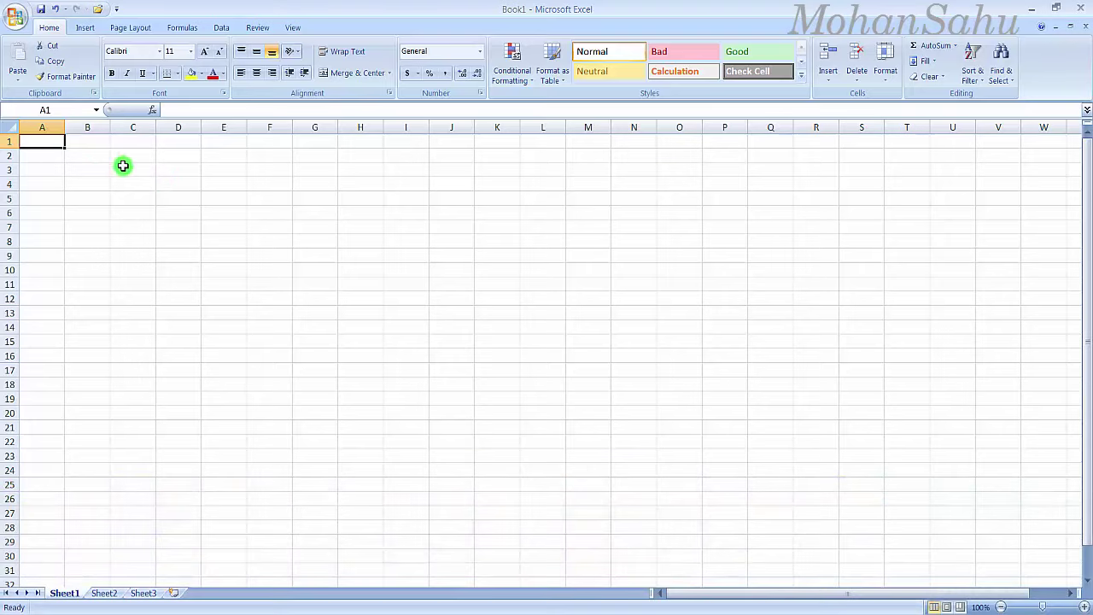
- Enter the headings S.NO, YEAR, COMPANY, PRODUCT, UNITS and QUANTITY across row 2 from A2
mouse_move(100, 164)
mouse_down()
mouse_move(260, 228)
mouse_move(600, 432)
mouse_up()
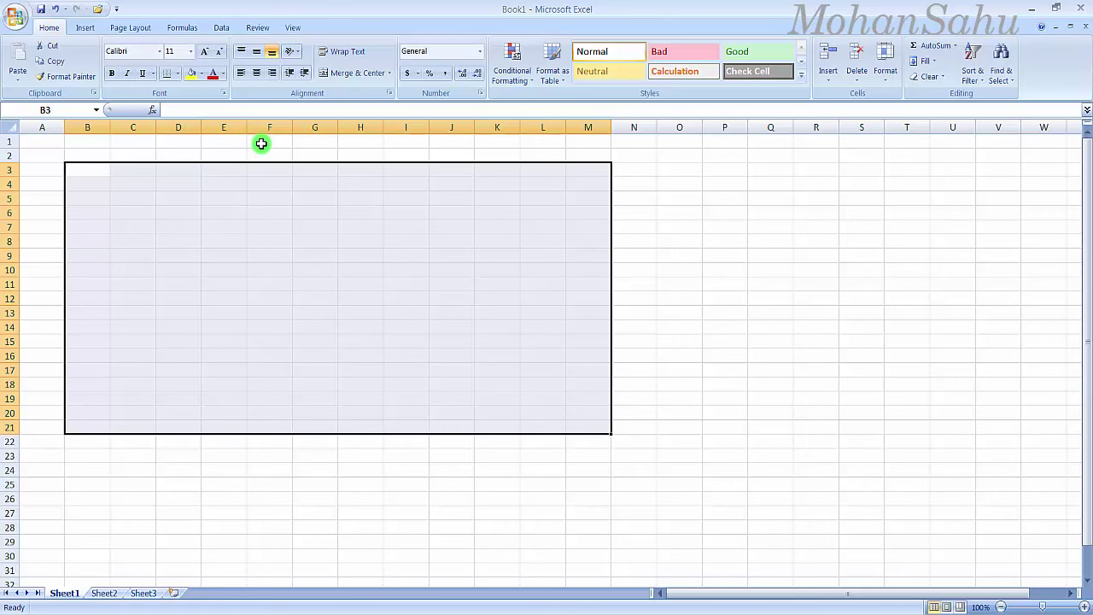
click(54, 157)
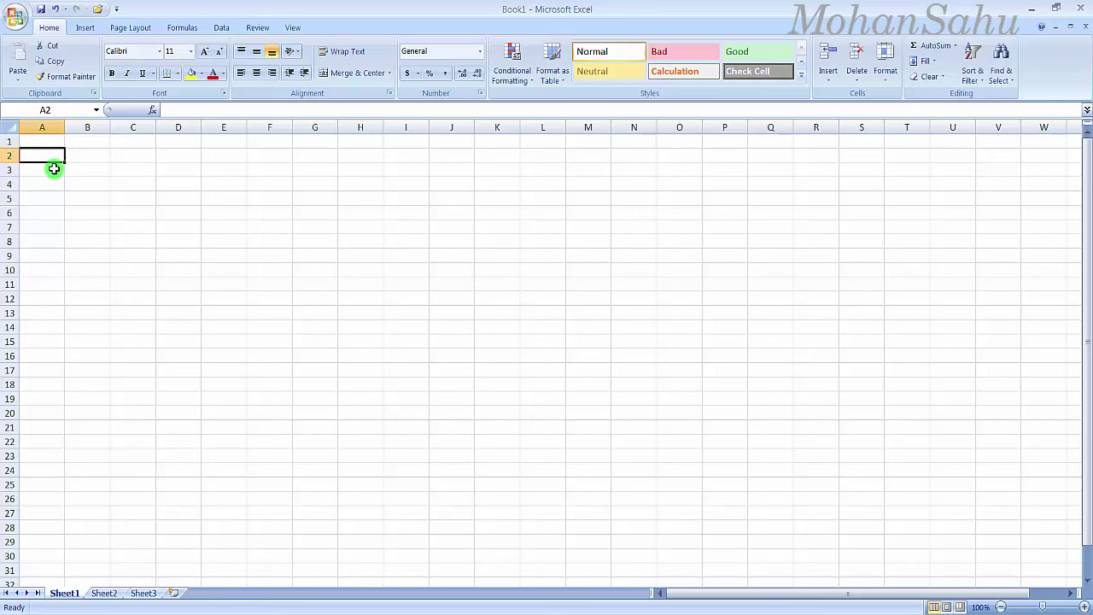
text(S.NO)
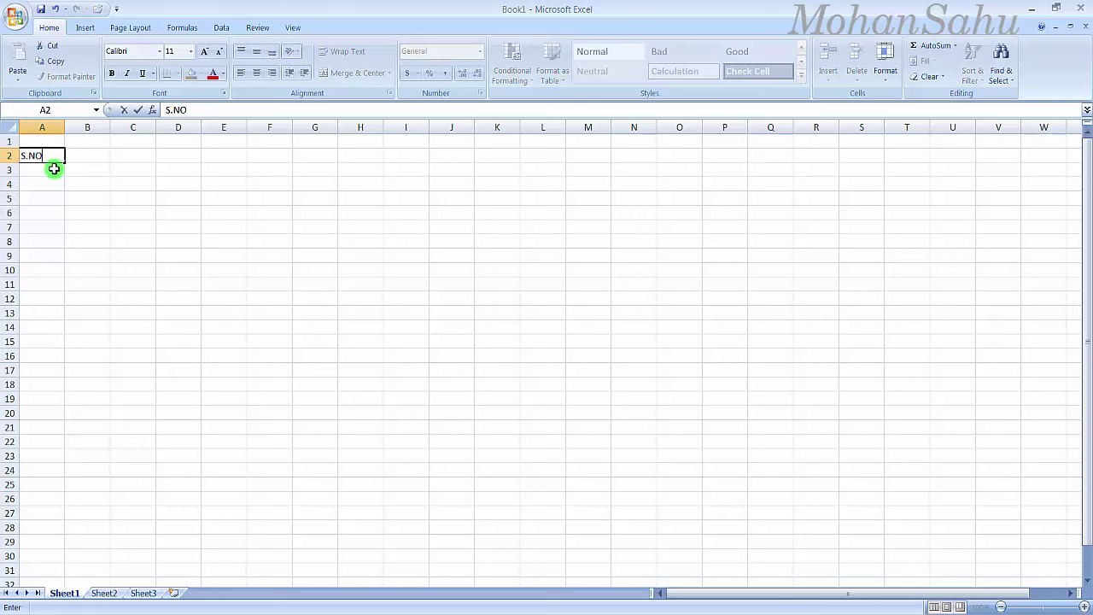
key(Tab)
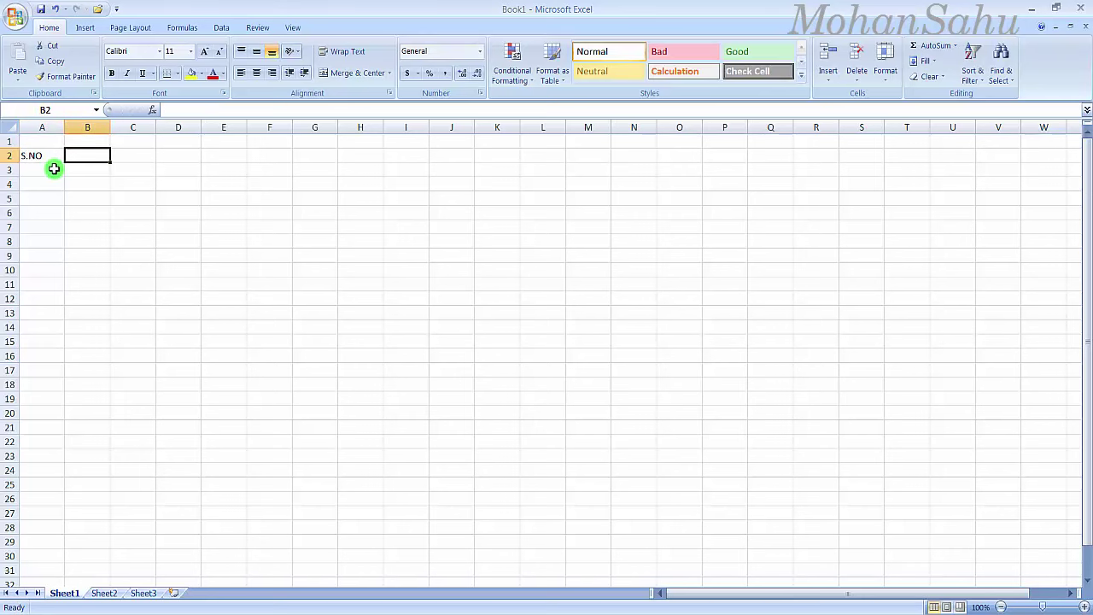
text(y)
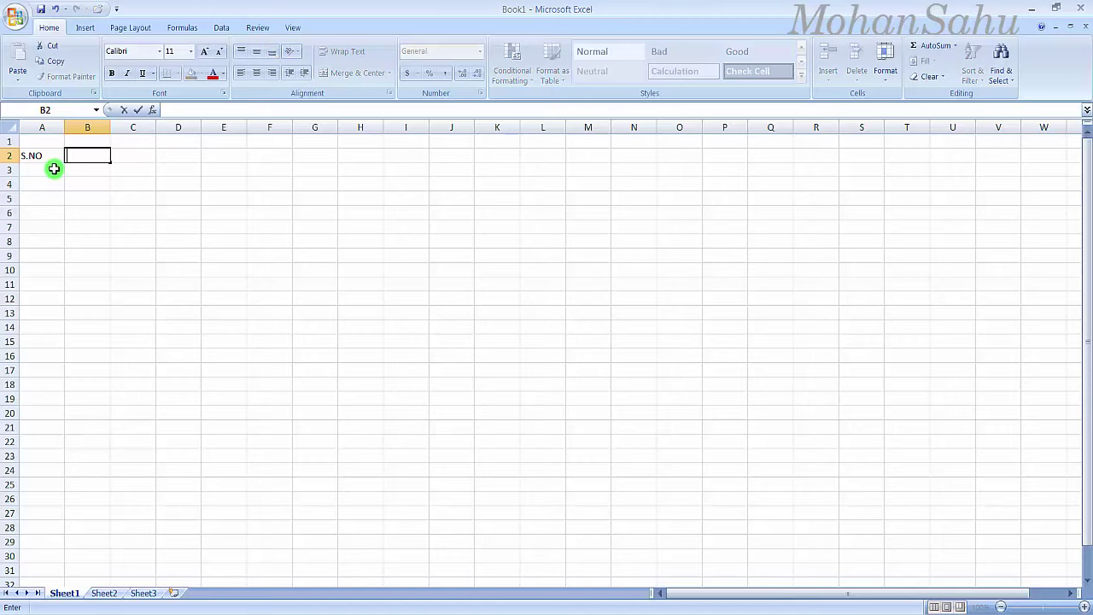
text(R)
key(Tab)
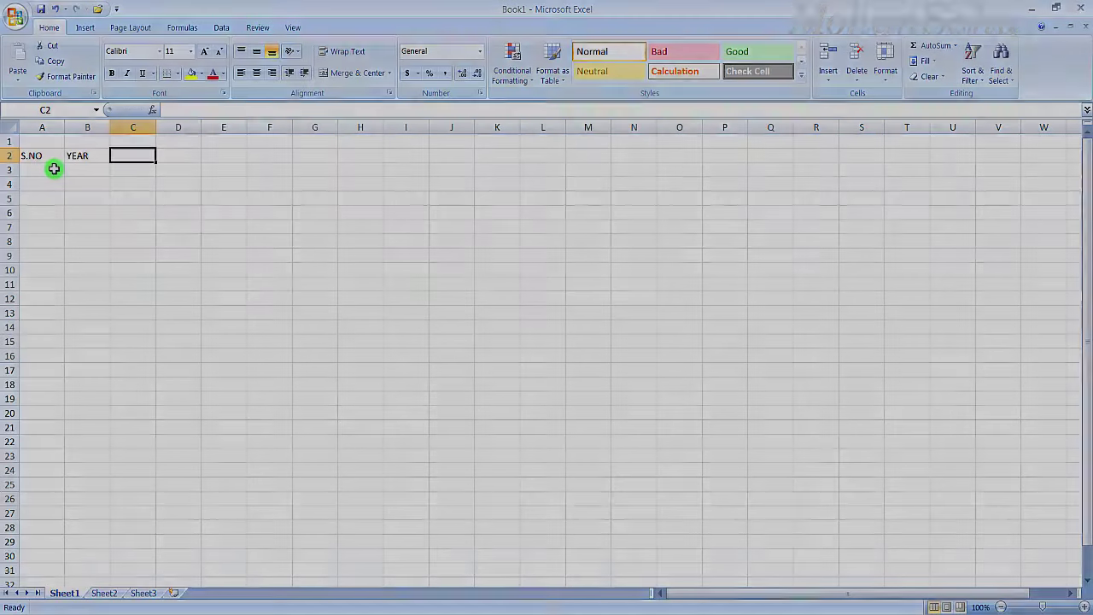
text(c)
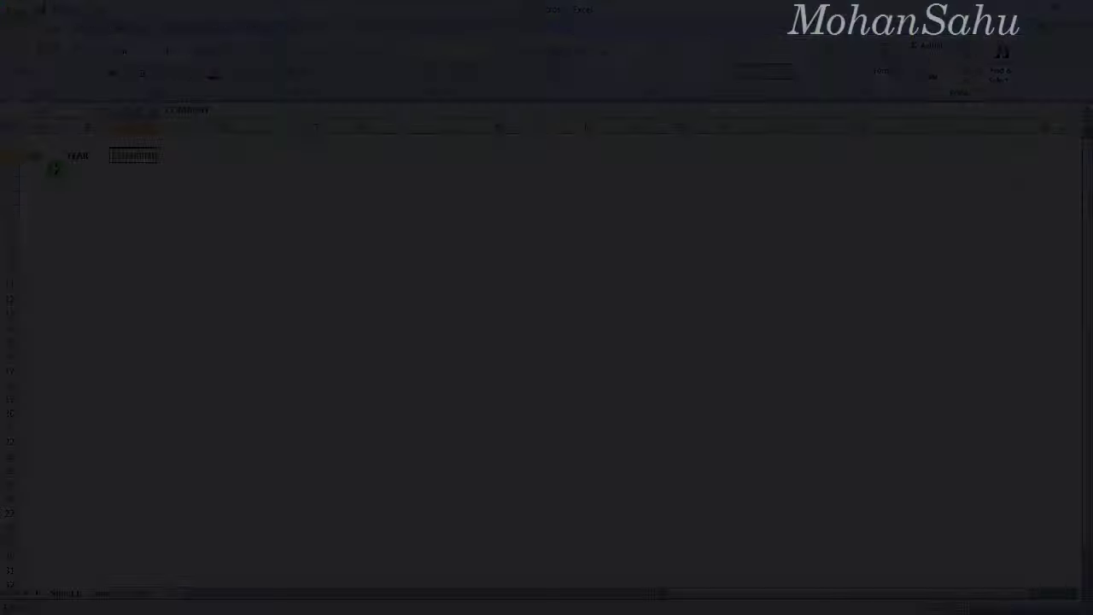
text(PR0)
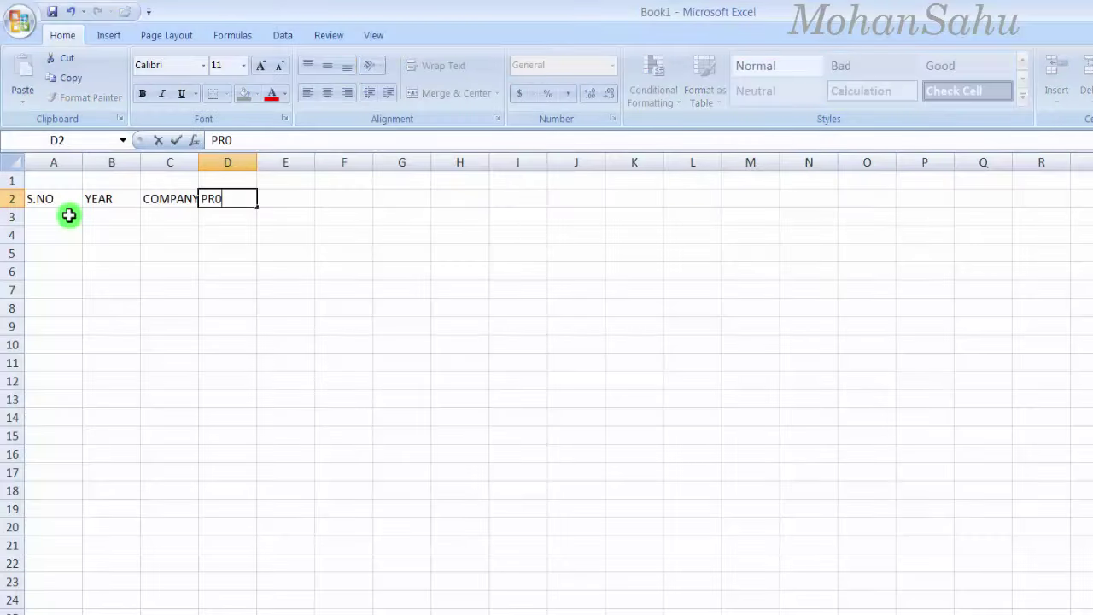
text(UN)
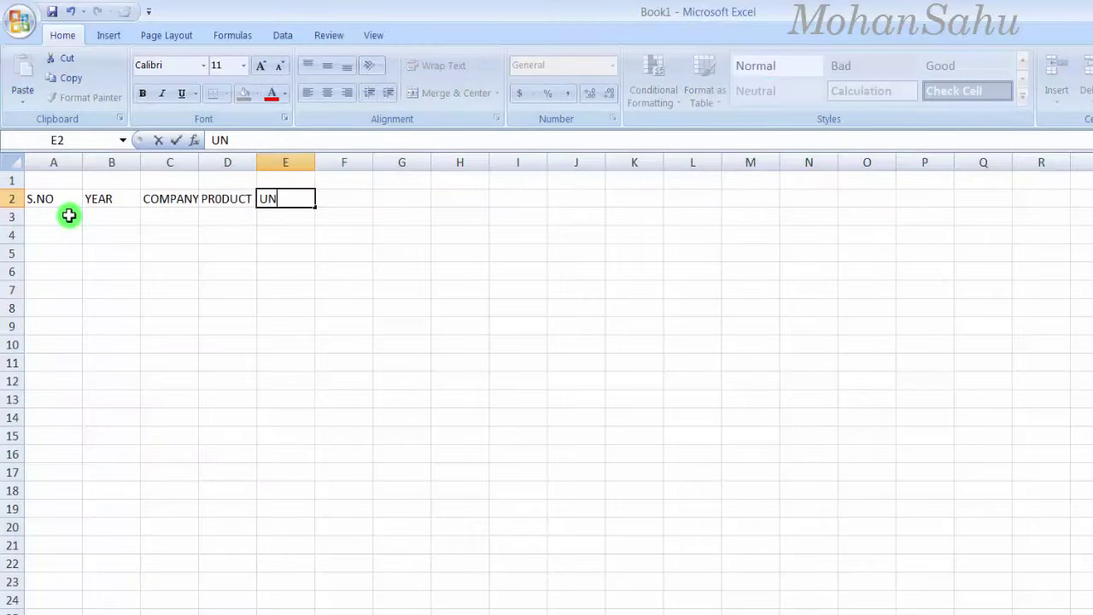
text(ITS)
key(Tab)
text(Q)
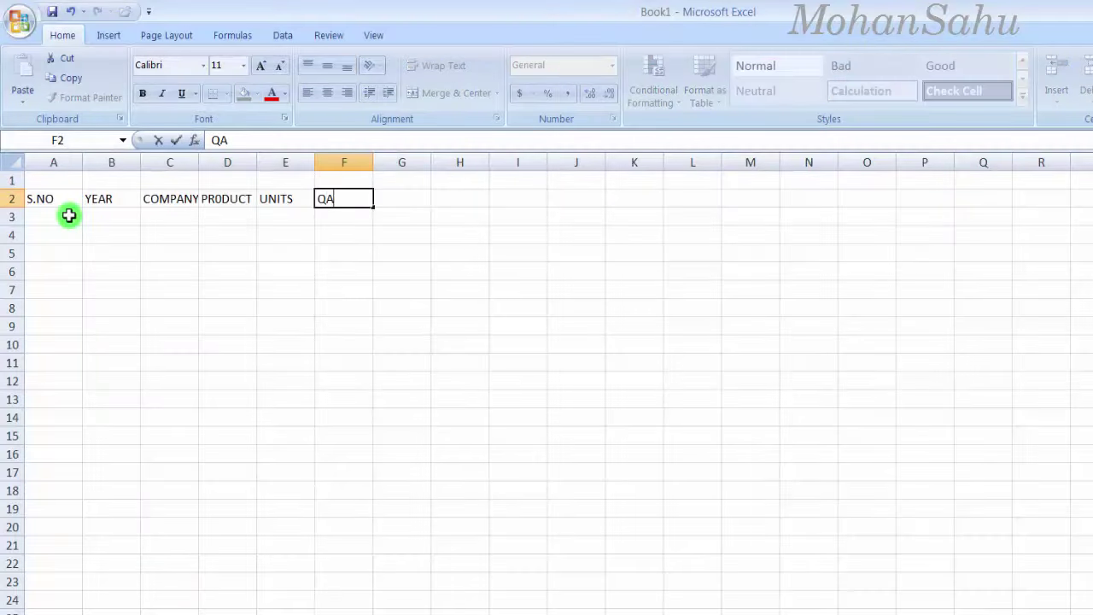
key(BackSpace)
key(BackSpace)
key(BackSpace)
text(UANTITY)
key(Tab)
- Add the remaining headings EACH ONE, AMOUNT, VAT 5% and STOCKS to finish row 2
text(EA)
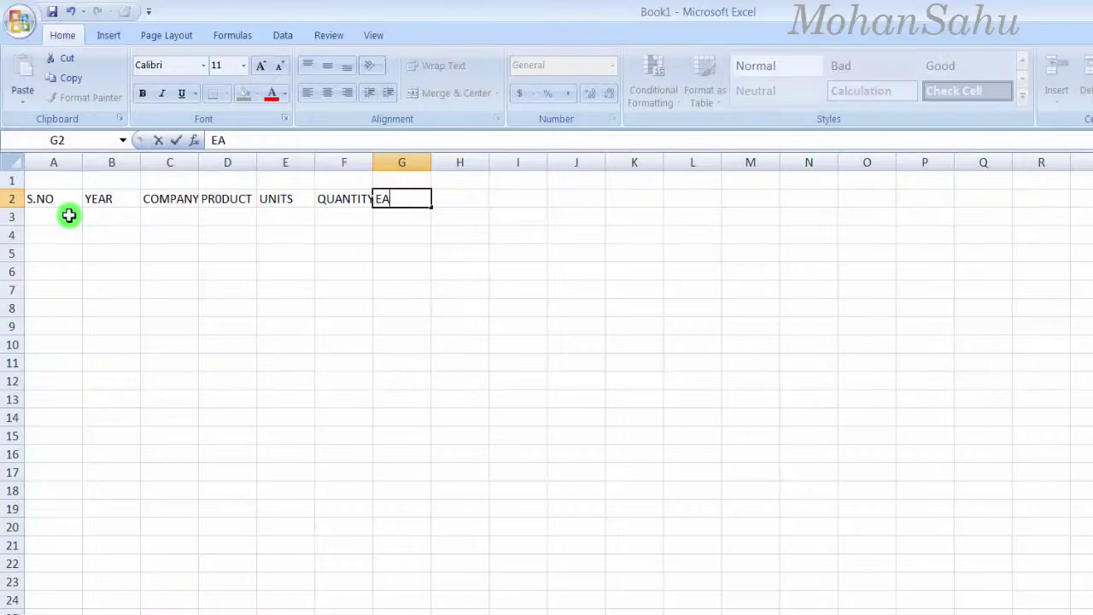
key(BackSpace)
text(CH ONE)
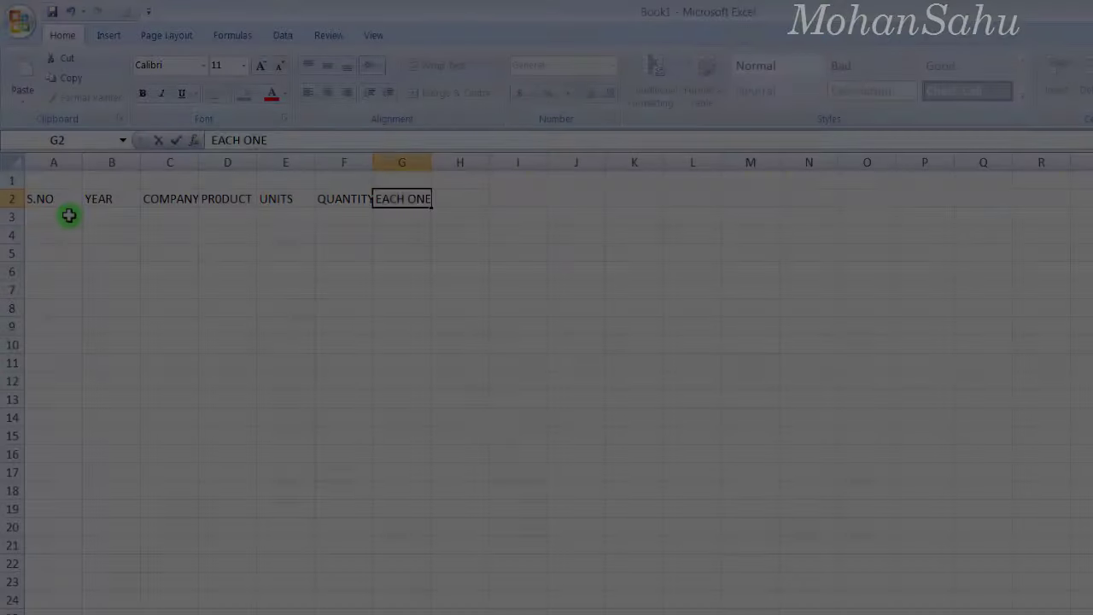
key(BackSpace)
key(BackSpace)
key(BackSpace)
key(Tab)
text(PRICE)
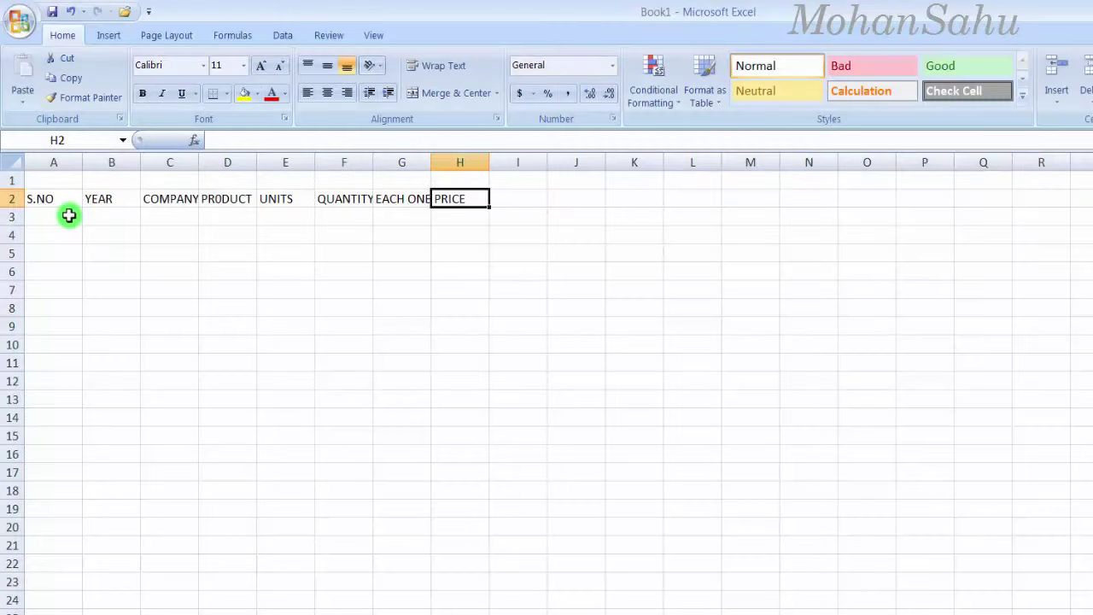
text(A)
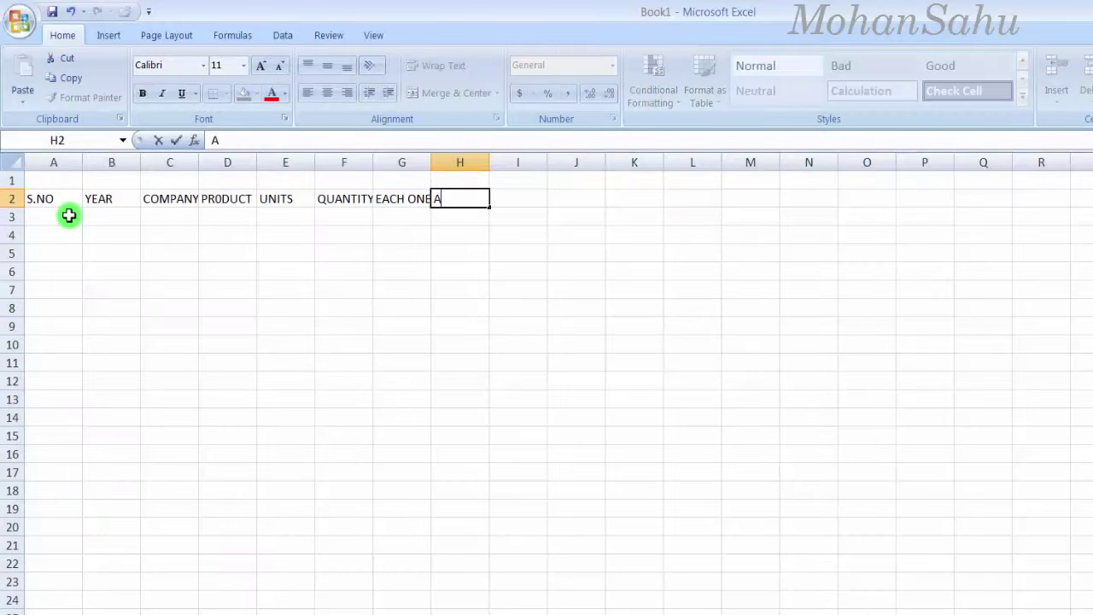
text(NT)
key(Tab)
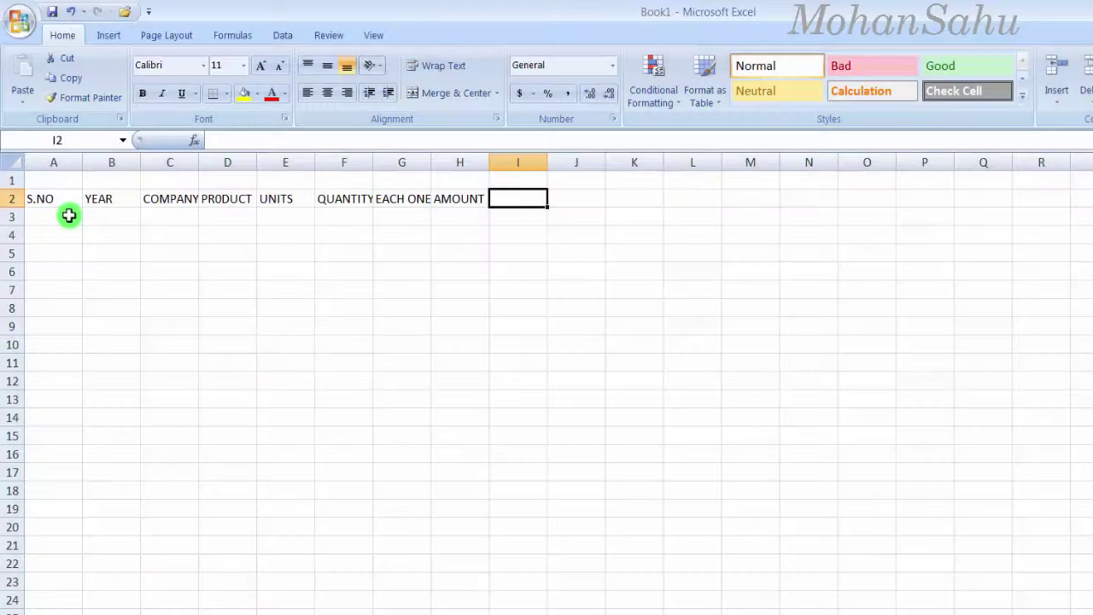
text(VAT 5)
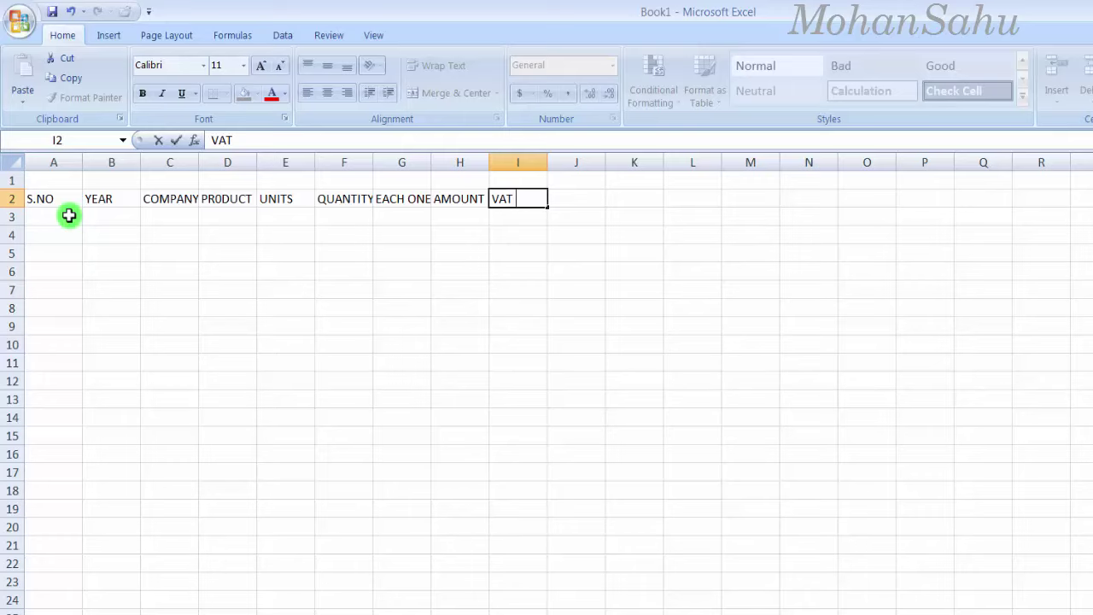
text(%)
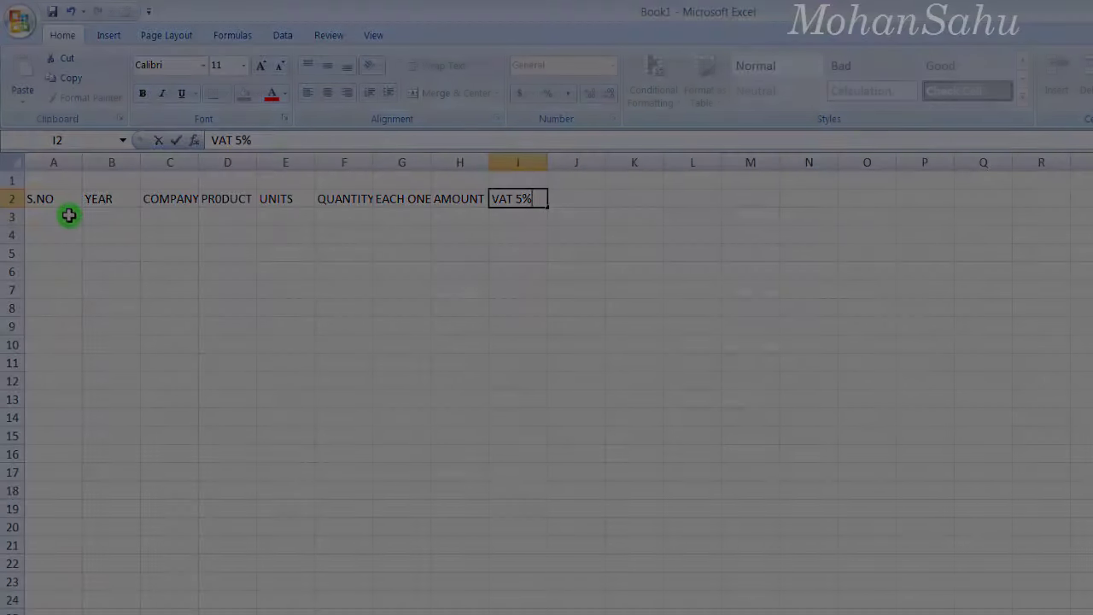
key(Tab)
text(S)
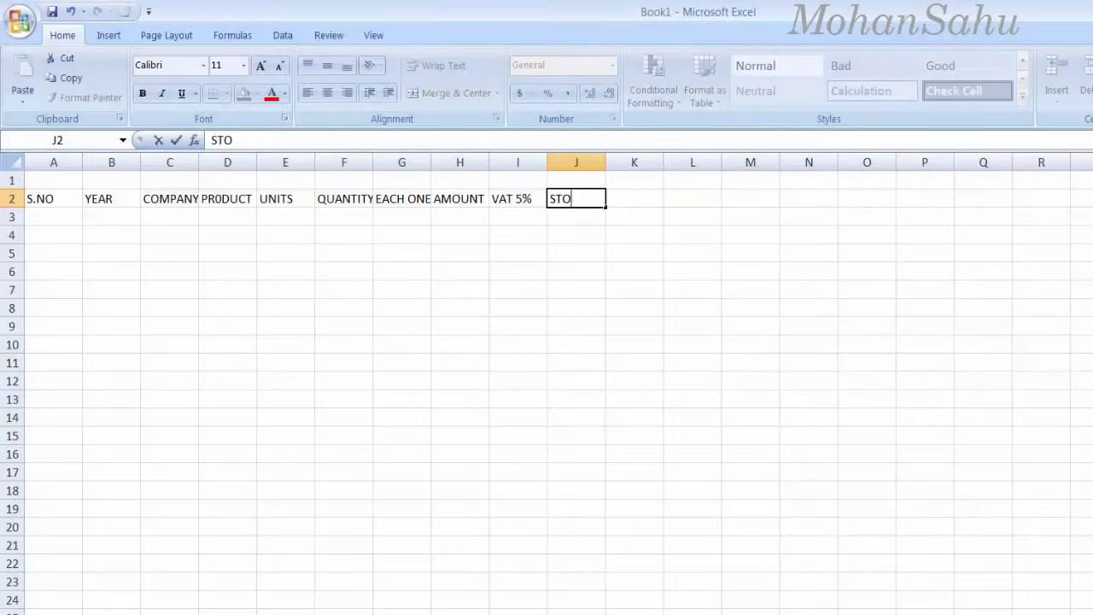
key(Return)
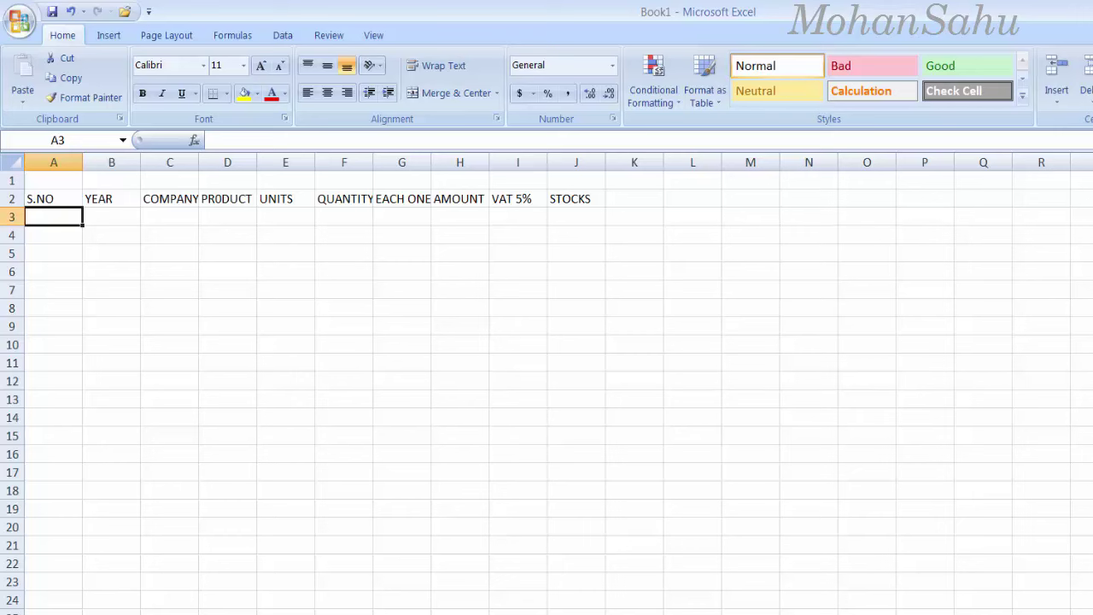
- Number column A from 1 to 20 in rows 3–22 using the fill handle
text(1)
key(Return)
text(2)
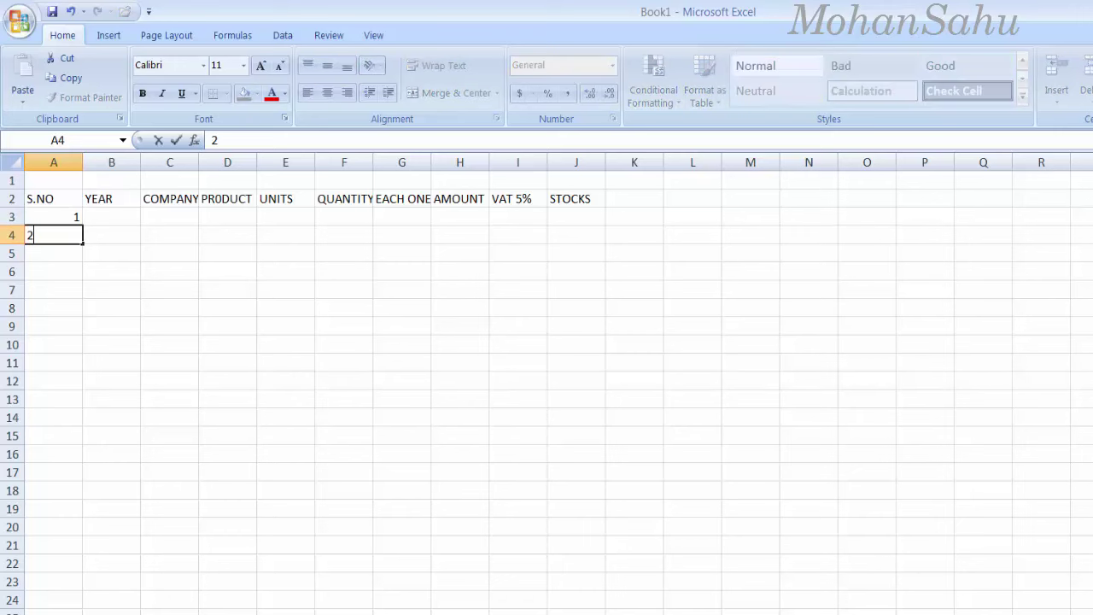
key(Return)
mouse_move(47, 215)
mouse_down()
mouse_move(48, 242)
mouse_move(61, 232)
mouse_move(71, 603)
mouse_up()
click(64, 221)
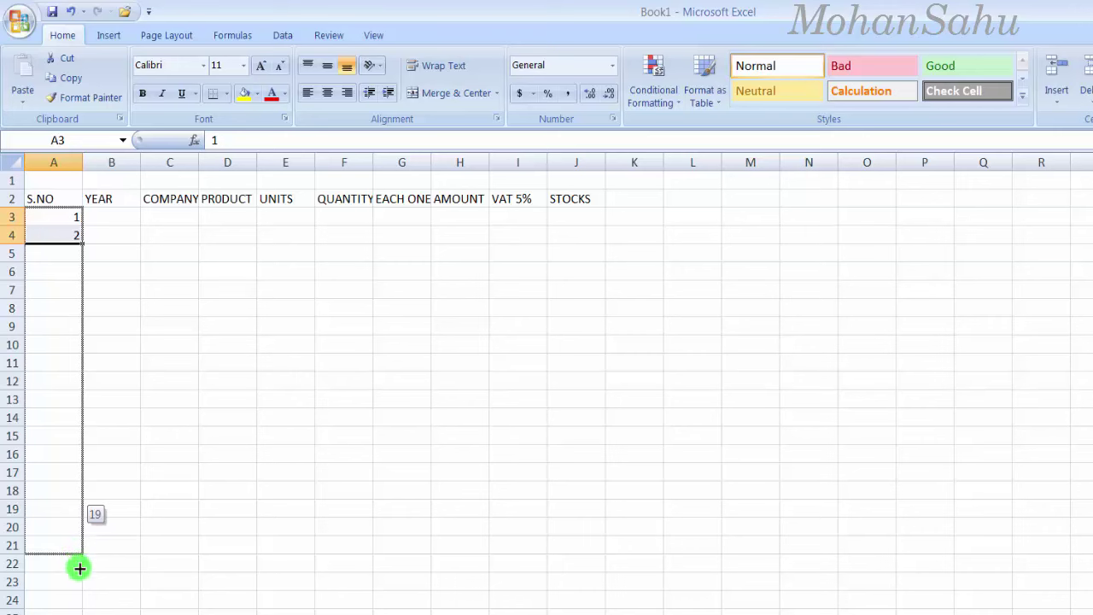
drag(71, 603, 75, 566)
- Fill the YEAR column B3:B22 with 2017
click(111, 219)
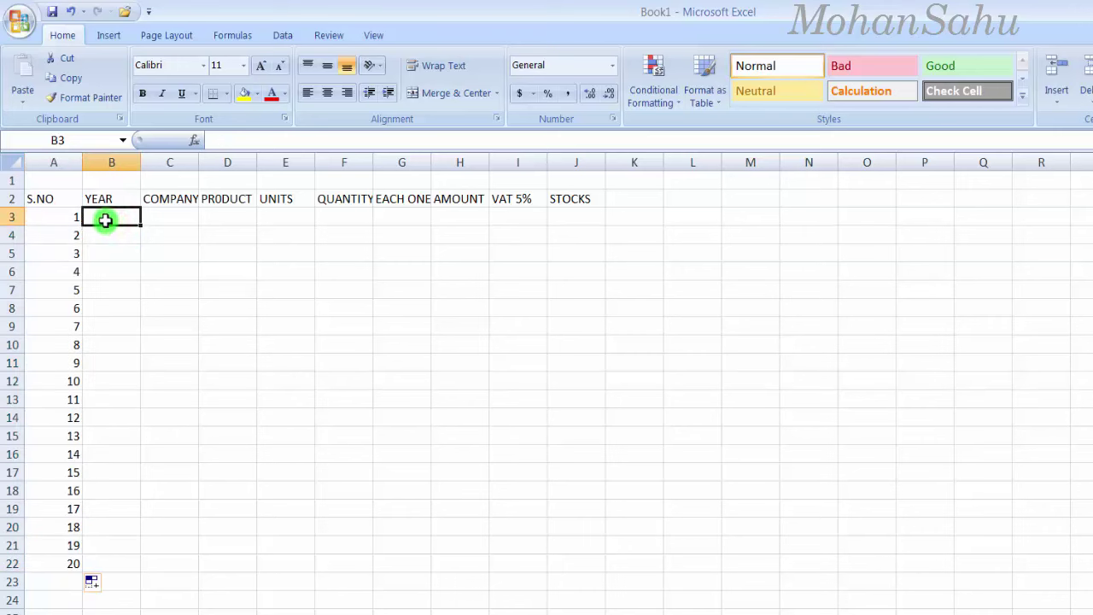
text(2017)
key(Return)
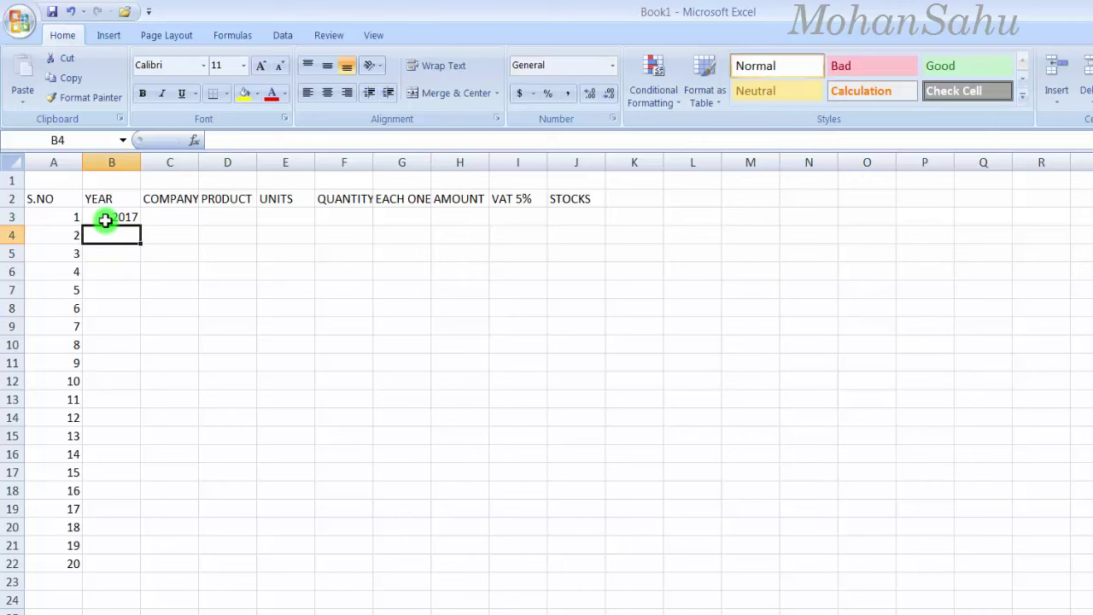
click(122, 222)
drag(141, 224, 112, 570)
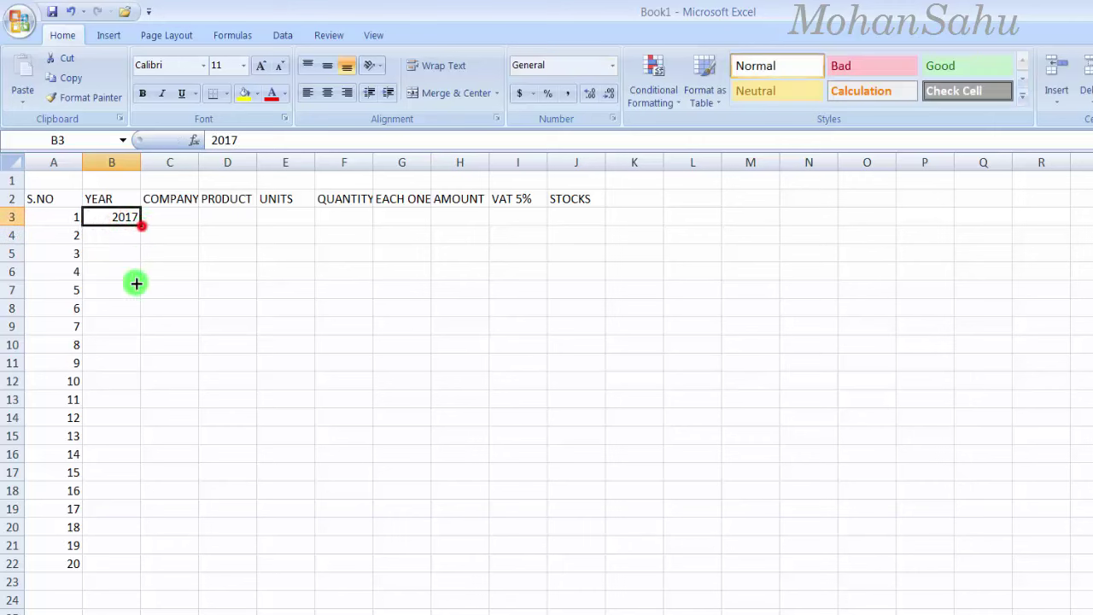
click(171, 217)
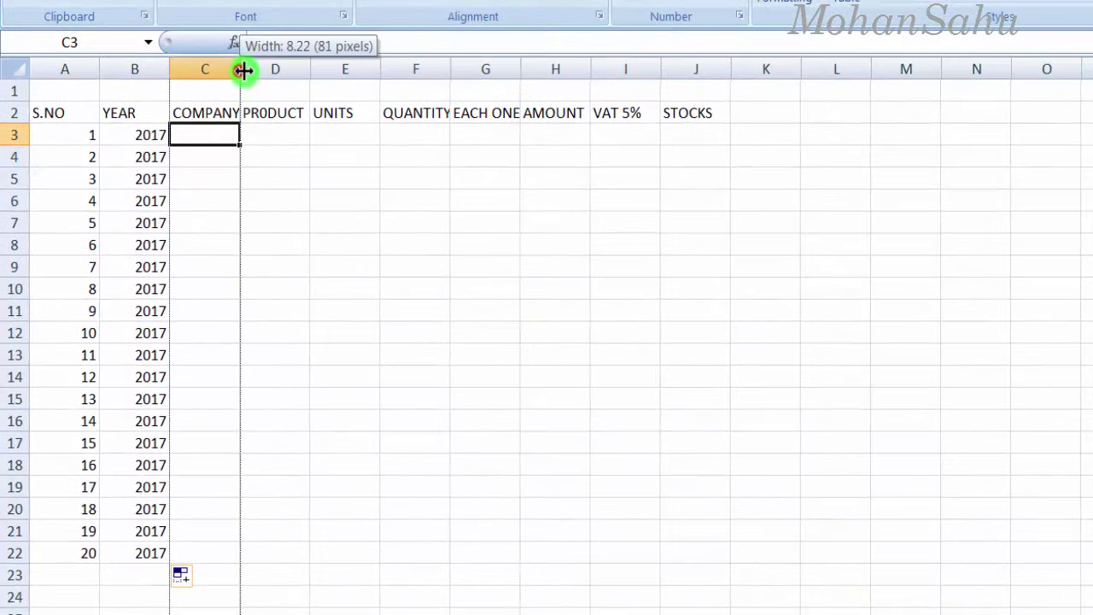
- Widen columns C, D, F and G so their headings fit
drag(240, 71, 275, 77)
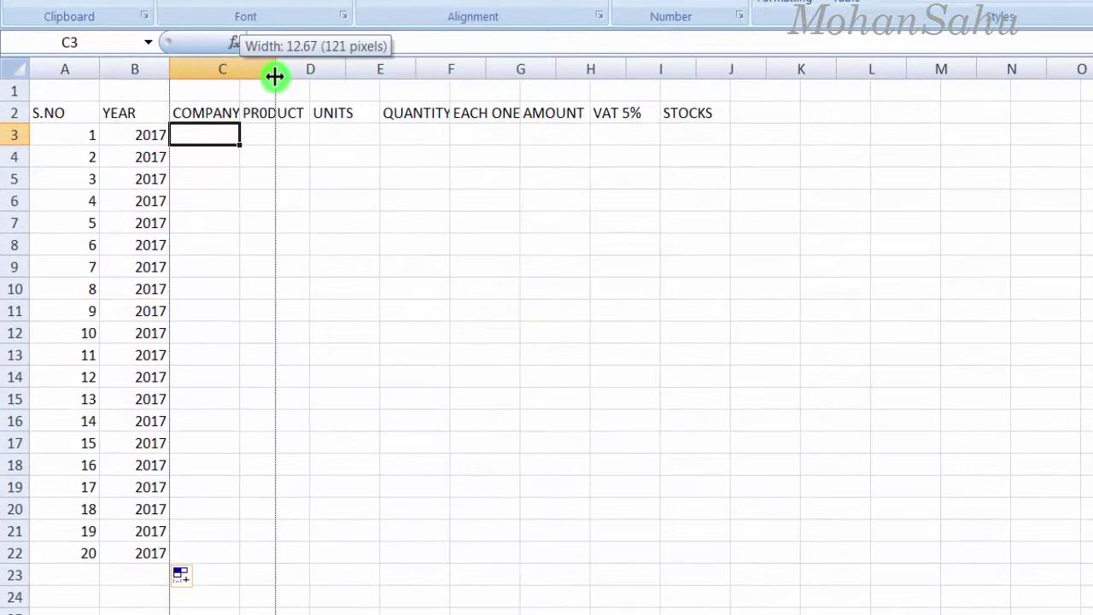
drag(346, 73, 401, 88)
click(510, 115)
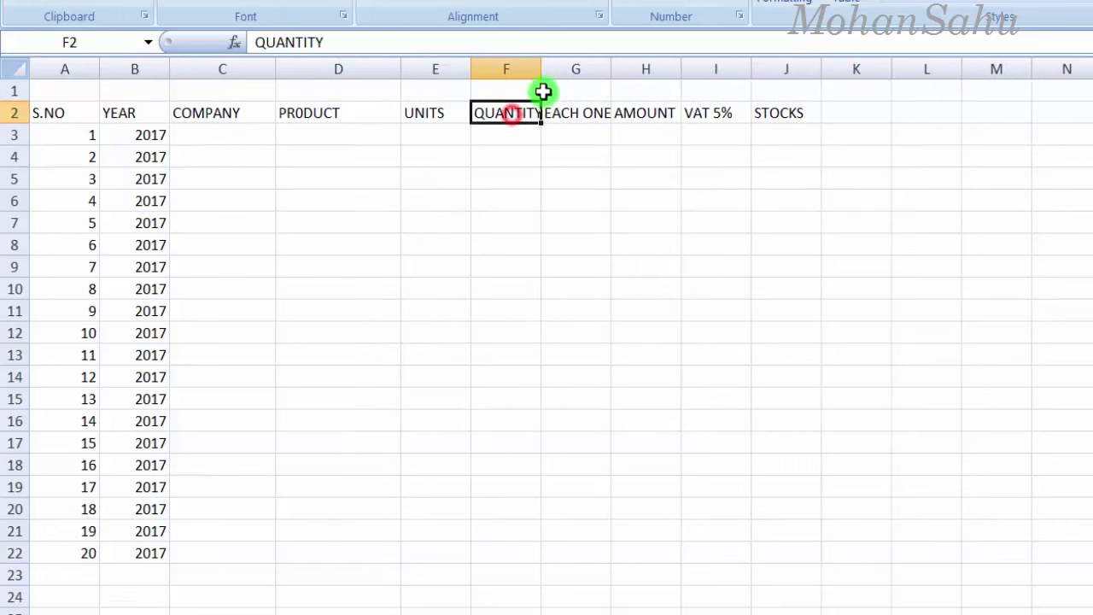
drag(542, 70, 548, 70)
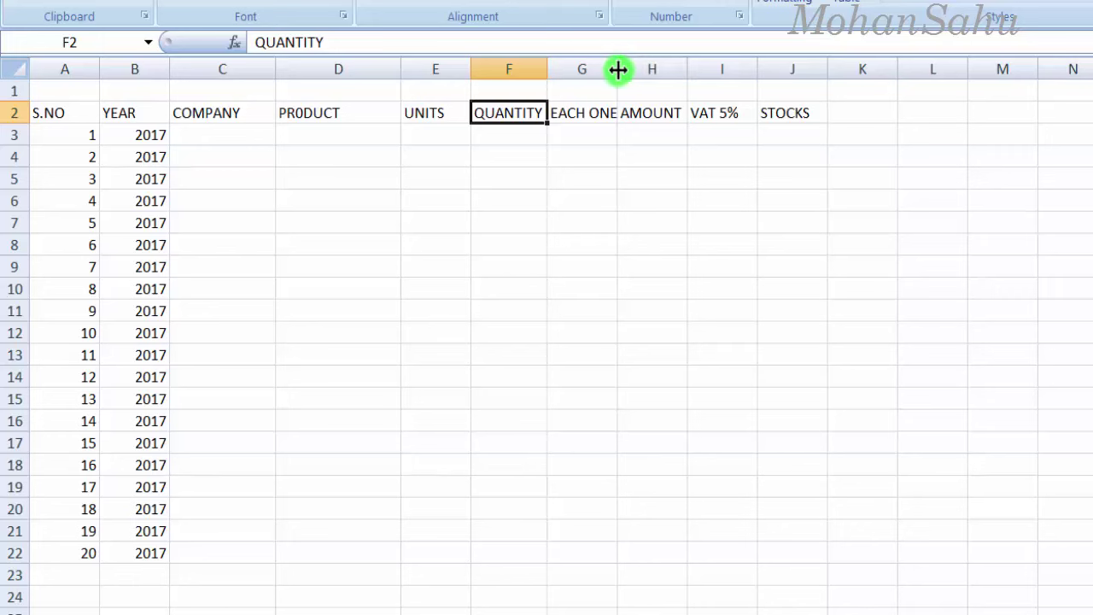
double_click(618, 69)
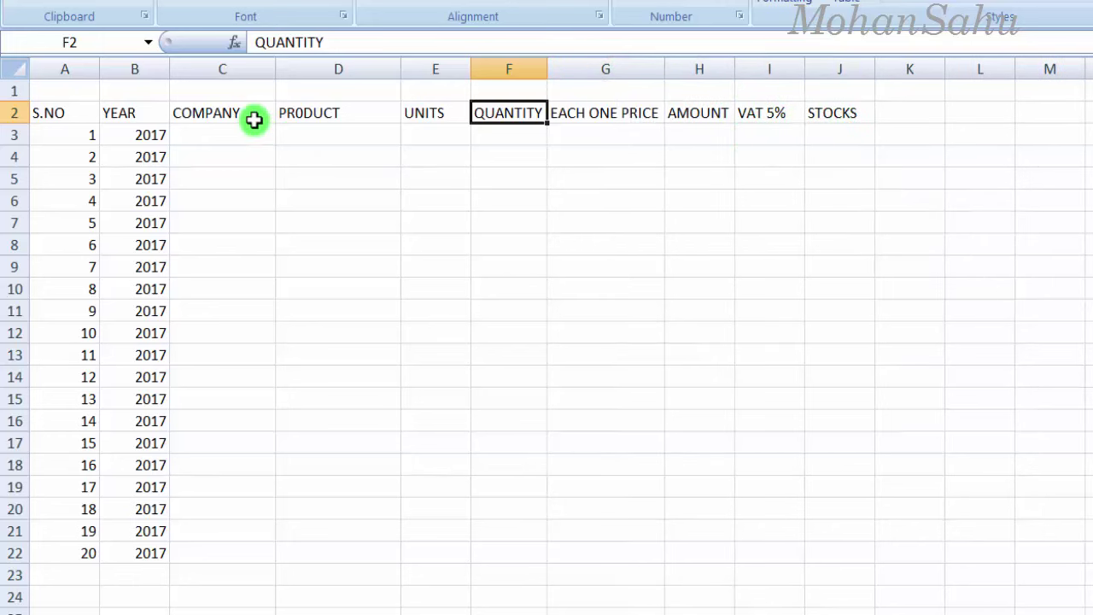
- Make the row 2 headings bold with red font colour
drag(60, 111, 824, 113)
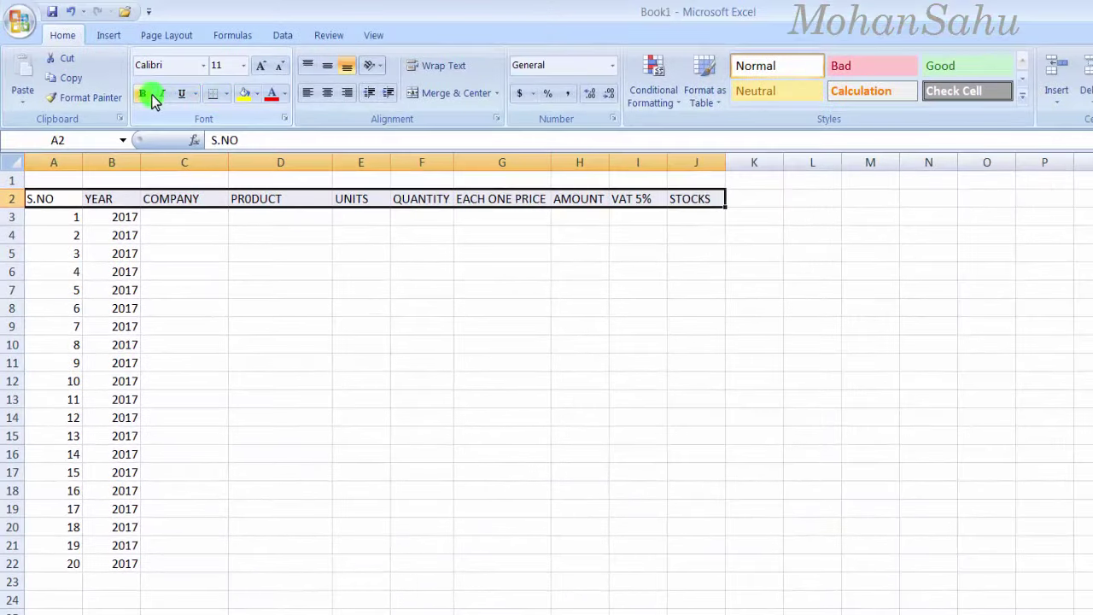
click(143, 93)
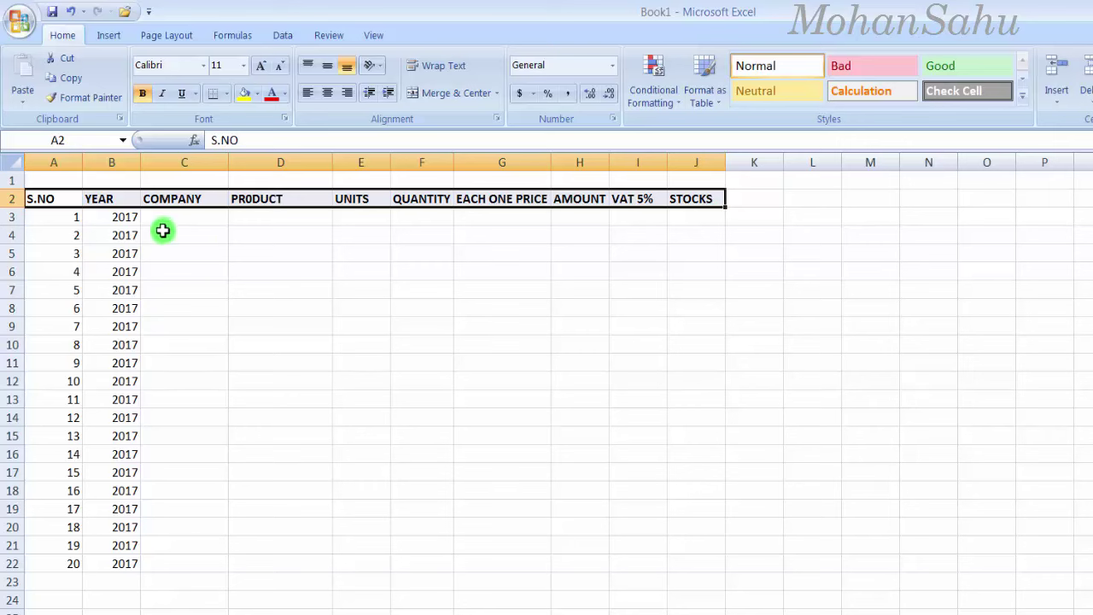
click(272, 95)
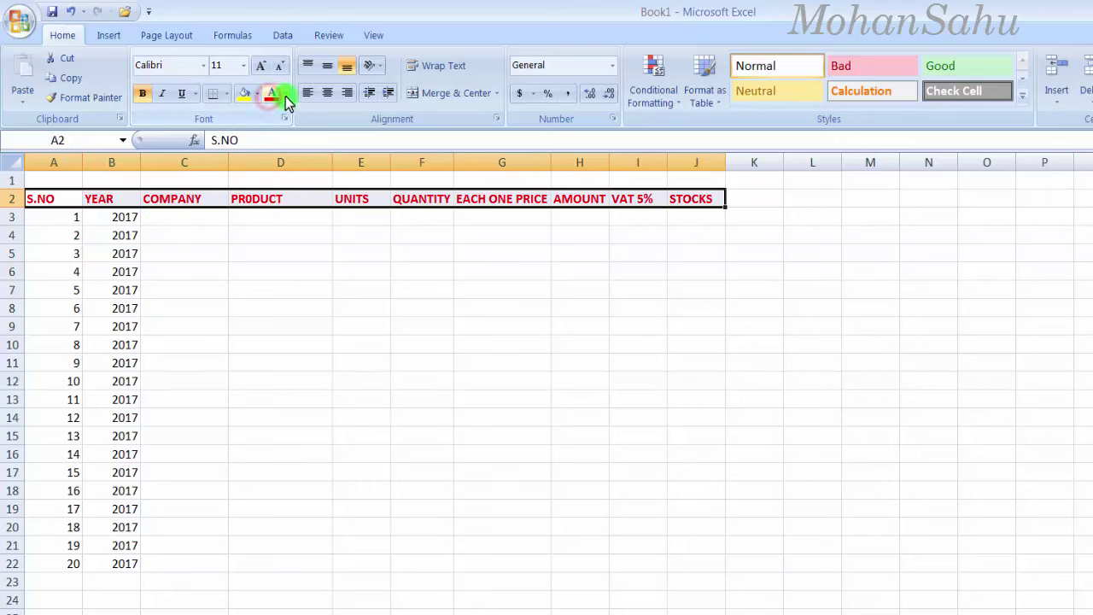
click(285, 94)
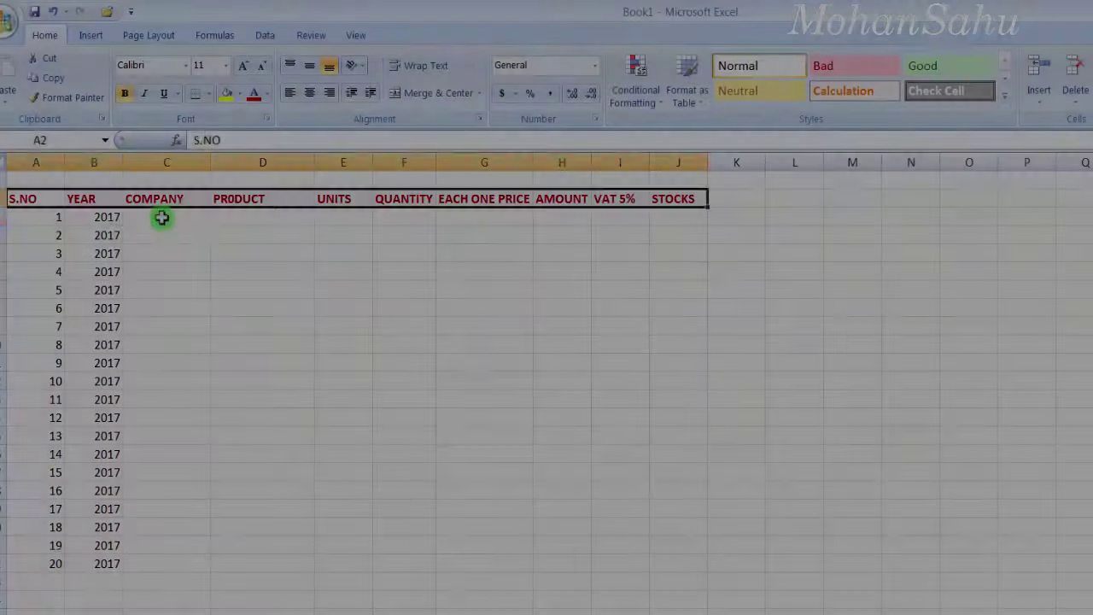
click(161, 217)
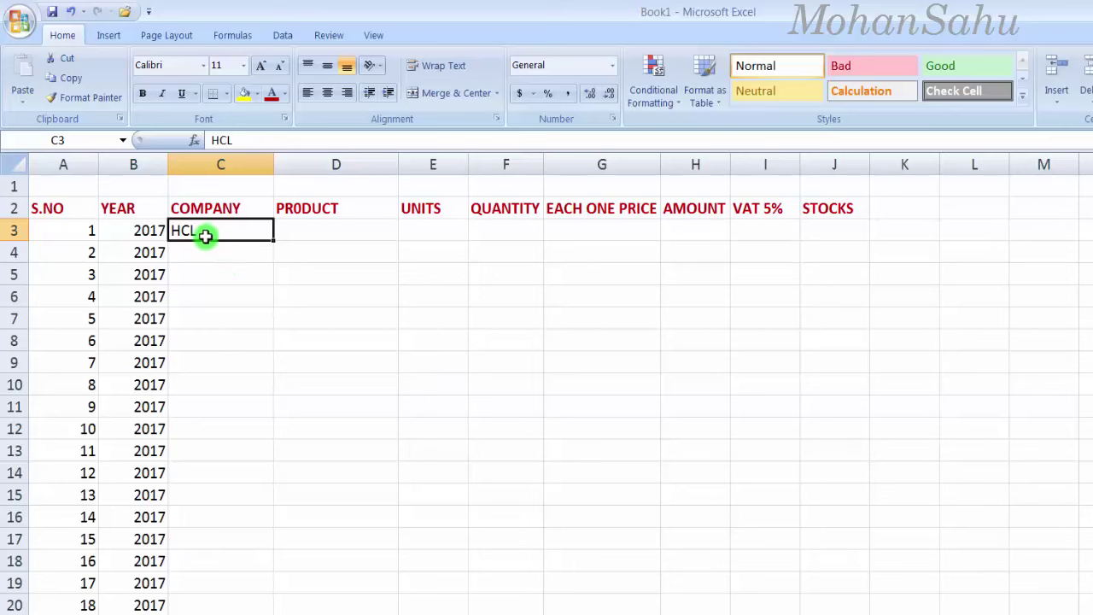
- Enter COMPUTER with PIECES units for HCL in row 3
click(210, 234)
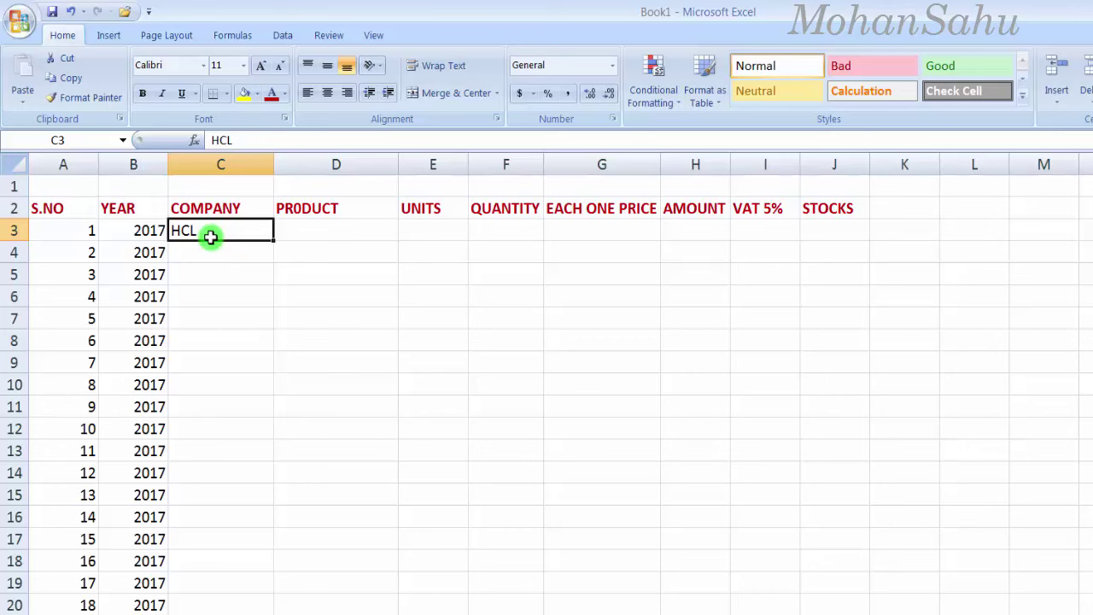
click(322, 239)
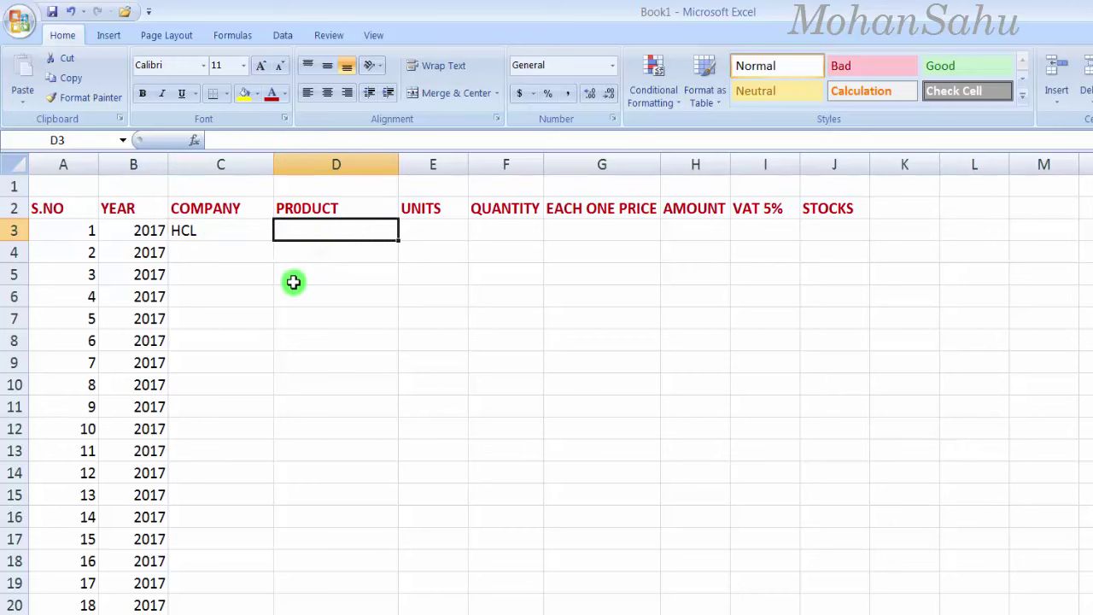
text(COMPUTER)
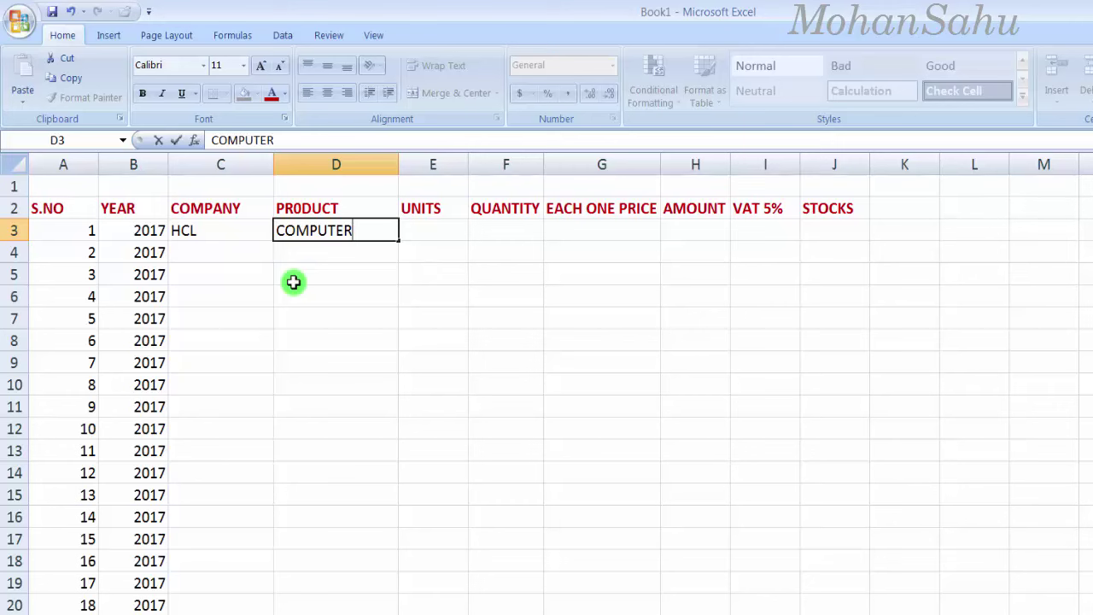
key(Return)
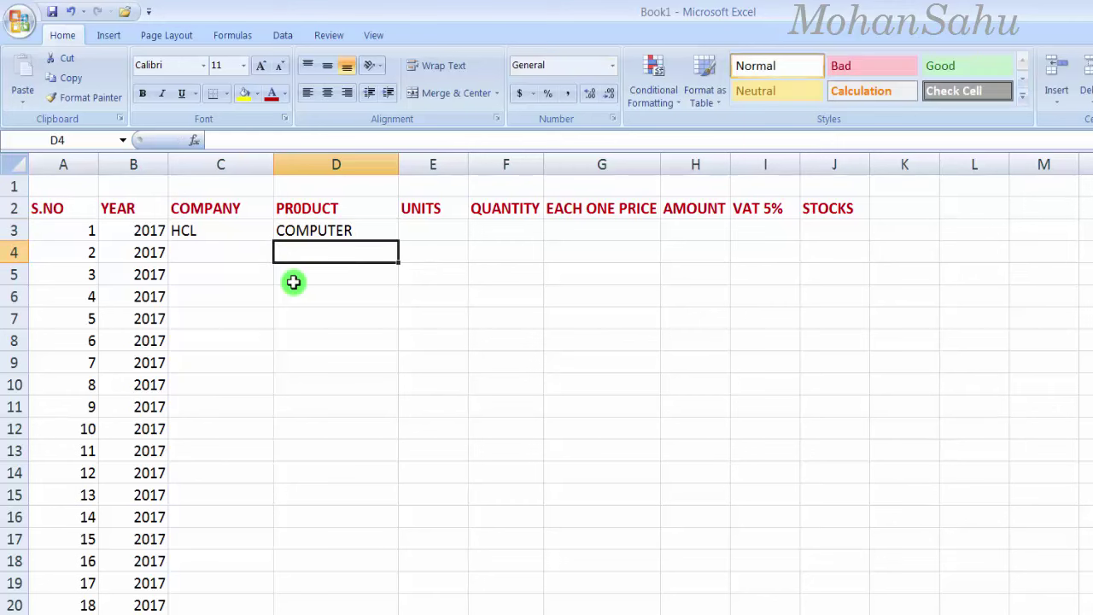
key(Up)
key(Right)
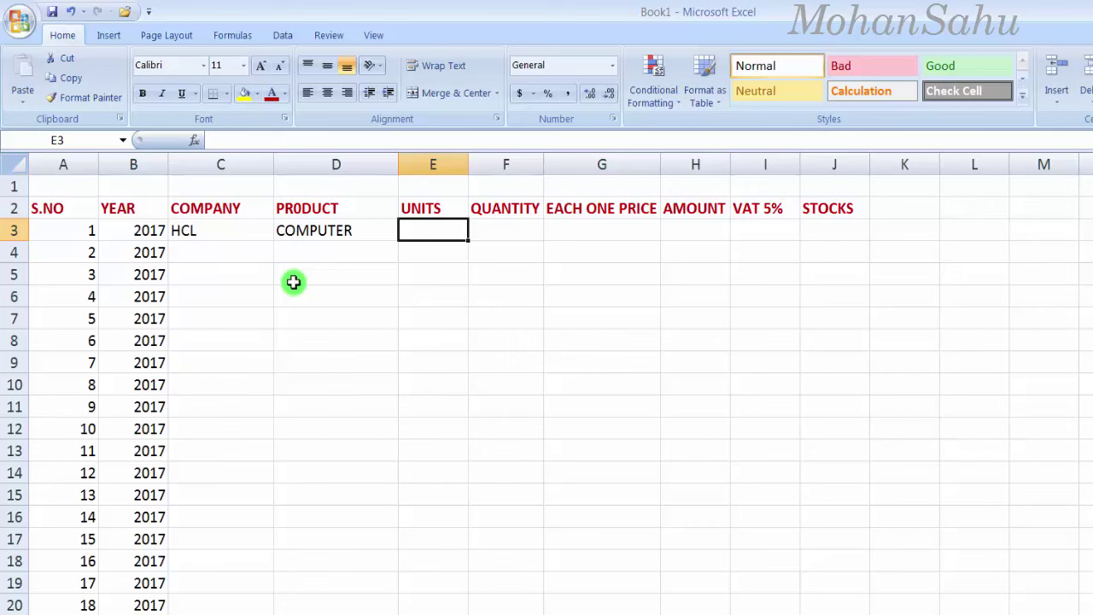
text(PIECES)
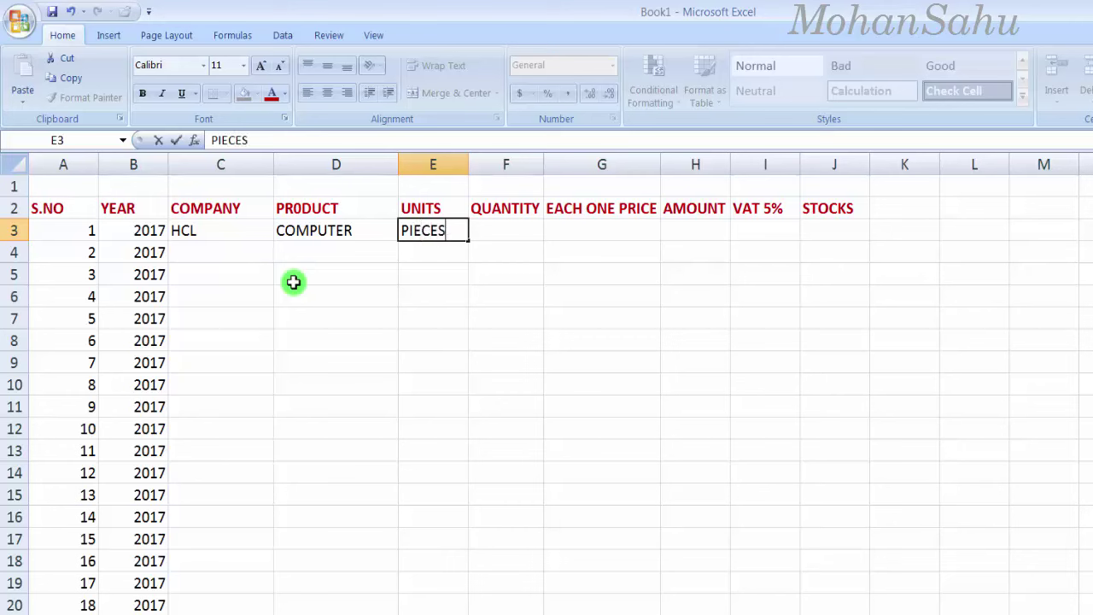
key(Return)
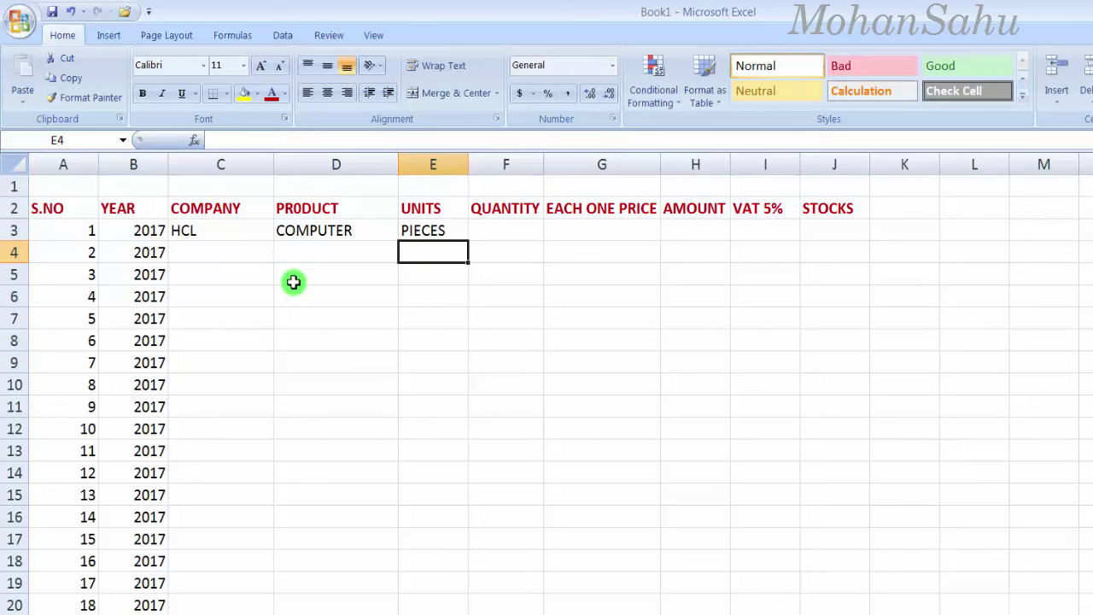
- Fill row 4 with LENOVO, MOBILE PHONE and PIECES
key(Up)
key(Down)
key(Up)
key(Left)
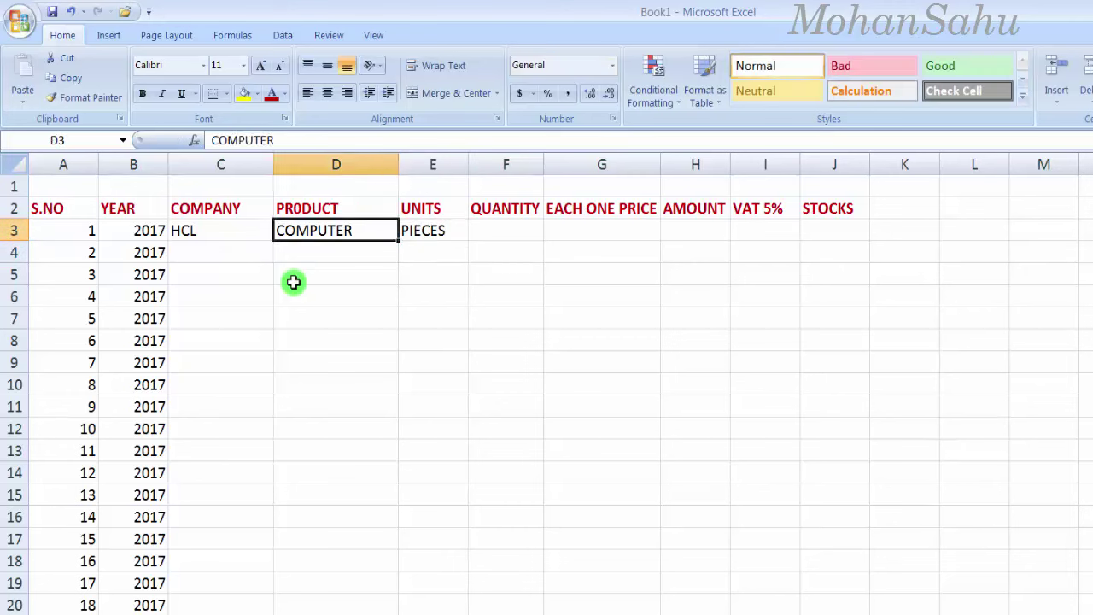
key(Left)
key(Down)
key(Up)
key(Right)
key(Right)
key(Right)
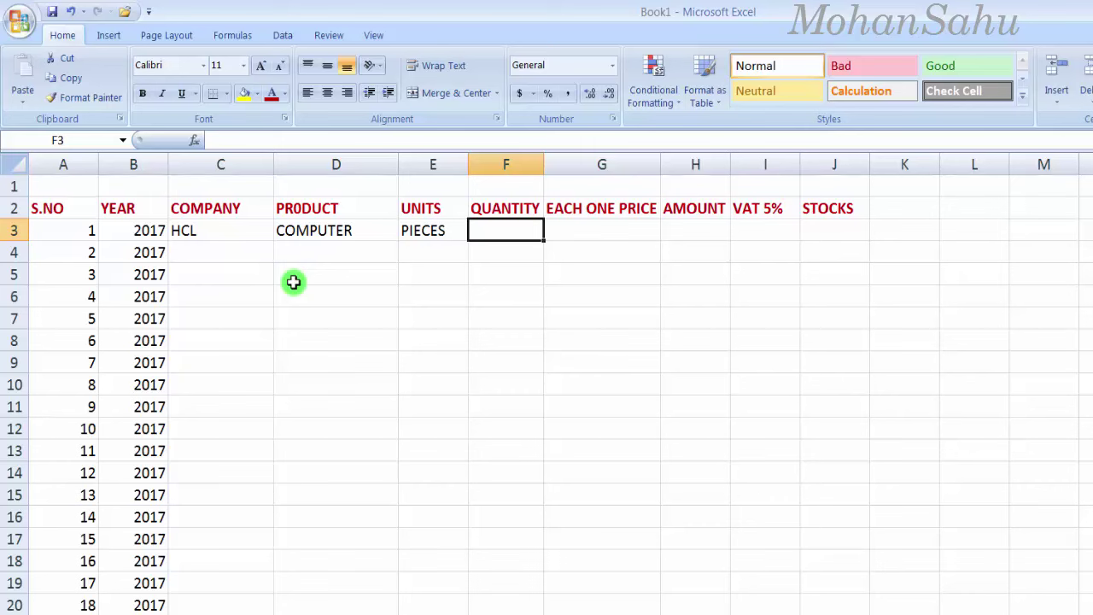
key(Down)
key(Left)
key(Left)
key(Left)
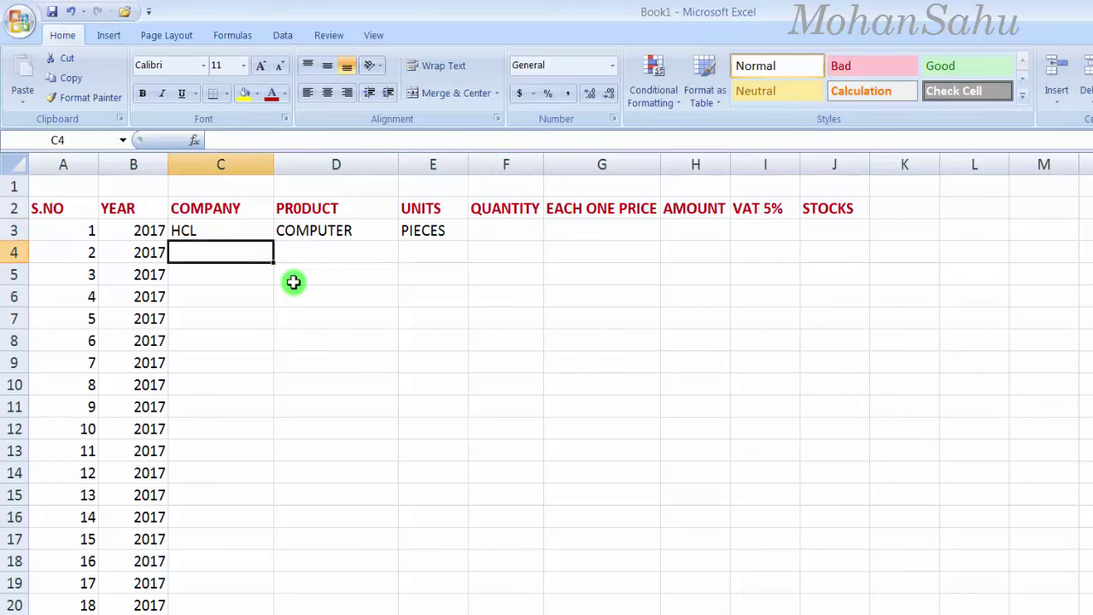
key(Left)
key(Up)
key(Right)
key(Down)
text(L)
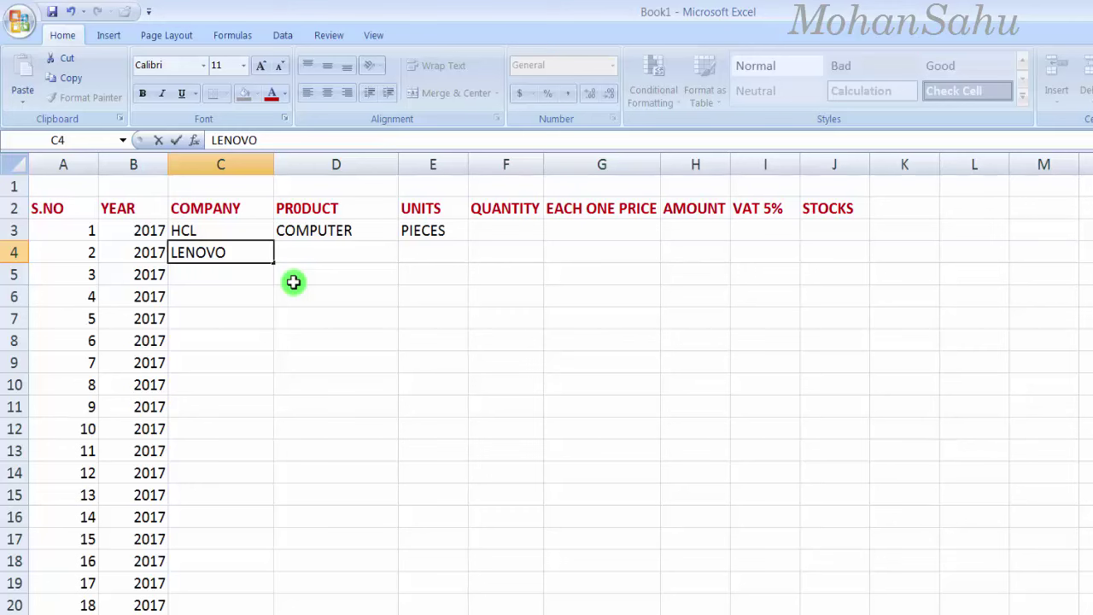
key(Tab)
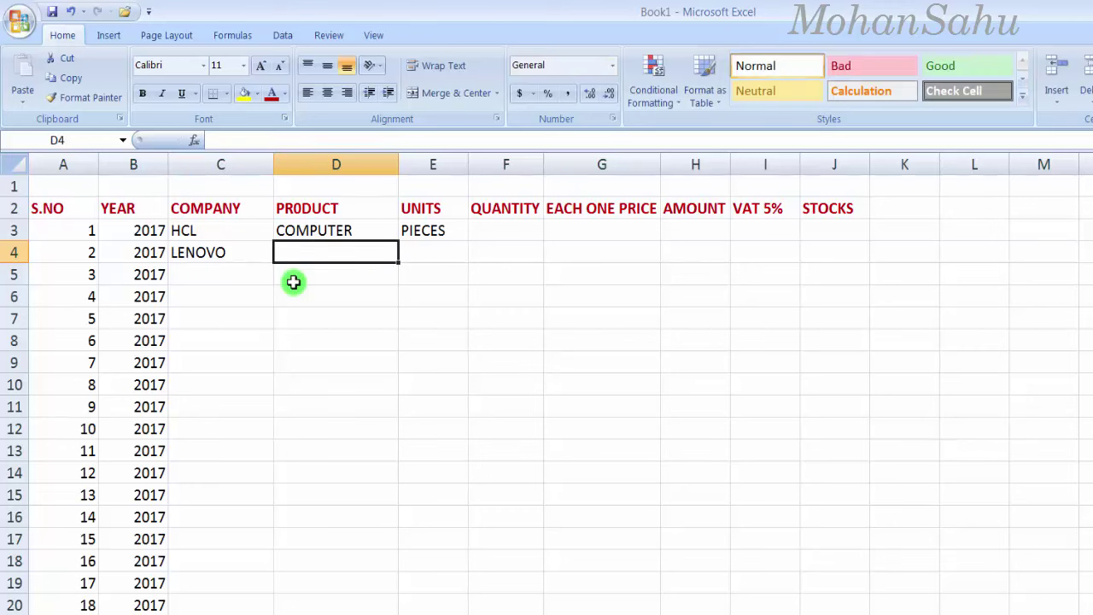
text(MOBIL)
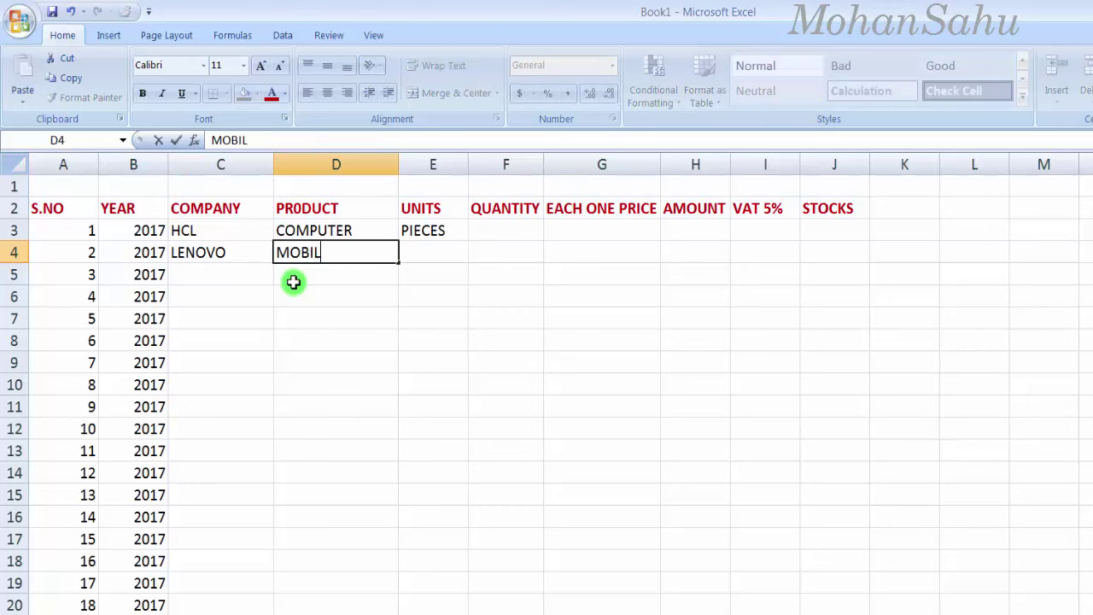
text(E PHONE)
key(Return)
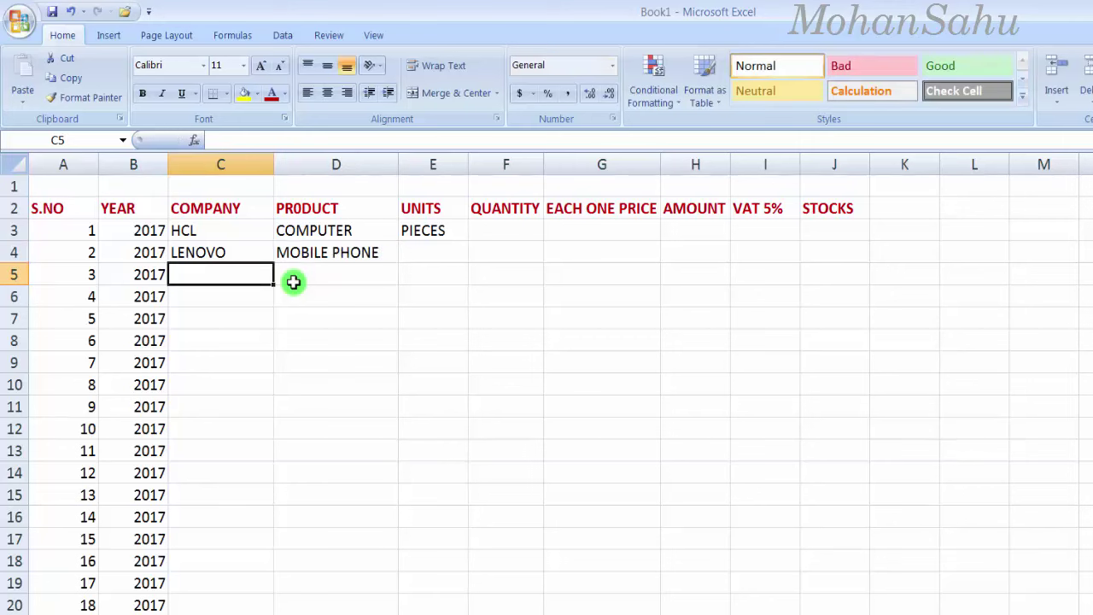
key(Up)
key(Right)
key(Right)
key(Right)
key(Left)
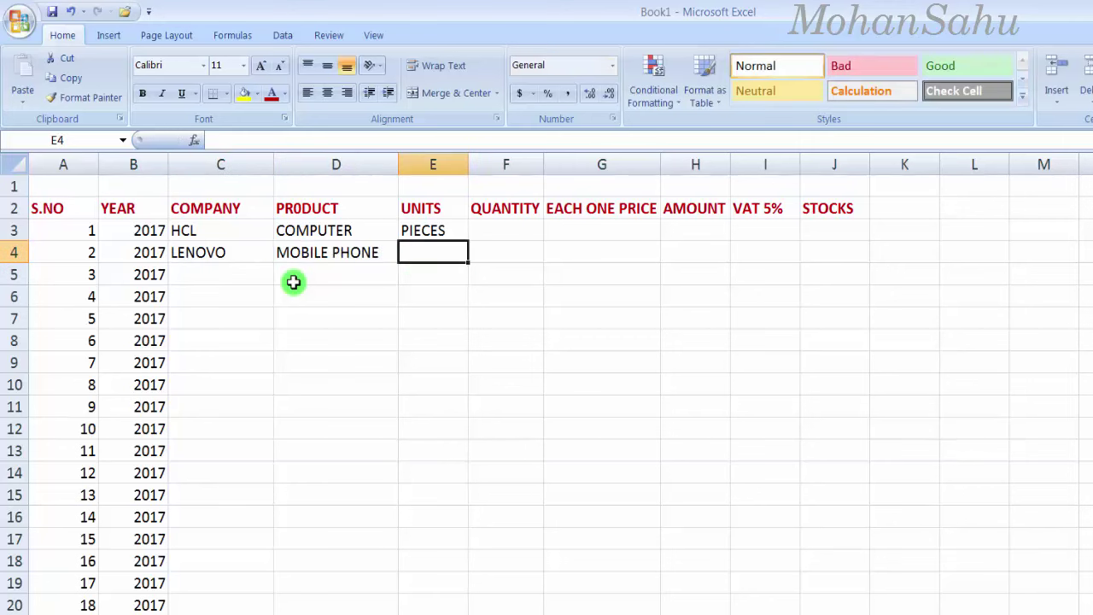
text(P)
key(Return)
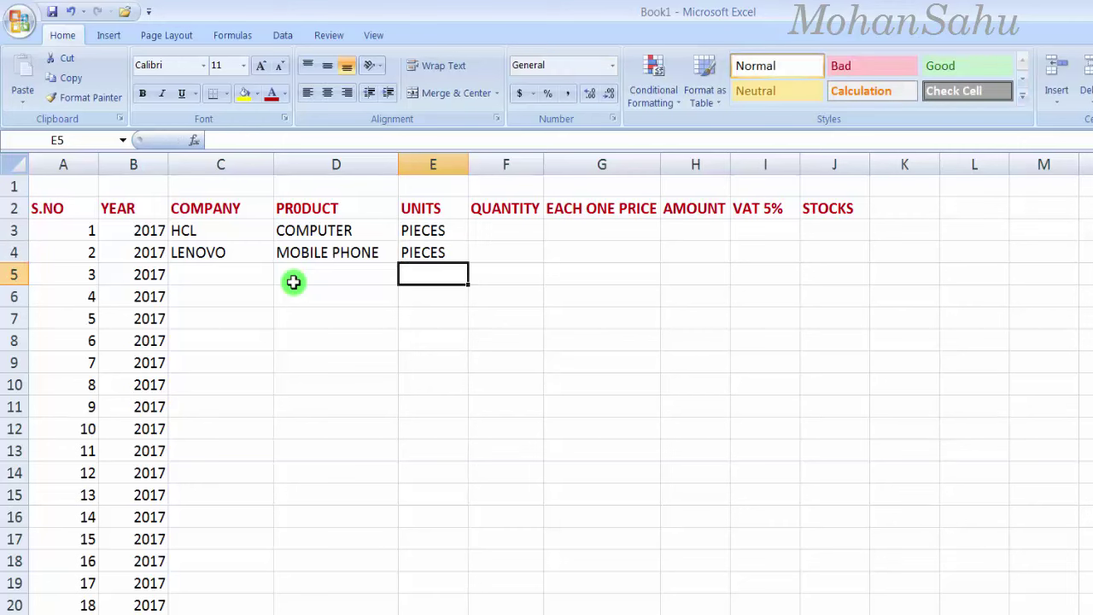
key(Left)
key(Left)
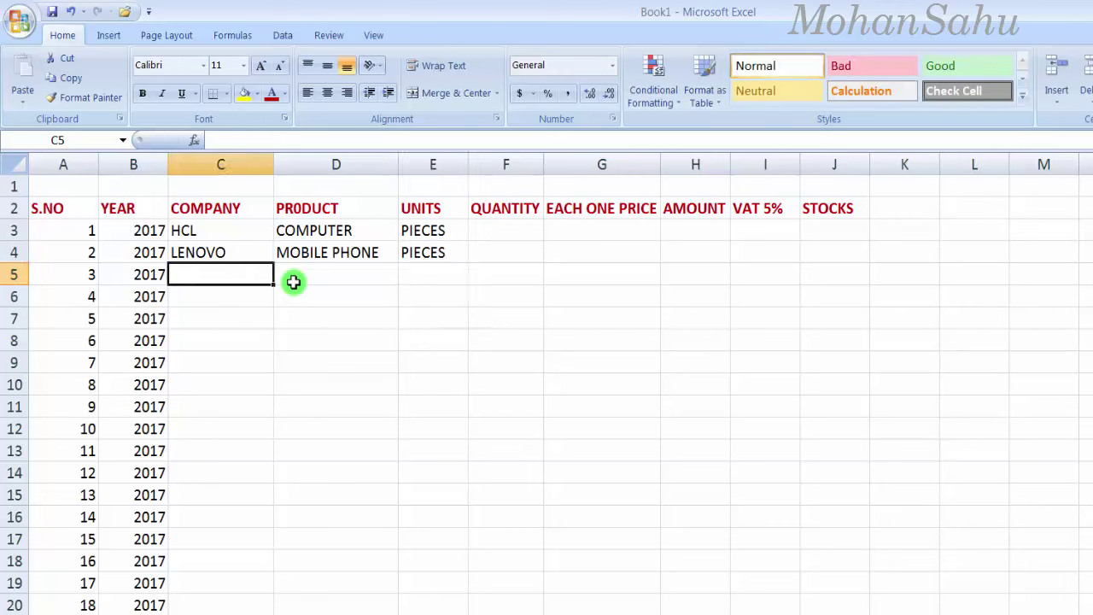
- Fill row 5 with BPL, TV and PIECES
text(B)
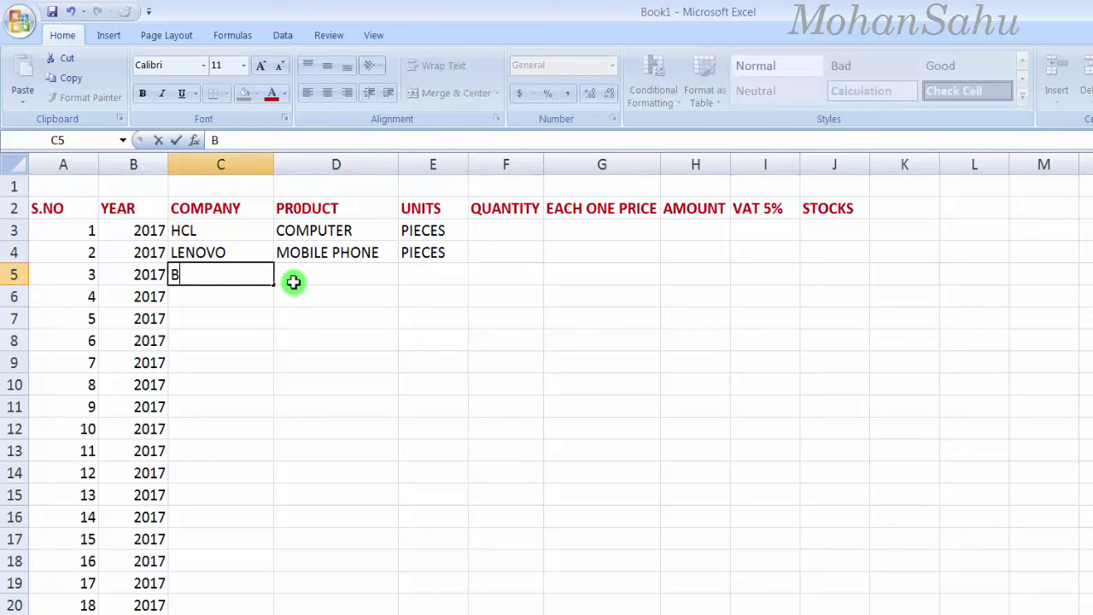
text(PL)
key(Right)
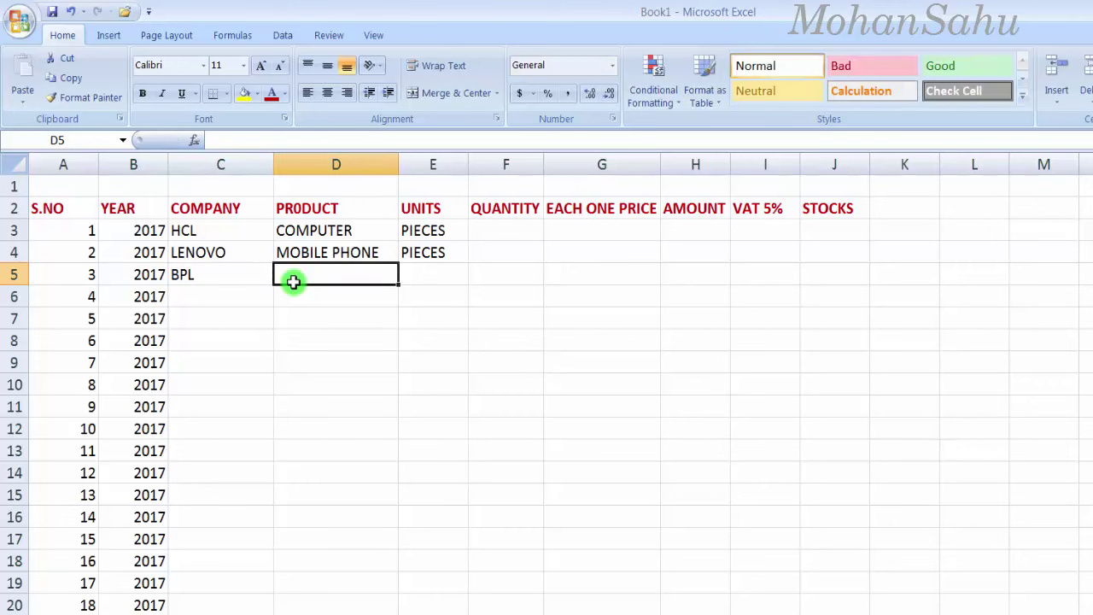
text(TV)
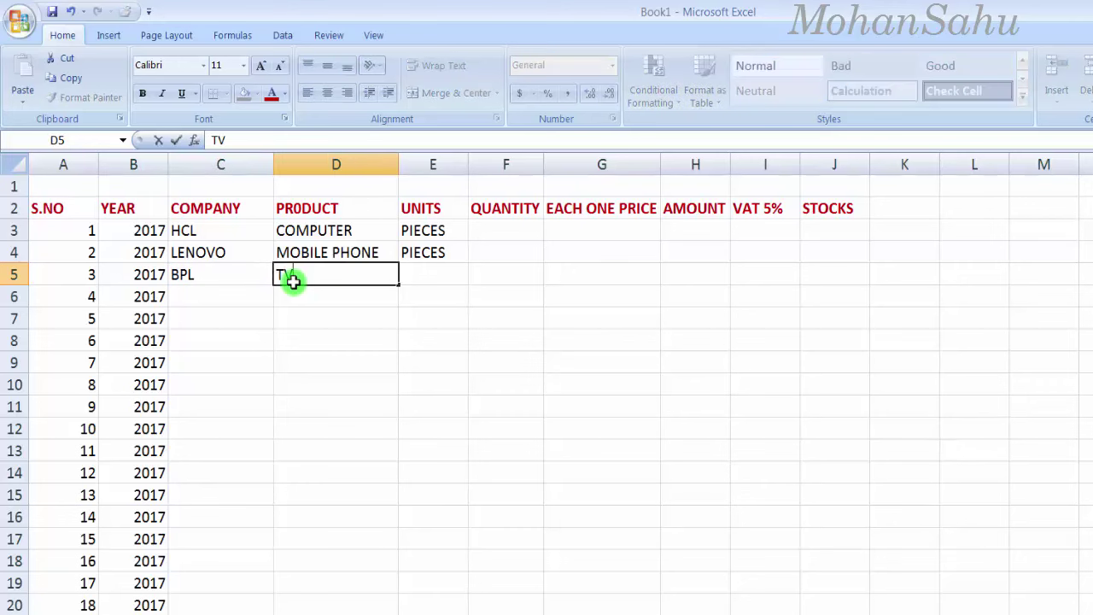
key(Right)
text(P)
key(Return)
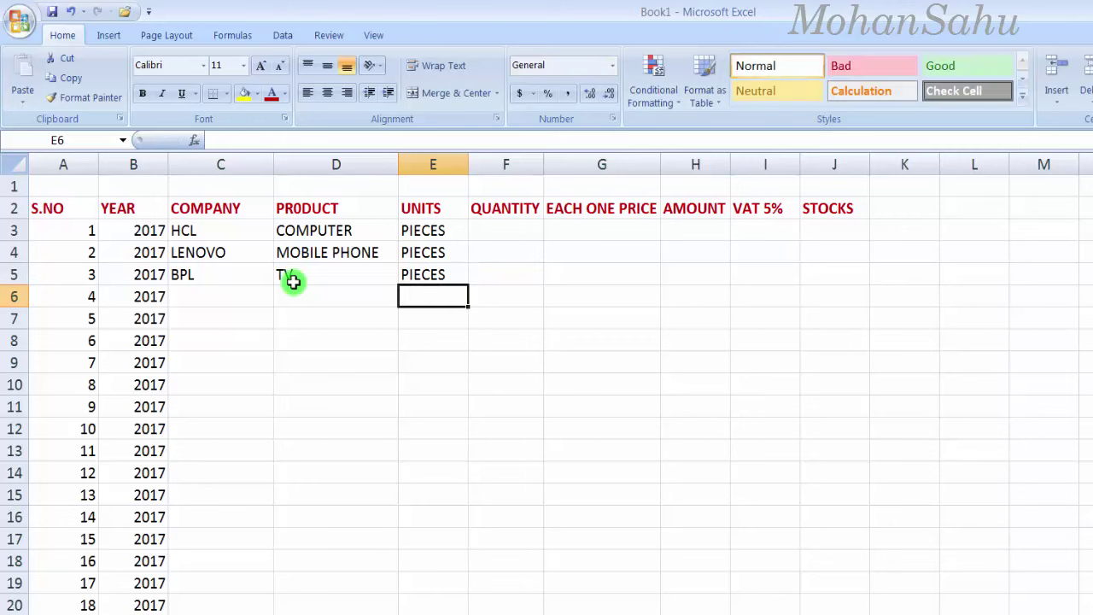
key(Left)
key(Left)
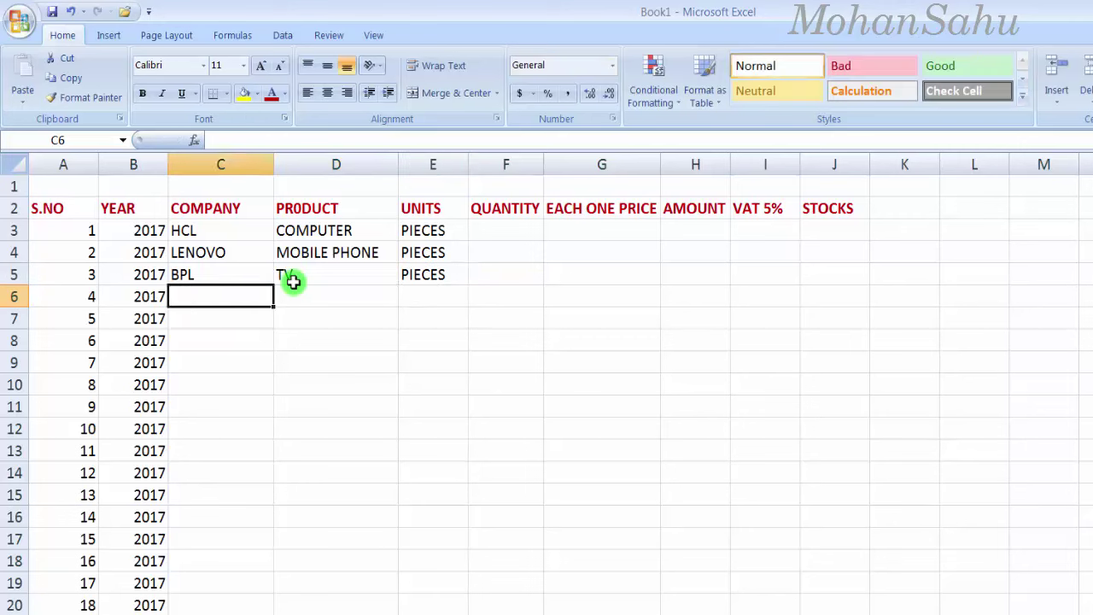
- Fill row 6 with ONIDA, DVD PLAYER and PIECES
text(ONIDA)
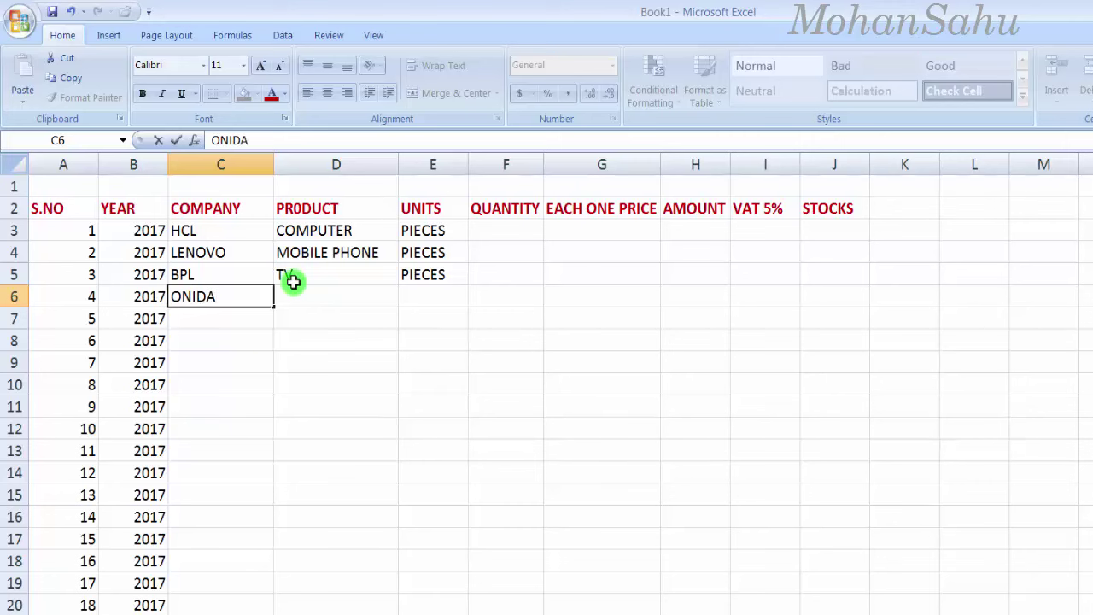
key(Right)
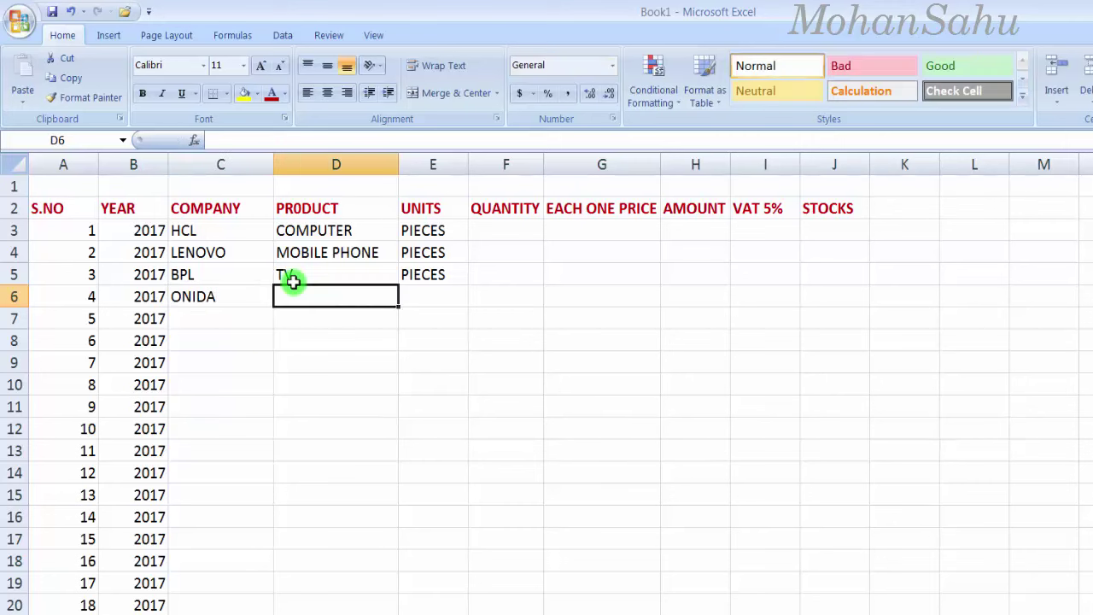
text(DVD PLAYER)
key(Right)
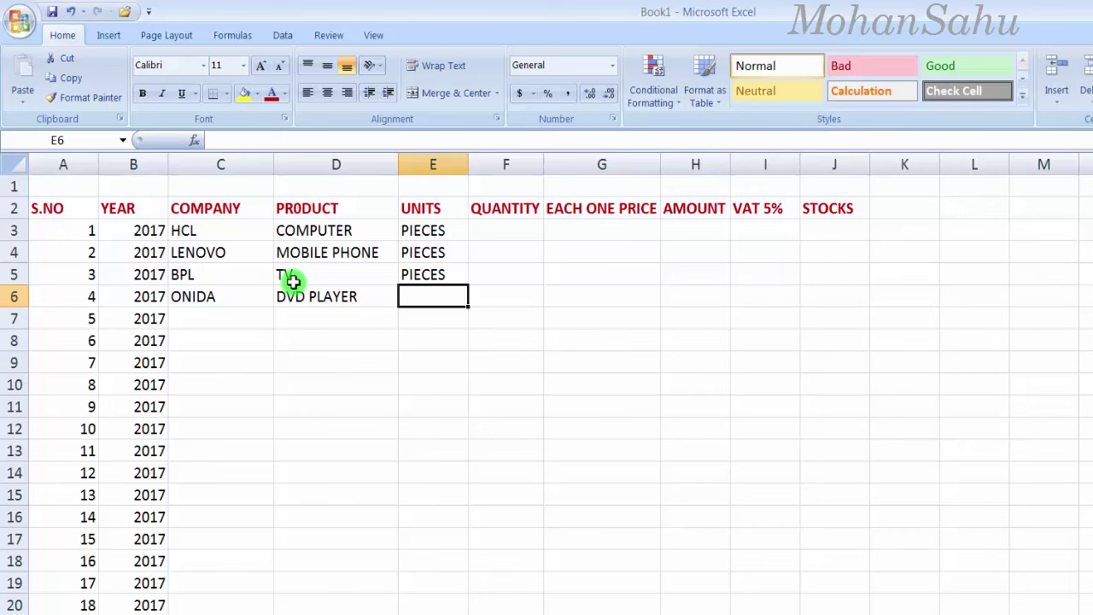
text(P)
key(Return)
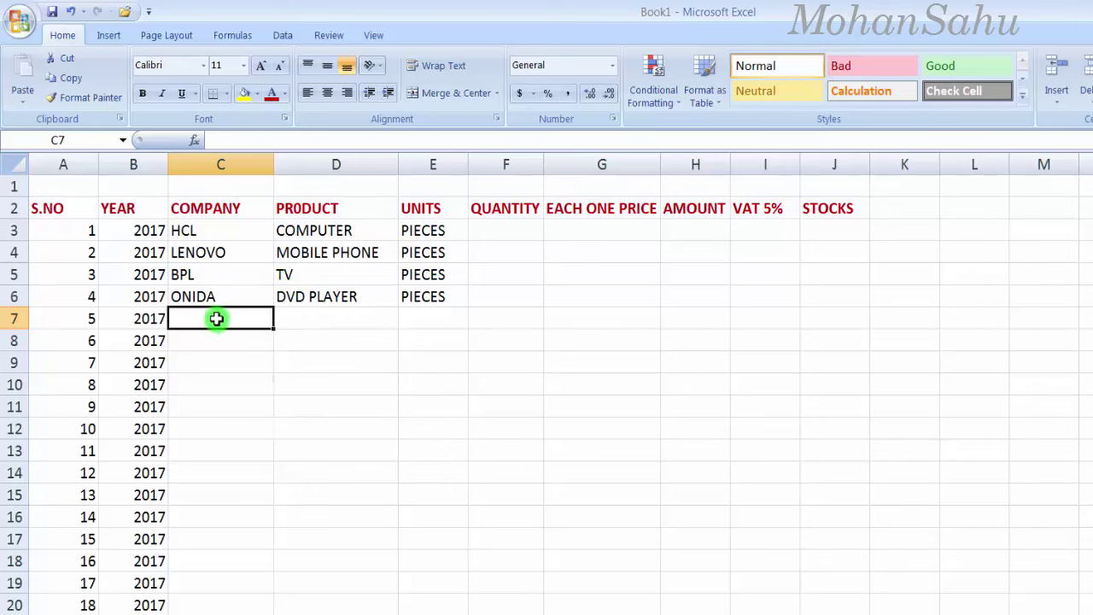
- Enter LG, SAMSUNG and PHILIPS in the COMPANY column starting at C7
drag(217, 318, 209, 611)
drag(320, 323, 324, 610)
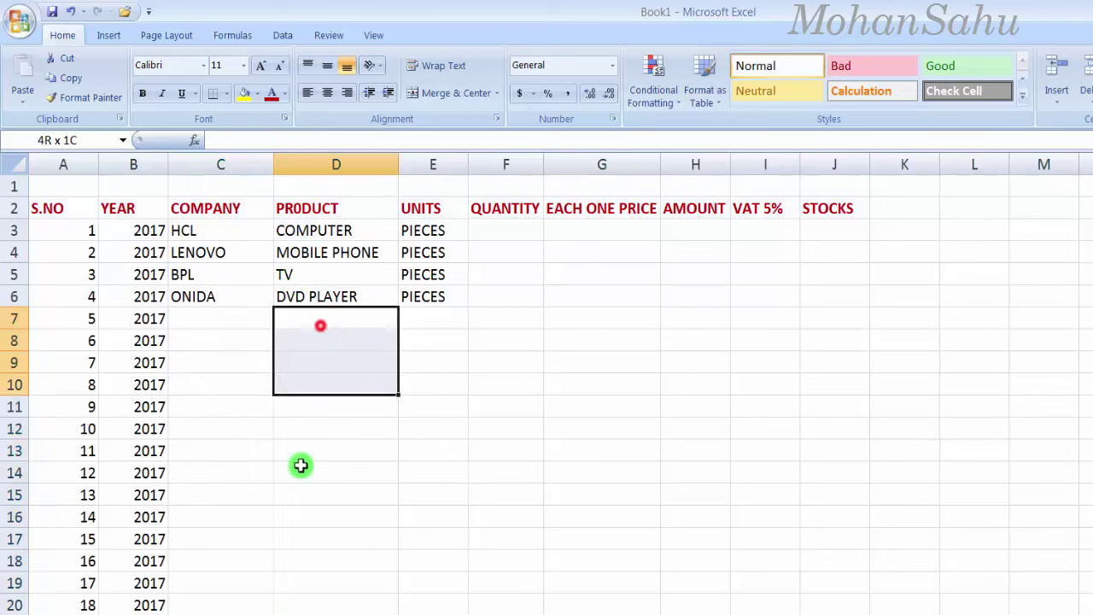
drag(434, 322, 376, 611)
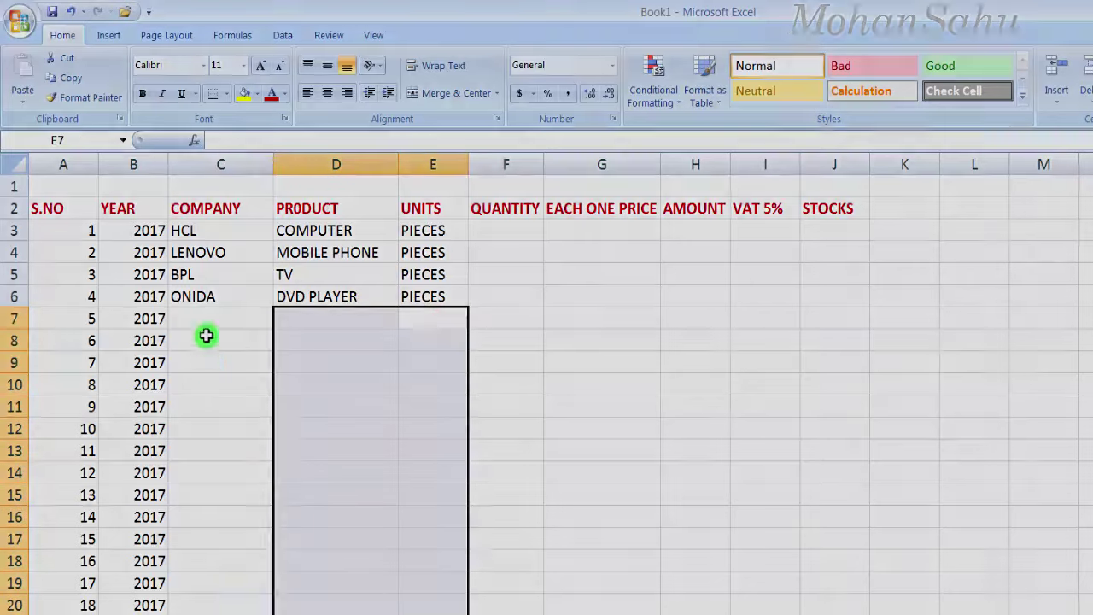
click(205, 318)
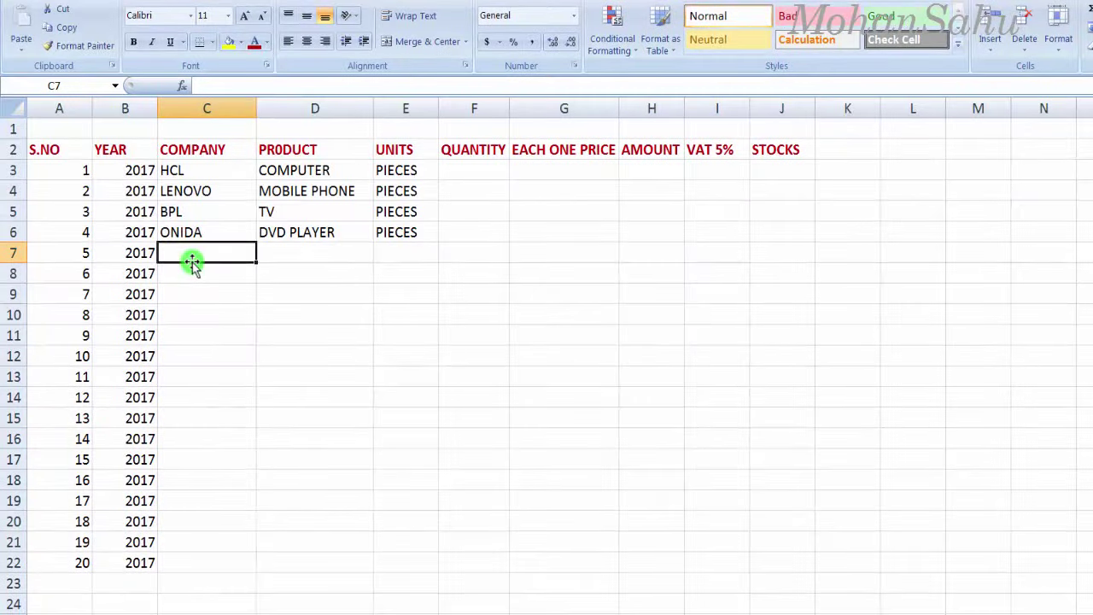
text(L)
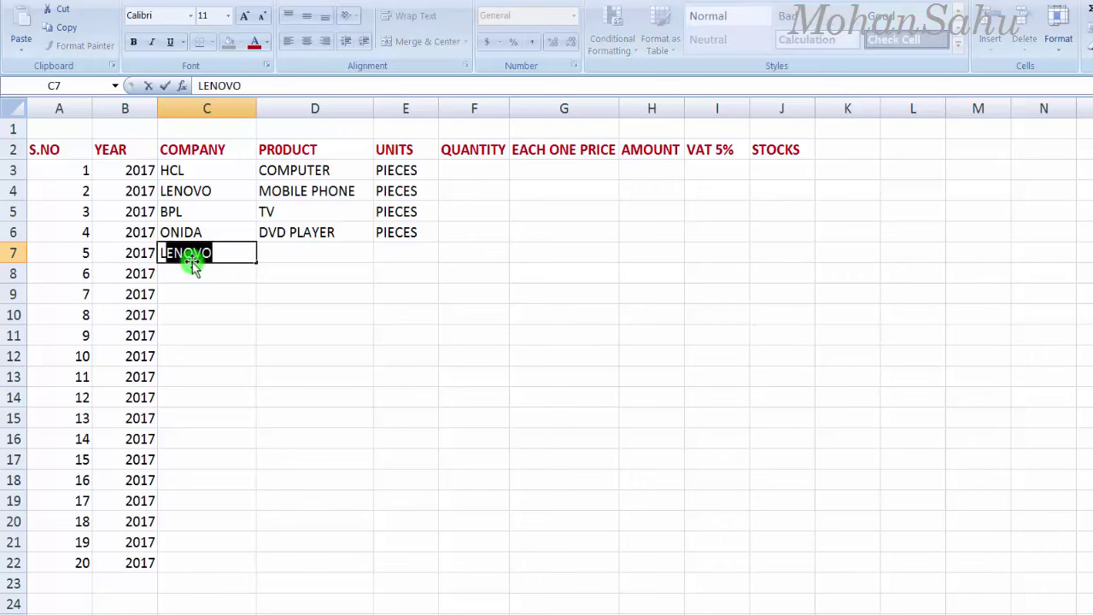
text(G)
key(Return)
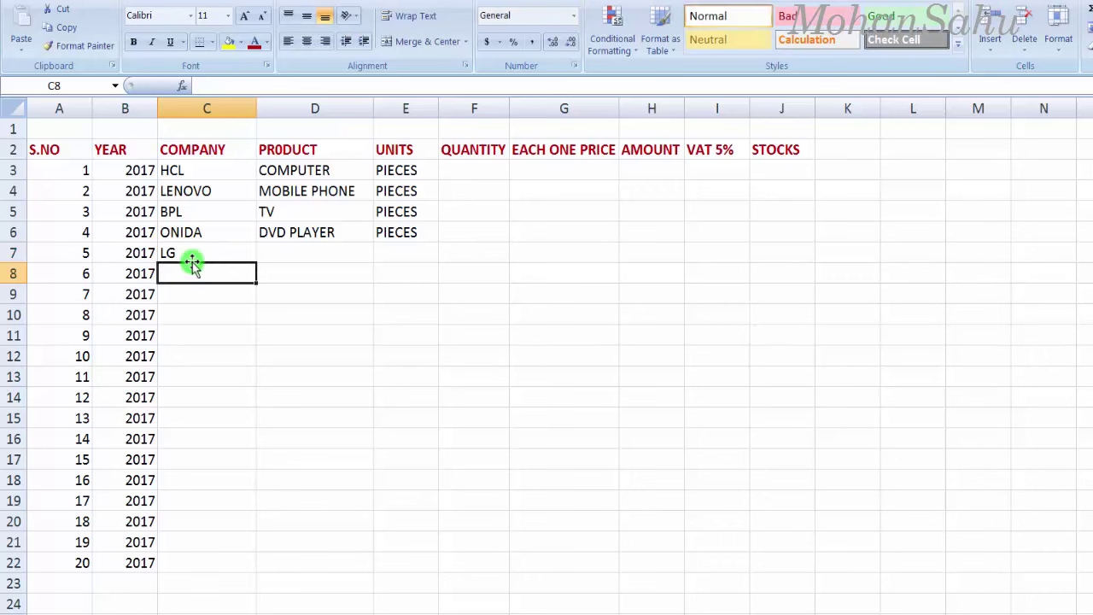
text(SAMSUNG)
key(Return)
text(P)
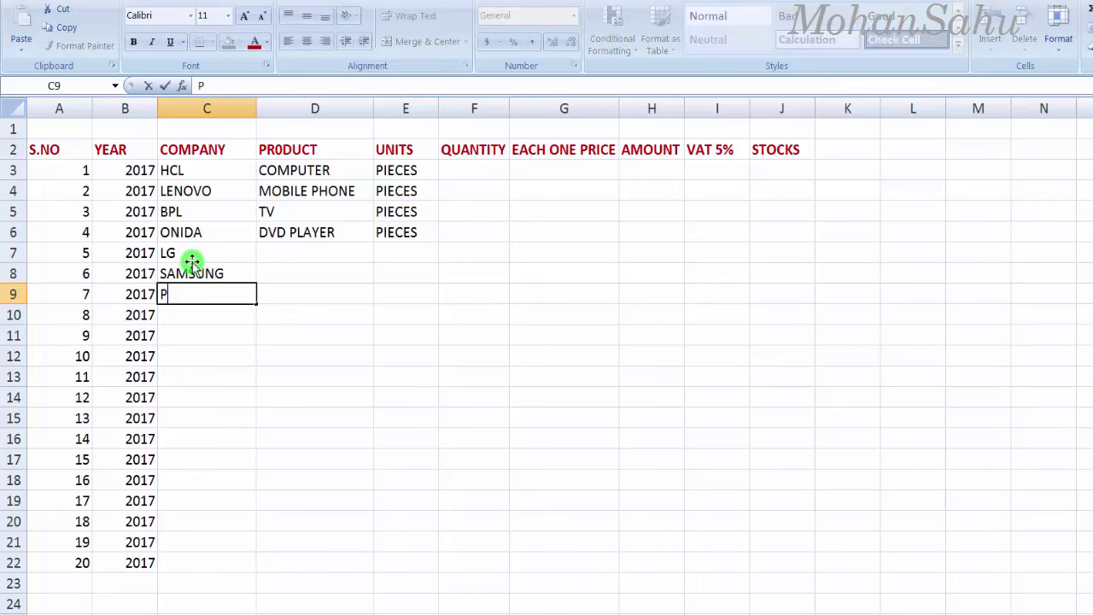
text(HILIPS)
key(Return)
- Add NOKIA, COLGATE and TATA below them
text(NOKIA)
key(Return)
text(COLG)
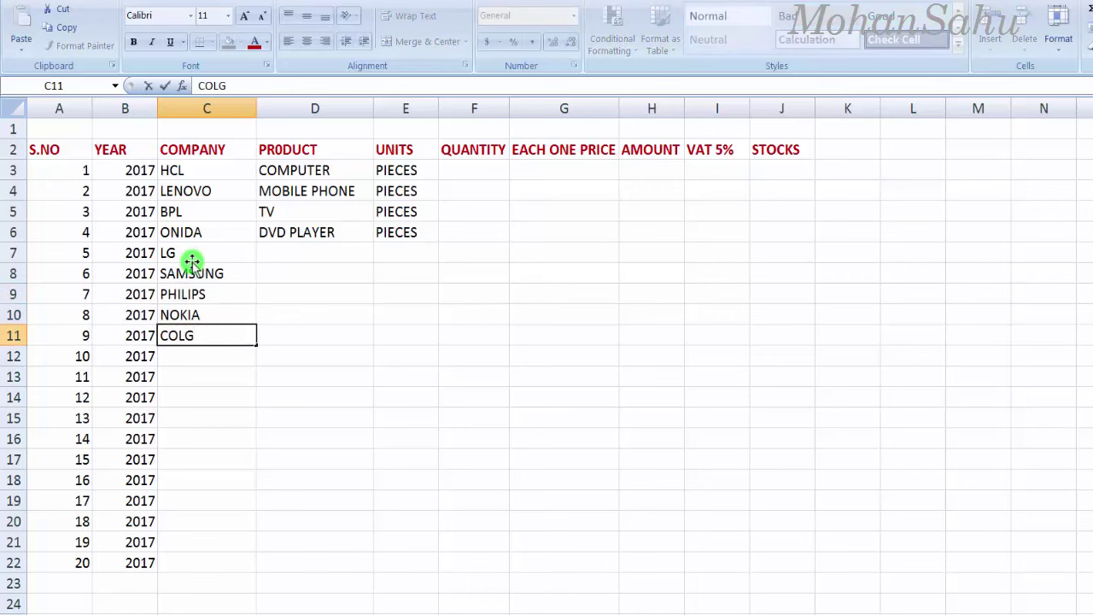
text(ATE)
key(Return)
text(TATA)
key(Return)
- Delete the wrongly entered STEEL, RAYMOND, OIL and LAPTOPS from the company cells
text(STEEL)
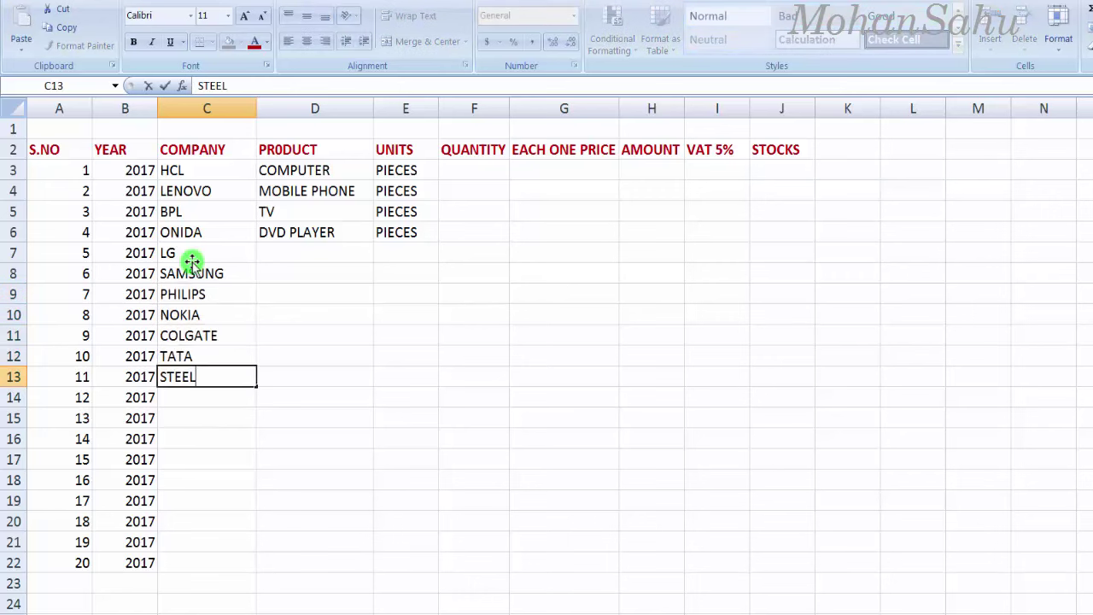
key(Return)
text(C)
key(BackSpace)
text(LOT)
key(BackSpace)
key(BackSpace)
key(BackSpace)
text(RAYM)
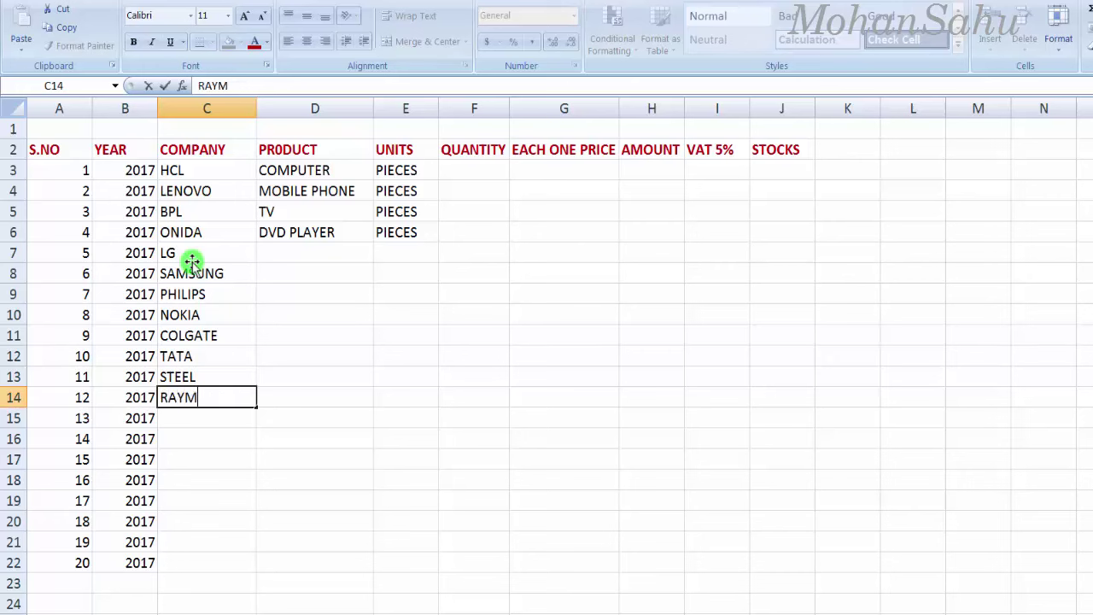
text(OND)
key(Return)
text(OIL)
key(Return)
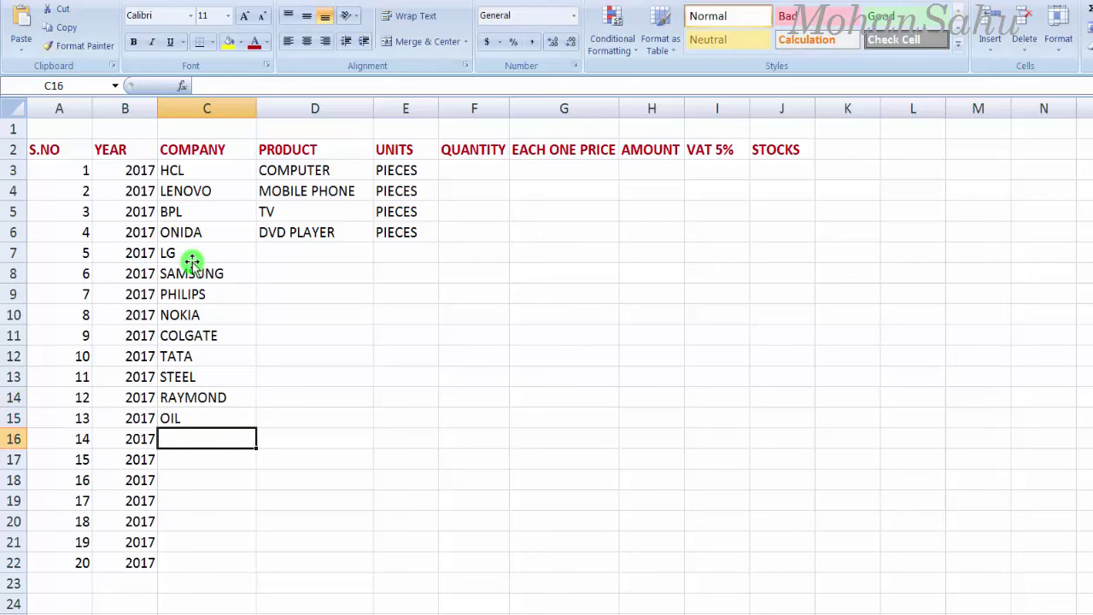
text(LAPTOPS)
key(Return)
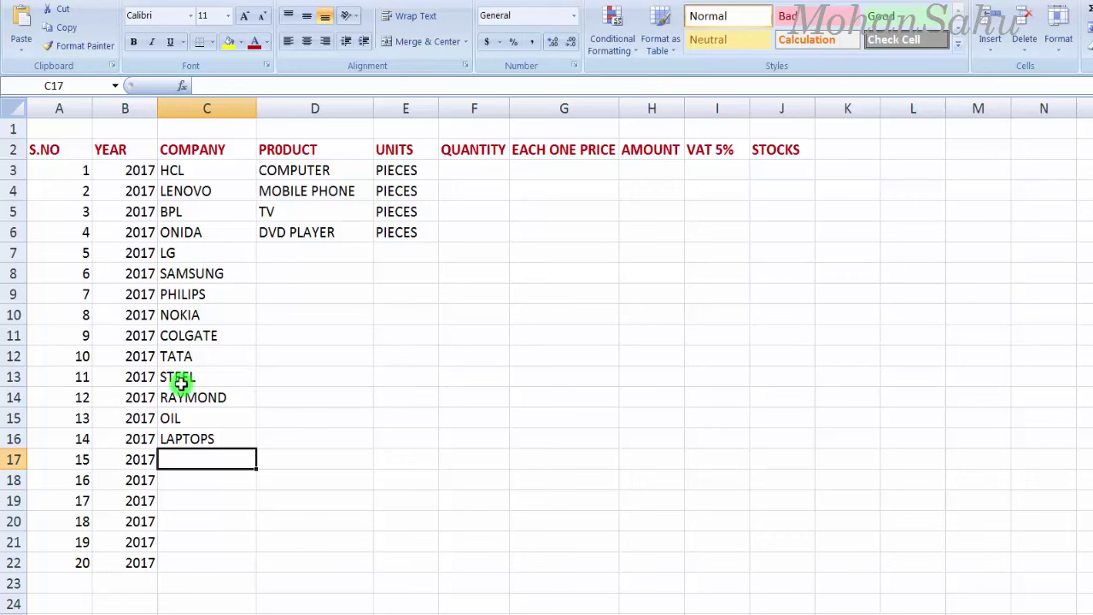
drag(176, 396, 176, 442)
key(Delete)
- Re-enter TATA, SHIYARAM, HP, HP and CELLO in the company column
click(178, 378)
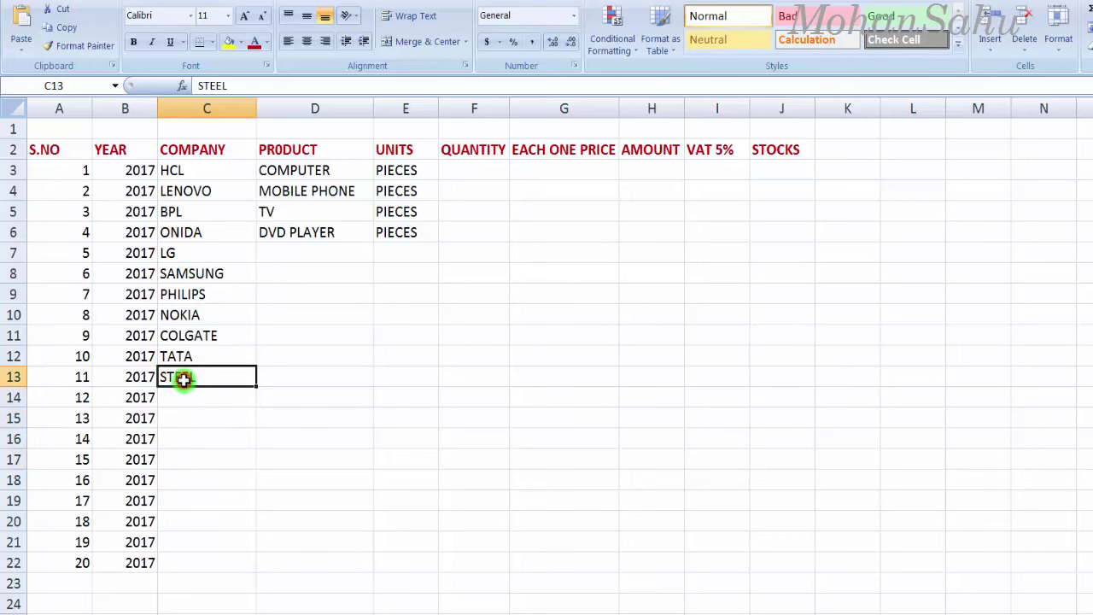
text(T)
key(Return)
text(SHIYARAM)
key(Return)
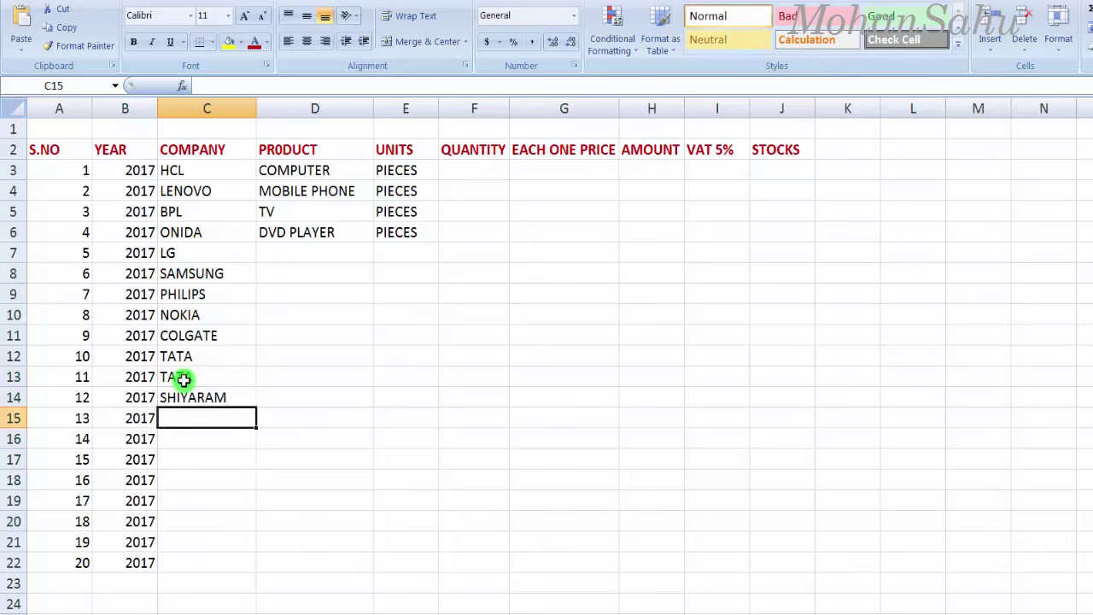
text(HP)
key(Return)
text(HP)
key(Return)
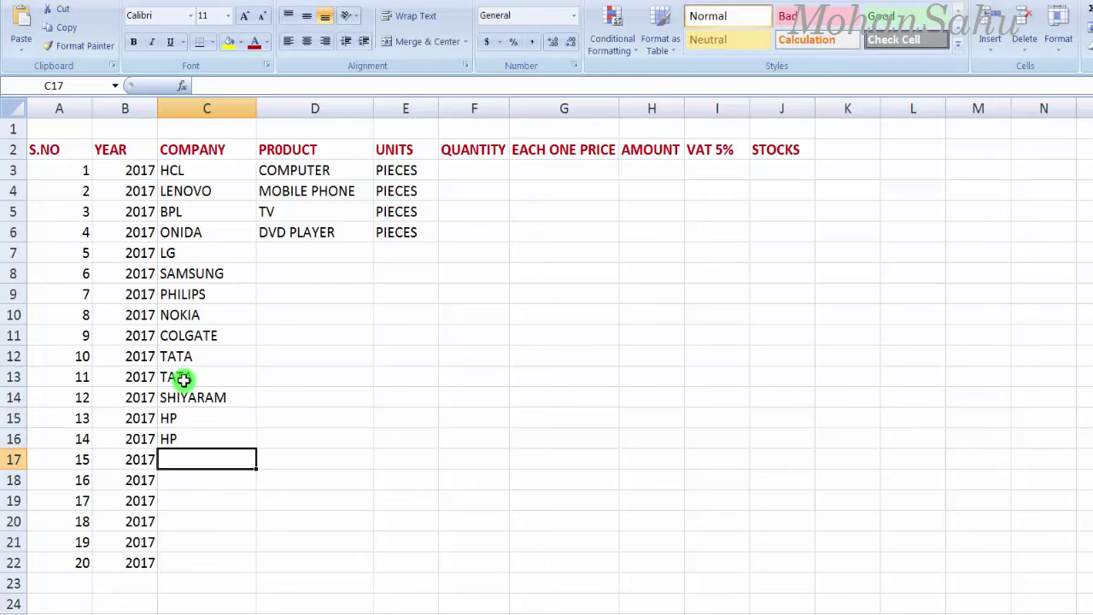
text(CELLO)
key(Return)
- Continue the companies with APSHRA, MICROMAX, APPLE and T-SERIES
text(AP)
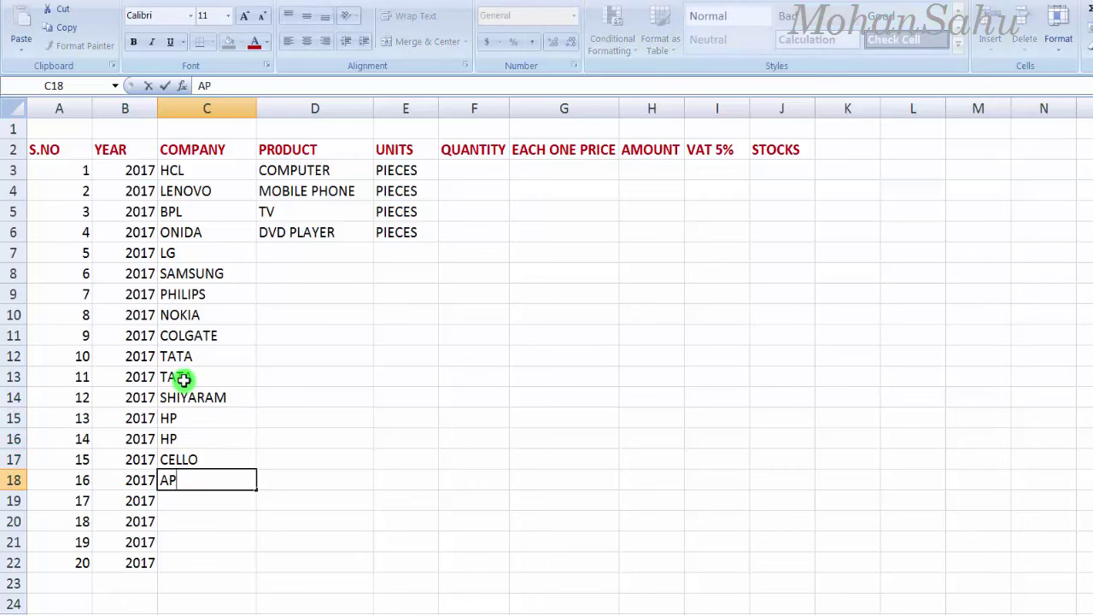
text(H)
key(BackSpace)
text(SHARA)
key(Return)
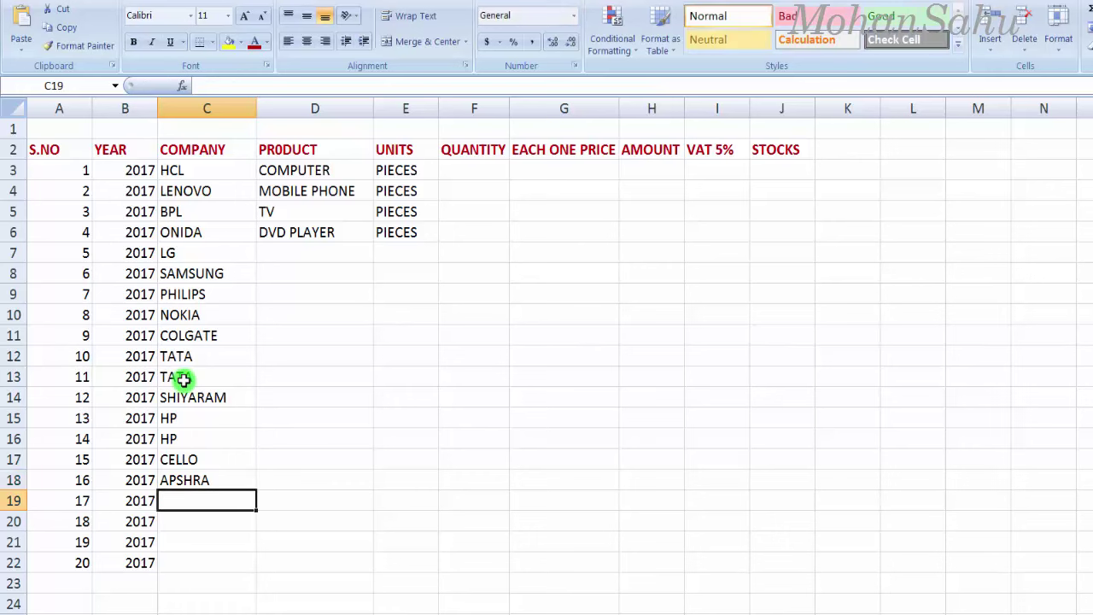
text(MICROMAX)
key(Return)
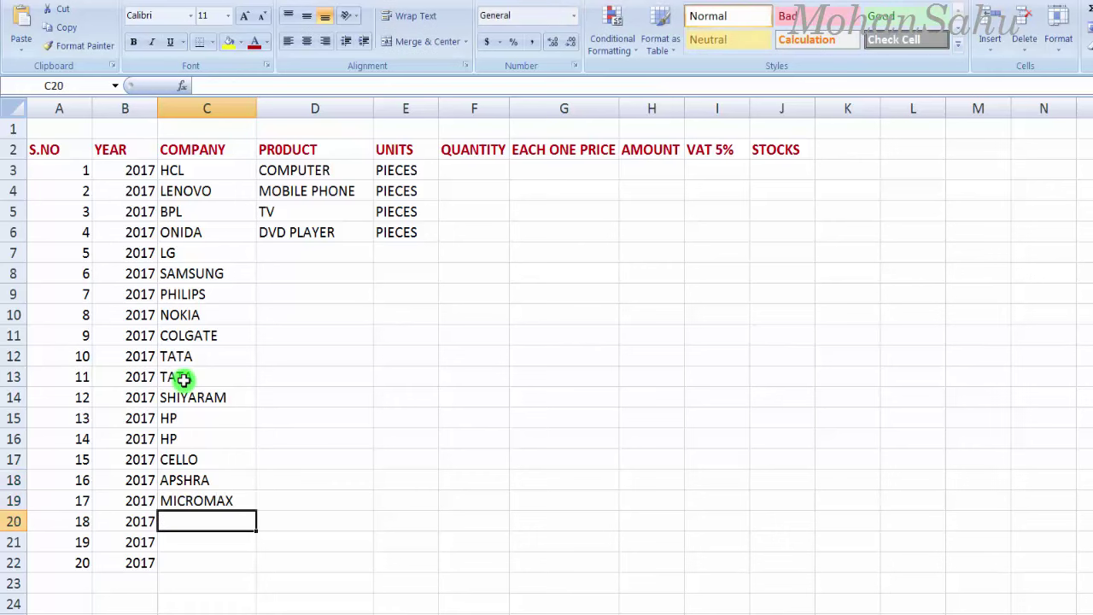
text(APPLE)
key(Return)
text(T-)
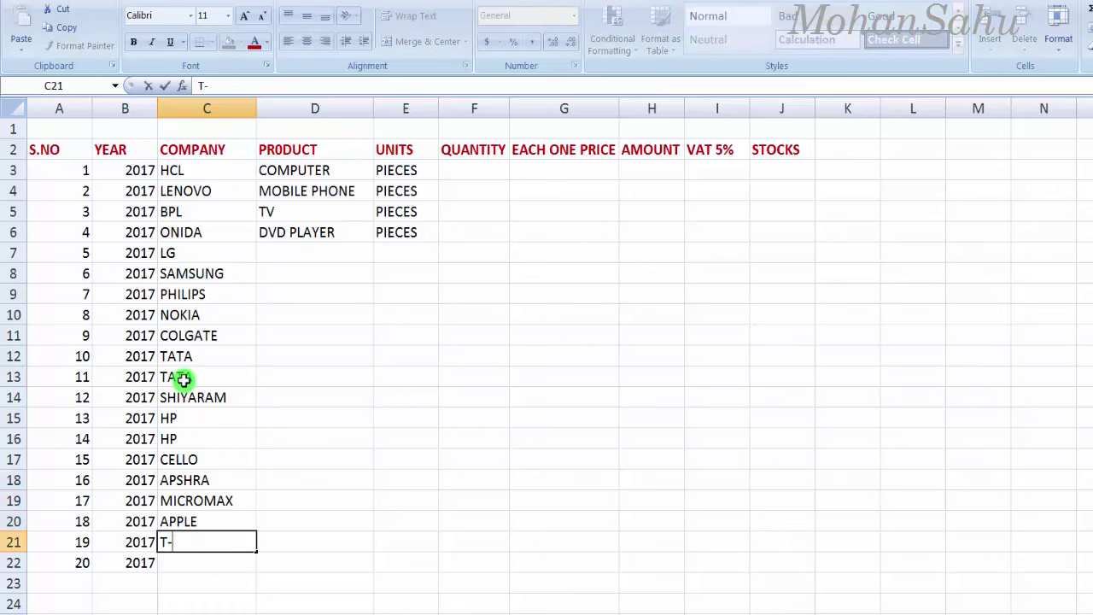
text(SERIES)
key(Return)
- Add ASUS as the last company, then enter WASHING MACHINE as the product in D7
text(ASUS)
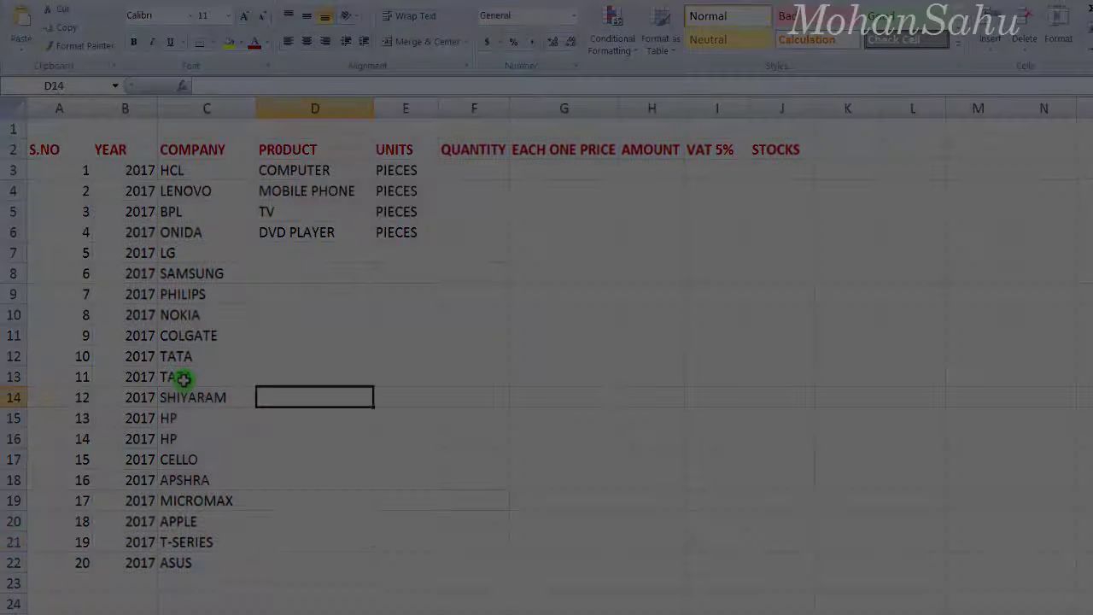
key(Up)
key(Up)
key(Up)
key(Up)
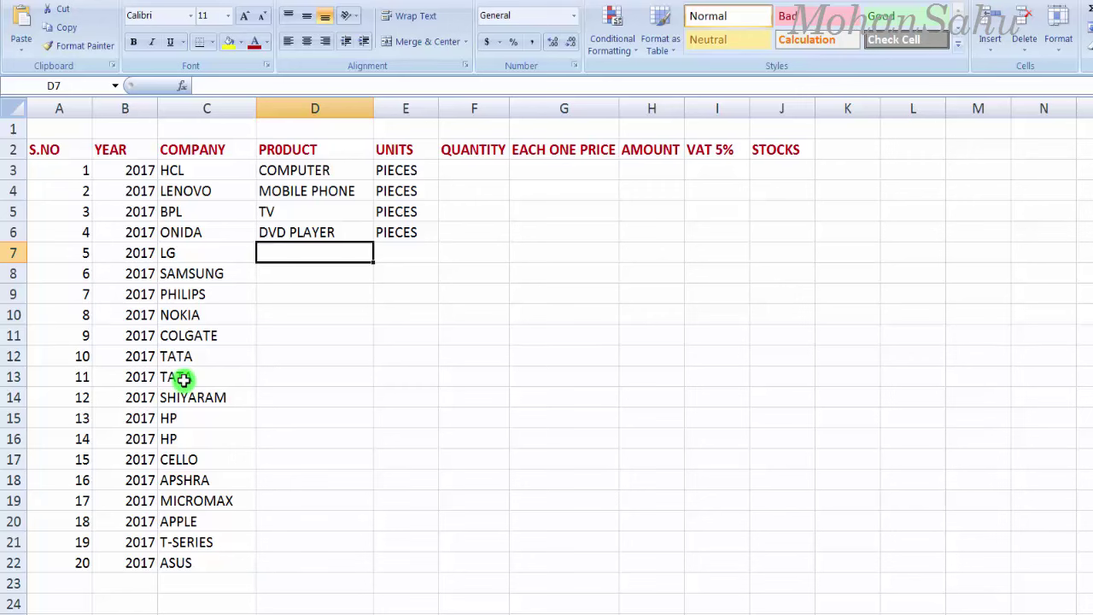
key(Up)
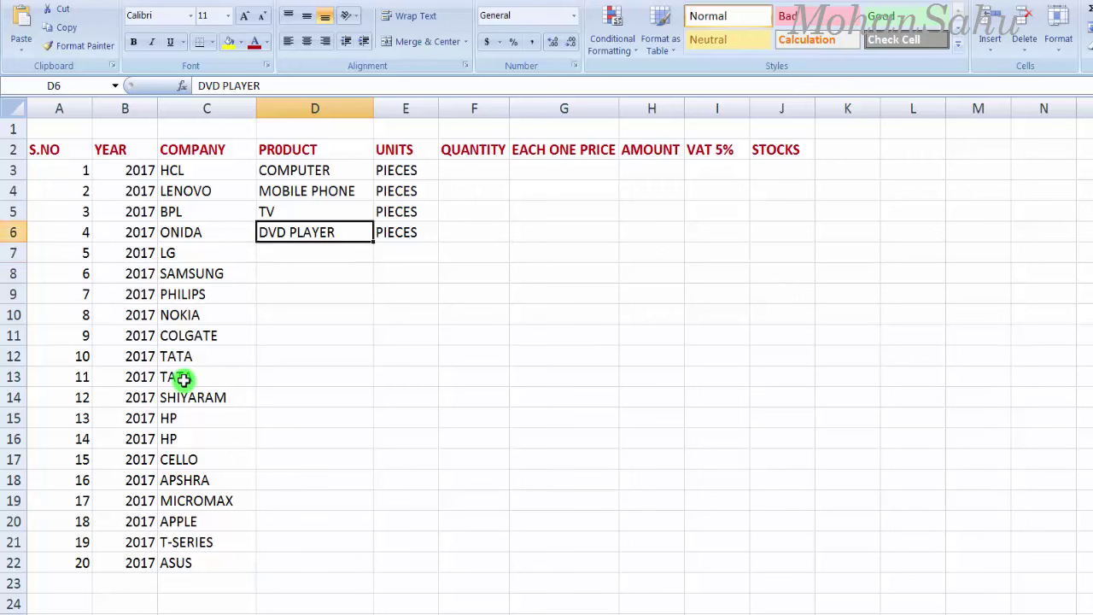
key(Down)
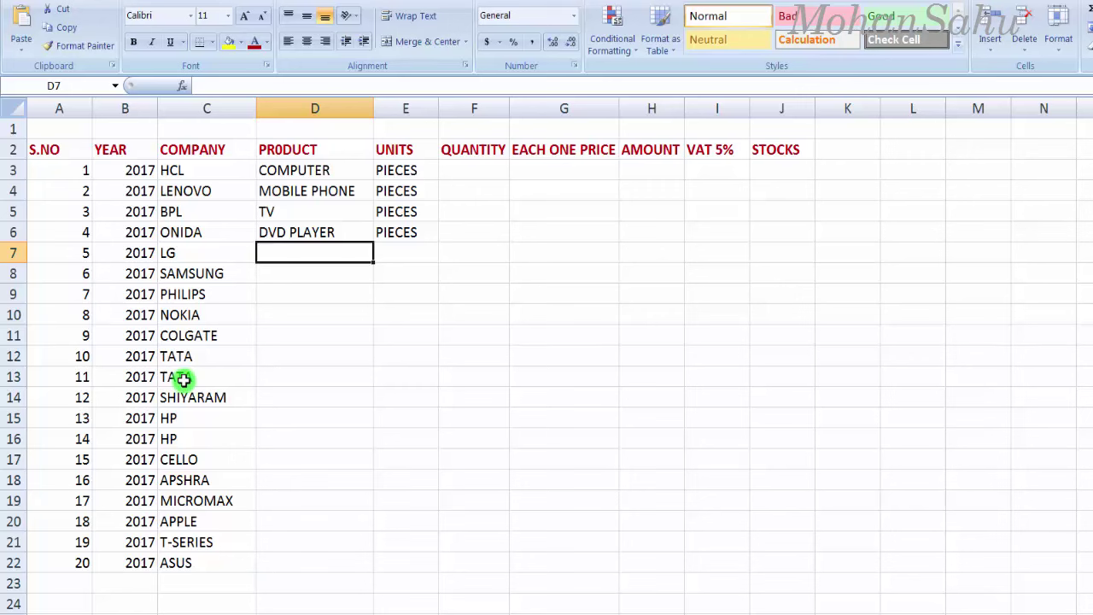
text(WAS)
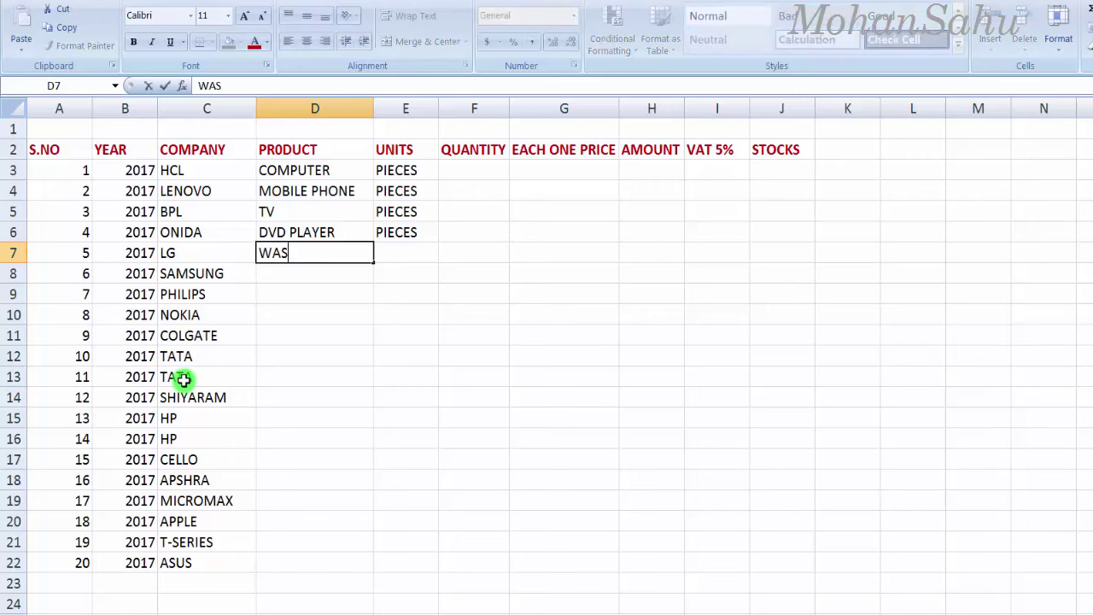
text(HING MACHINE)
key(Return)
- Enter products AC, LED BULBS, MOBILE PHONE, TOOTH PASTE and TEA
text(AC)
key(Return)
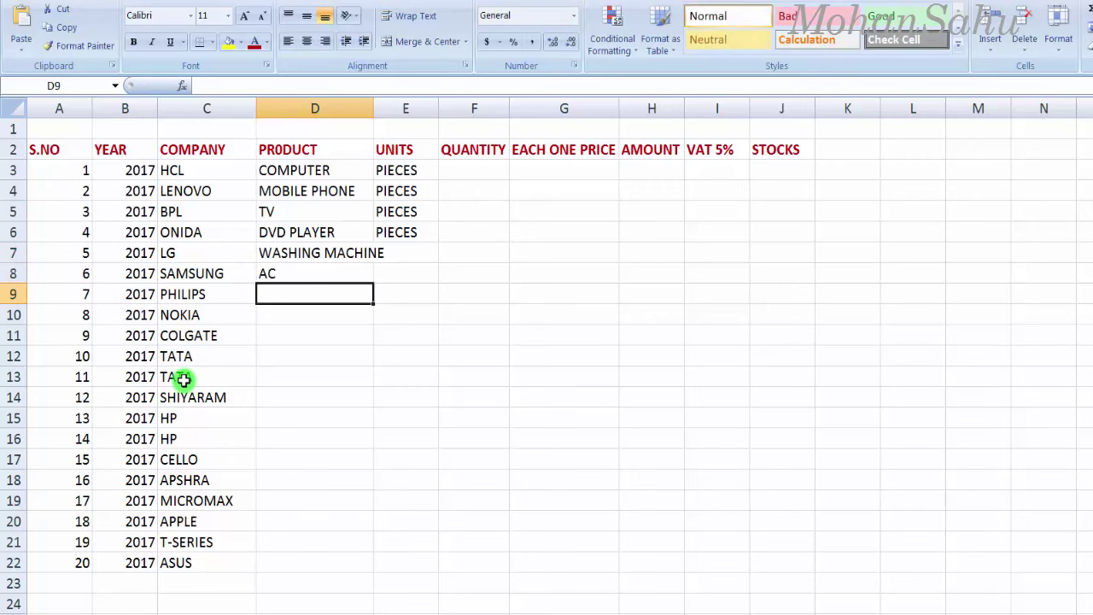
text(LED BULBS)
key(Return)
text(MO)
key(Return)
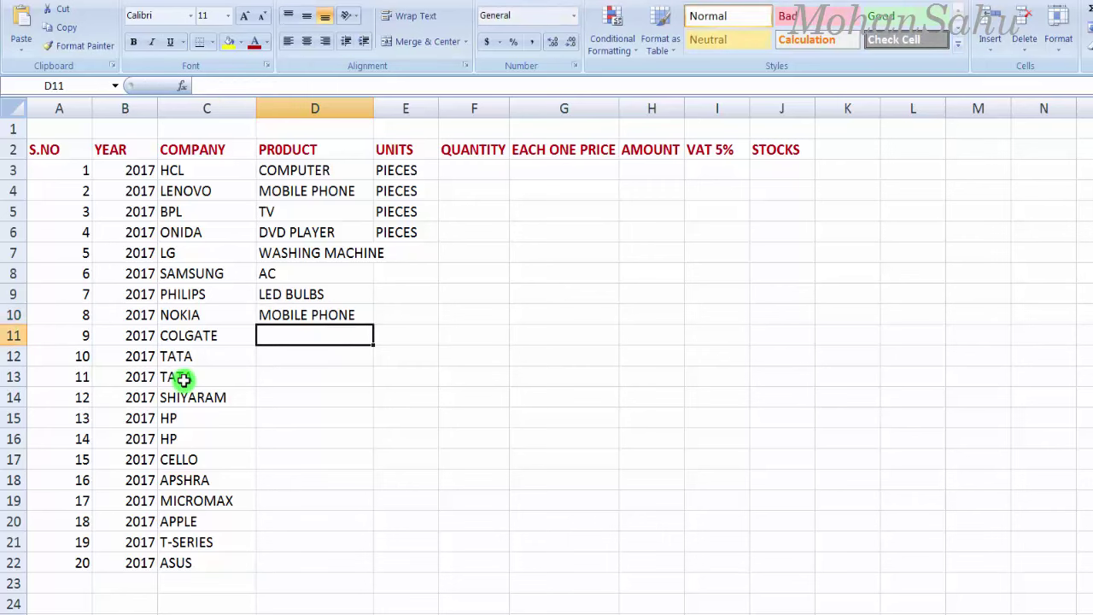
text(TOOTH PASTE)
key(Return)
text(TEA)
key(Return)
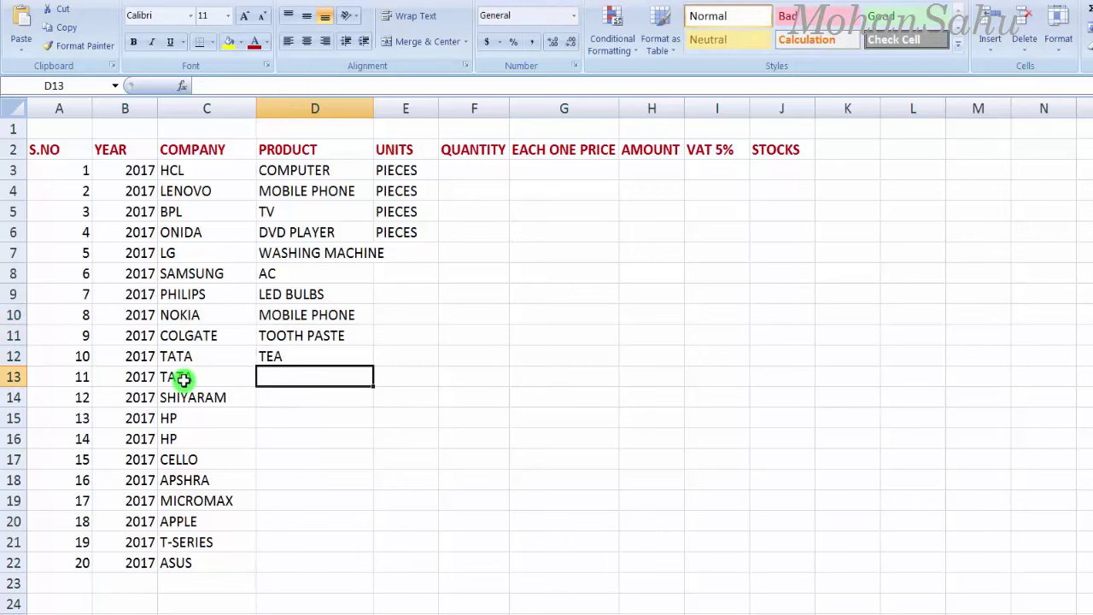
- Enter products STEEL, CLOTHINGS, OIL and LAPTOPS
text(STEEL)
key(Return)
text(COL)
key(BackSpace)
key(BackSpace)
text(LOTH)
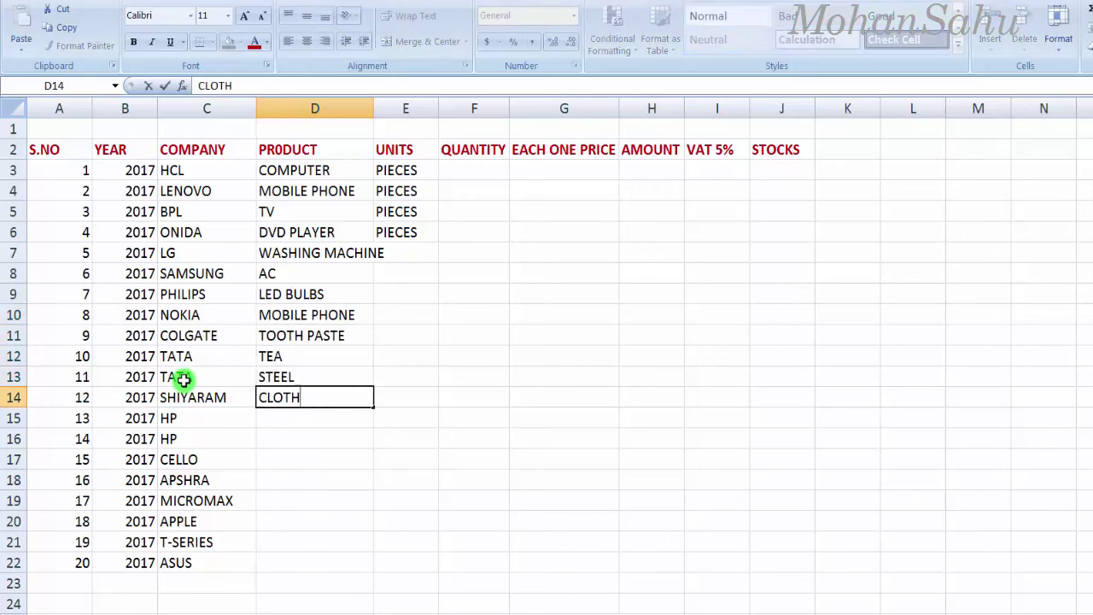
text(INGS)
key(Return)
text(OIL)
key(Return)
text(LA)
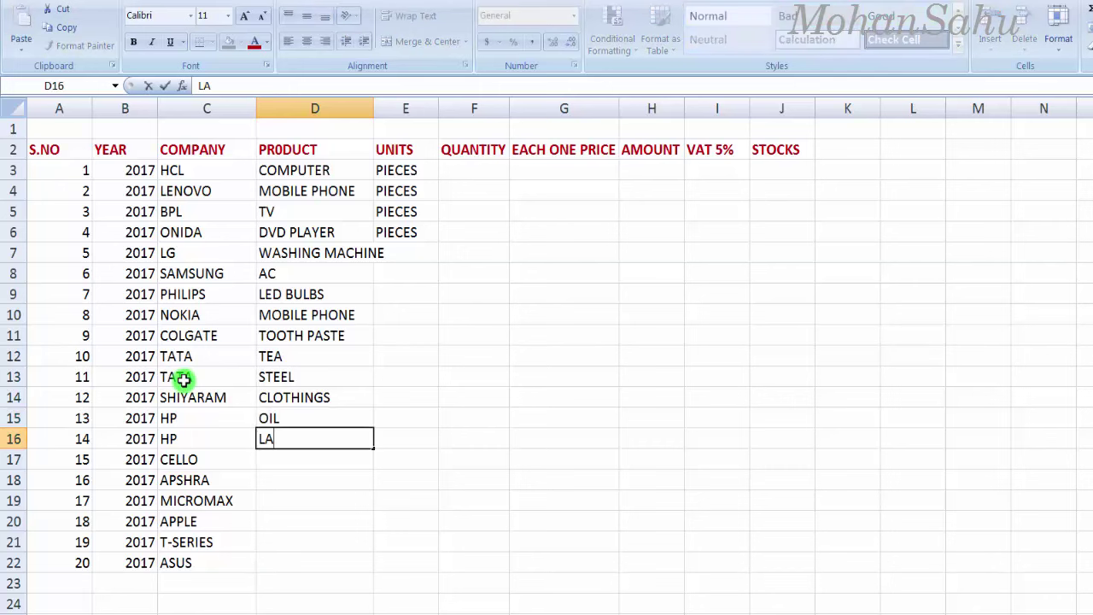
text(PTOPS)
key(Return)
- Enter BALL PEN, PENCIL, MOBILE PHONE, TABLETS, DVD PLAYER and MOTHER BOARD down to row 22
text(BALL PENS)
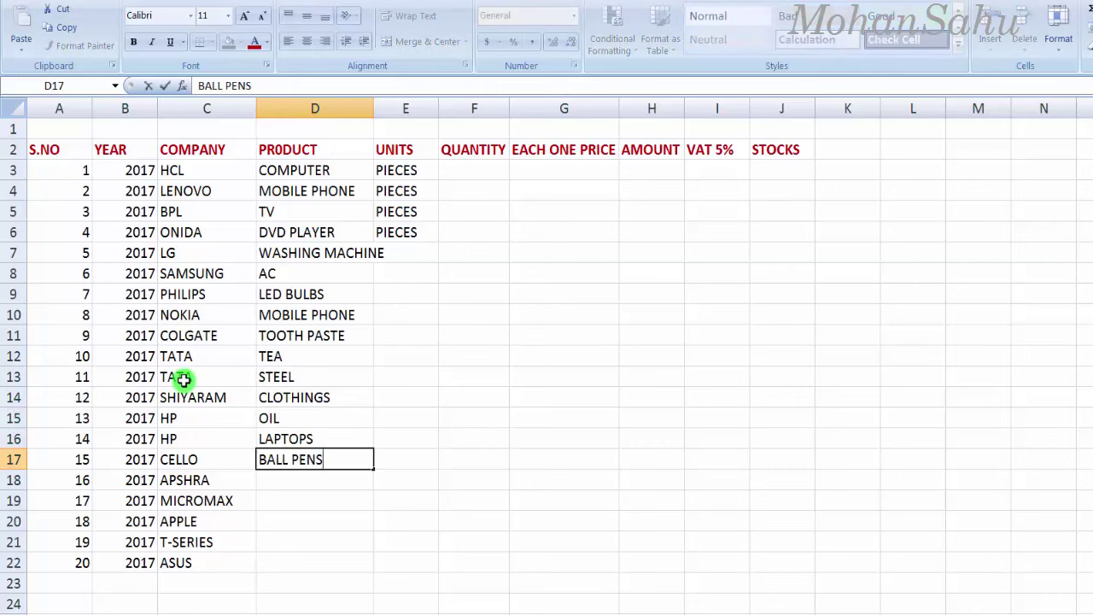
key(BackSpace)
key(Return)
text(PENCIL)
key(Return)
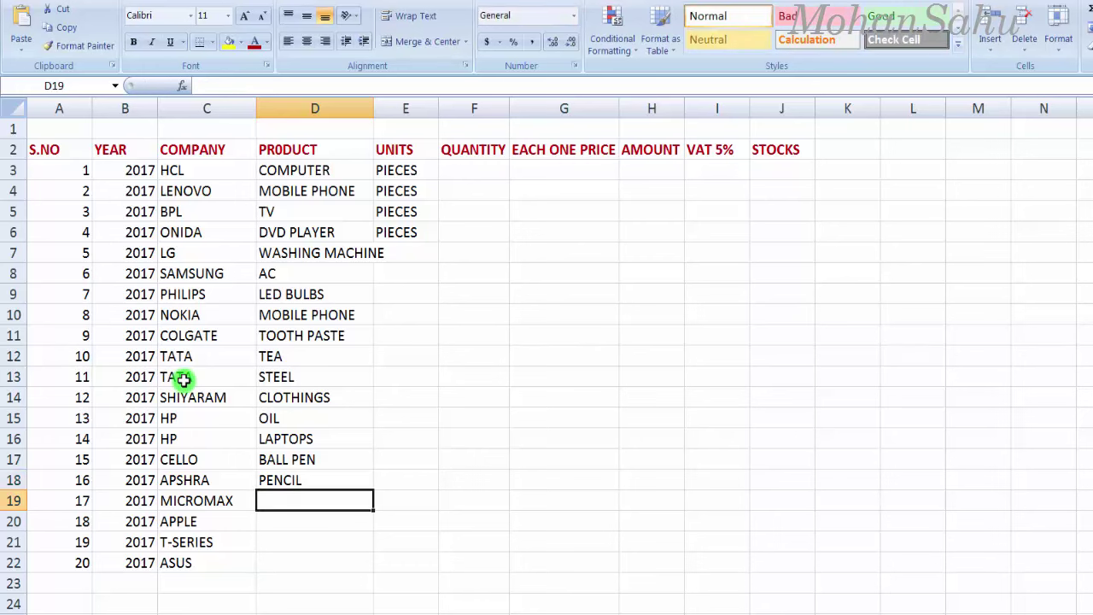
text(MOBI)
key(Return)
text(TABLETS)
key(Return)
text(DVD PLAYER)
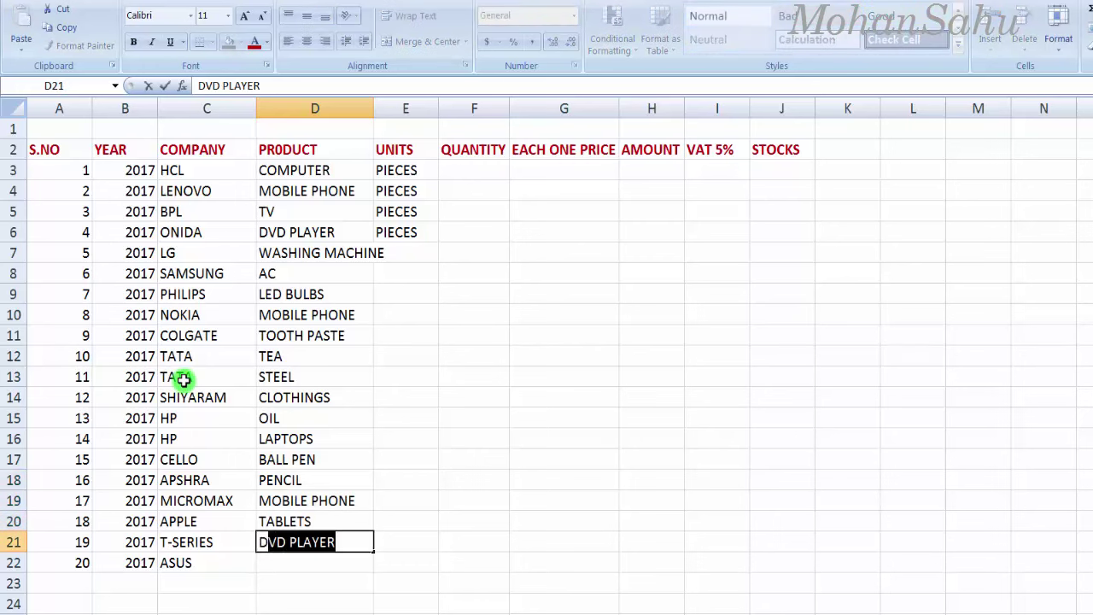
key(Return)
text(MOTHER BOARD)
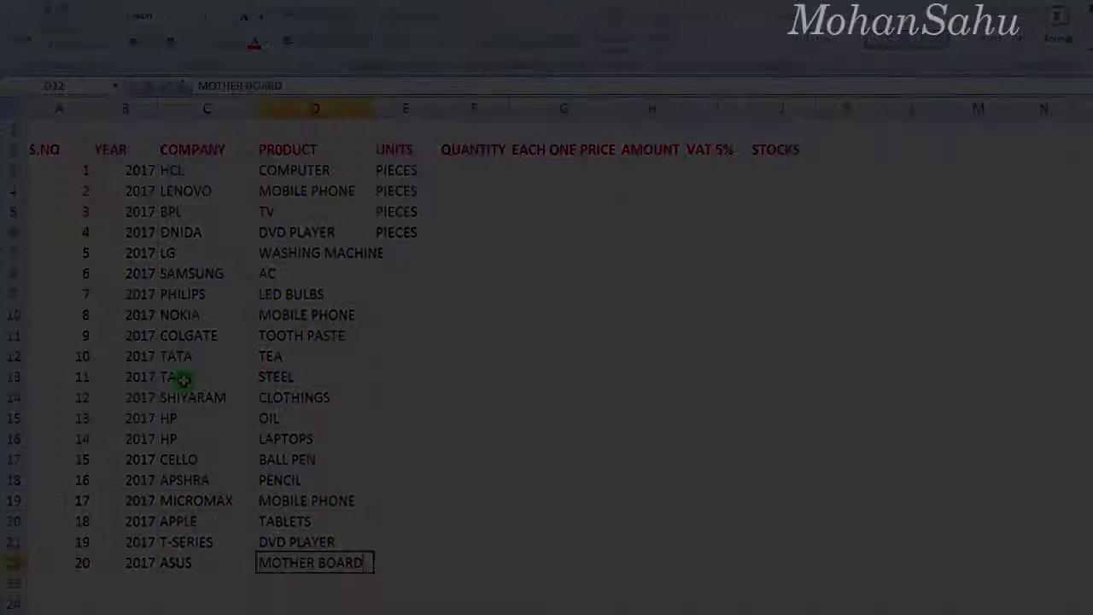
key(Return)
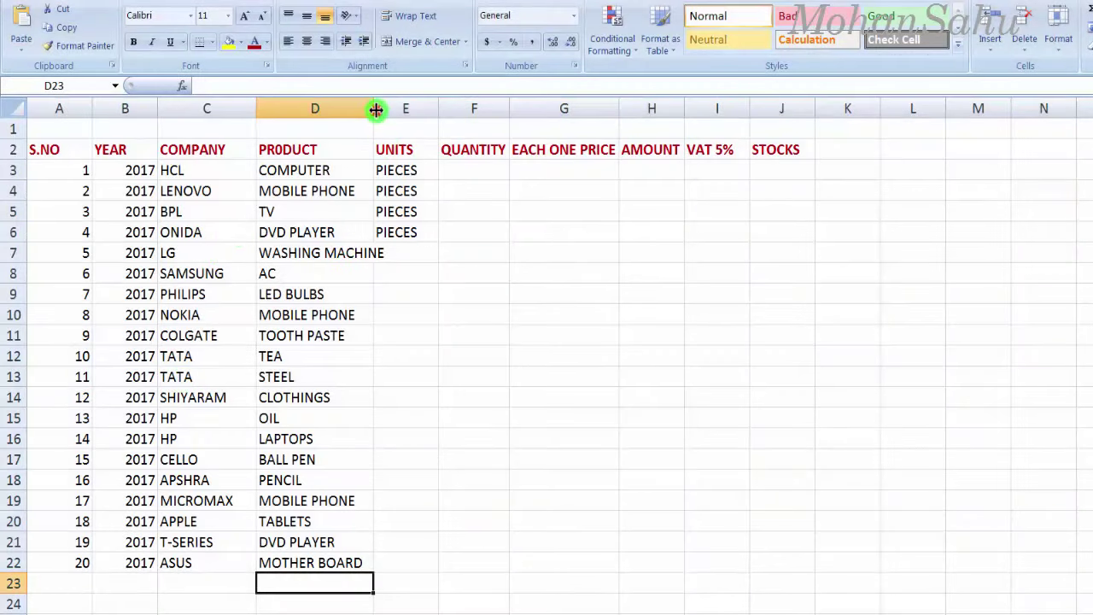
- Widen column D so WASHING MACHINE fits fully
drag(376, 114, 391, 112)
click(412, 255)
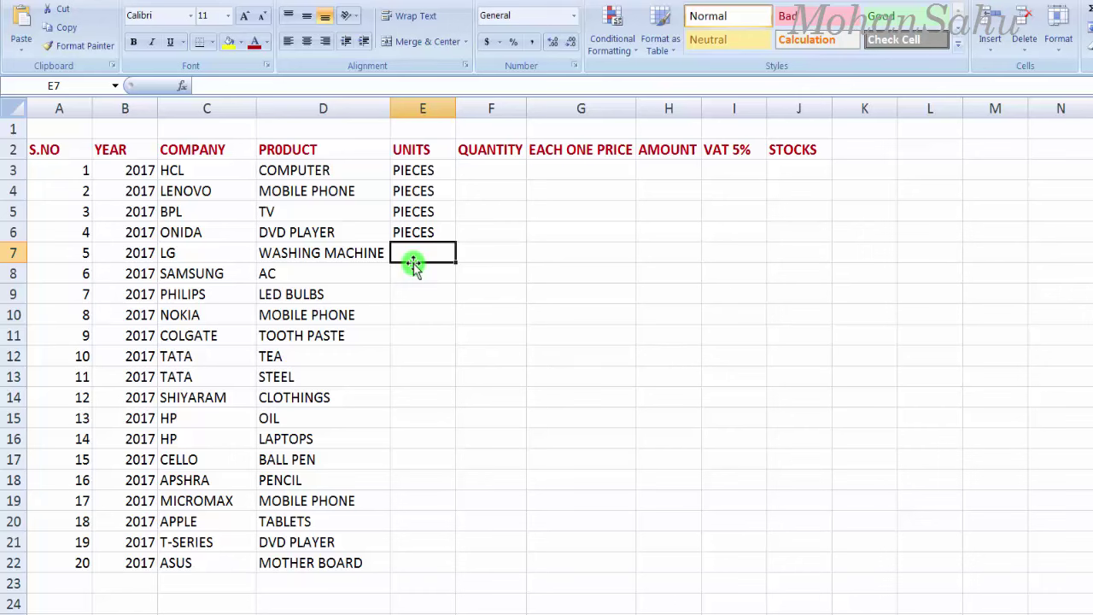
- Set the unit to PIECES for washing machine, AC, LED bulbs, mobile phone and tooth paste
text(P)
key(Return)
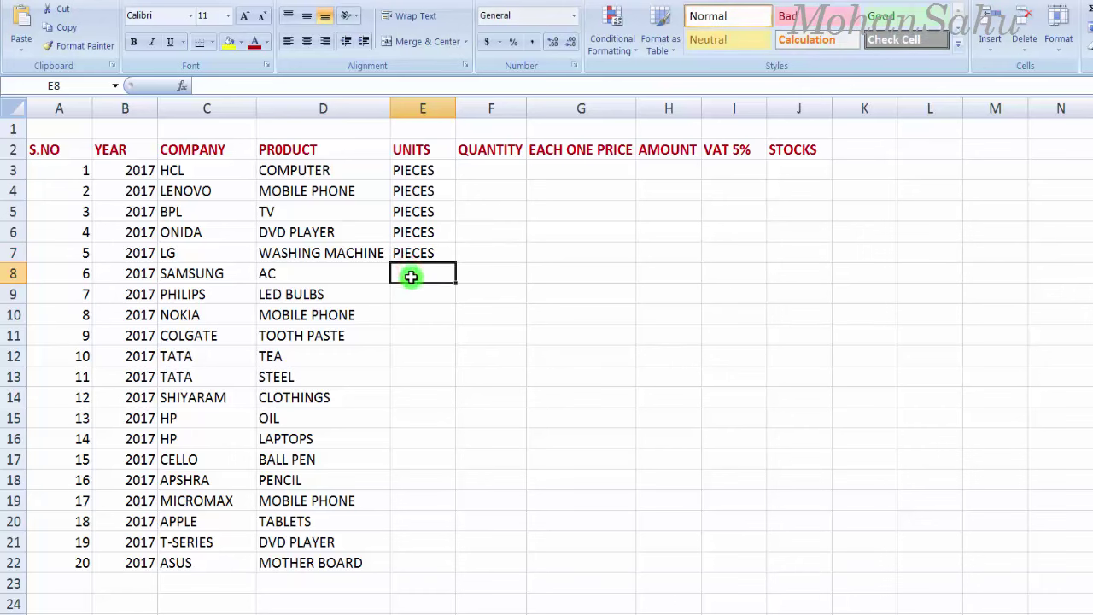
text(P)
key(Return)
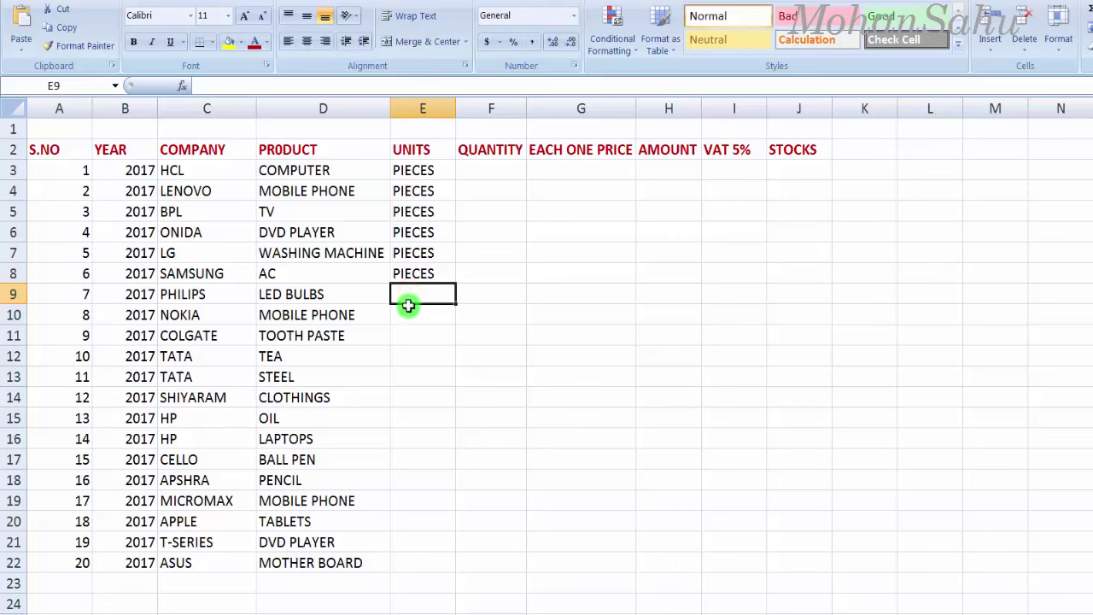
text(P)
key(Return)
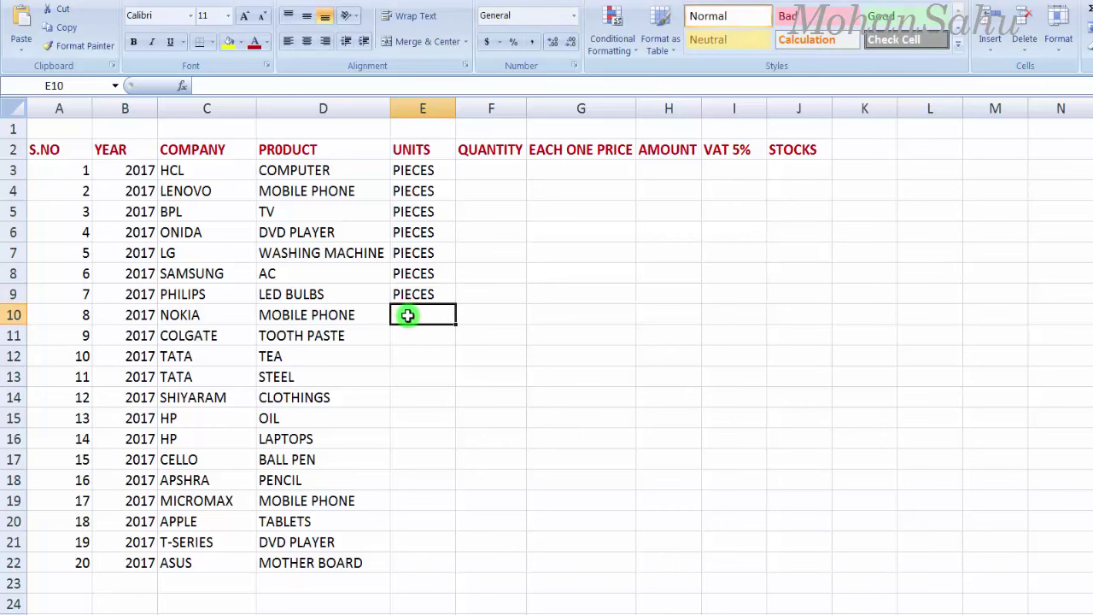
text(PIECES)
key(Return)
text(P)
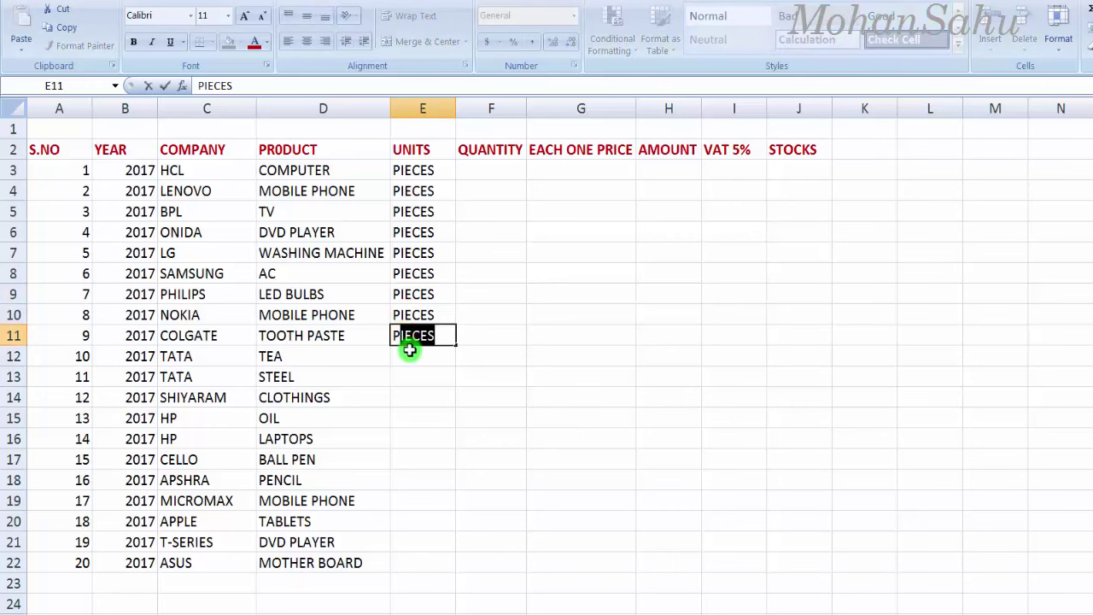
key(Return)
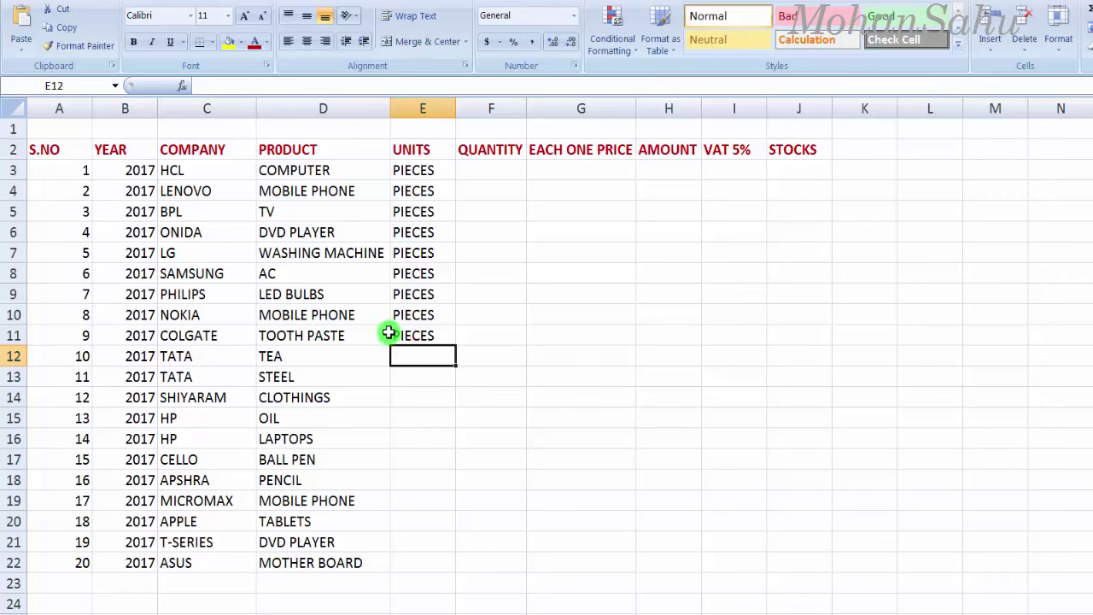
- Set units KG for tea and steel, METER for clothings, LITER for oil
text(K)
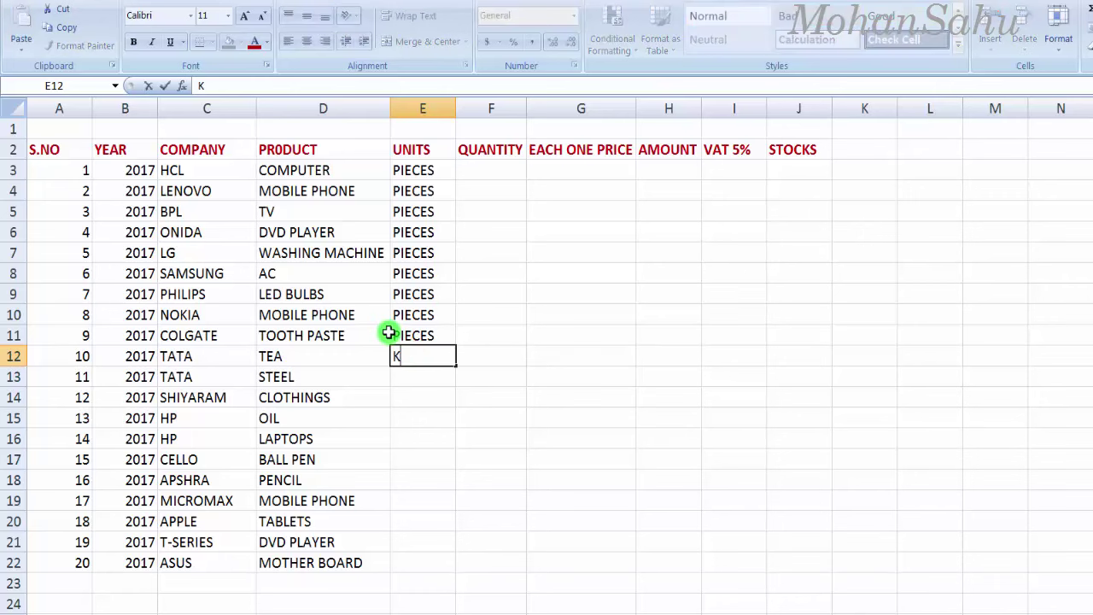
text(G)
key(Return)
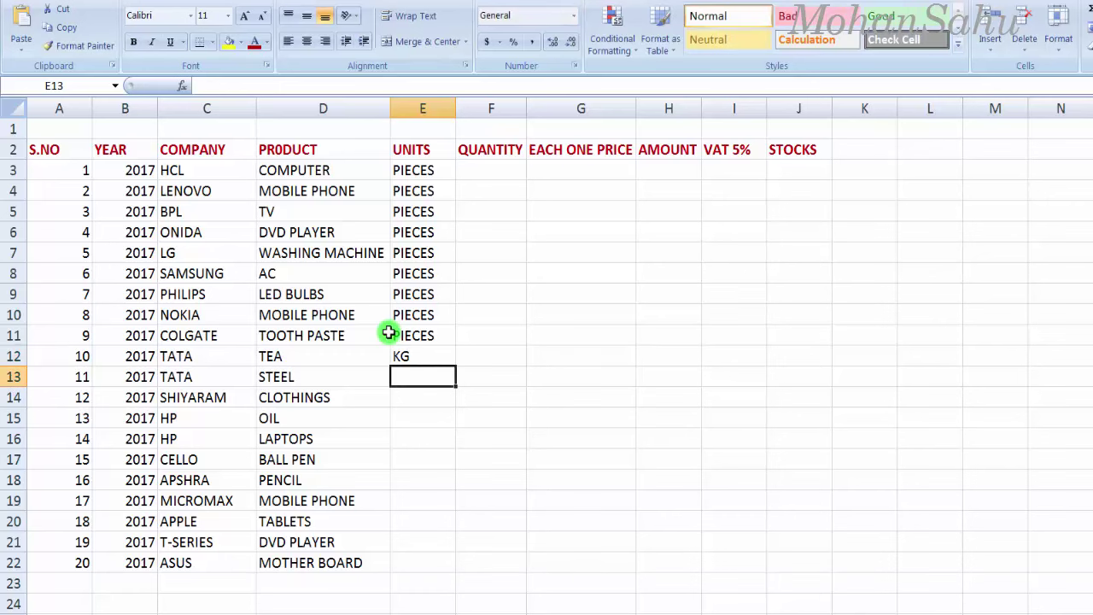
text(KG)
key(Return)
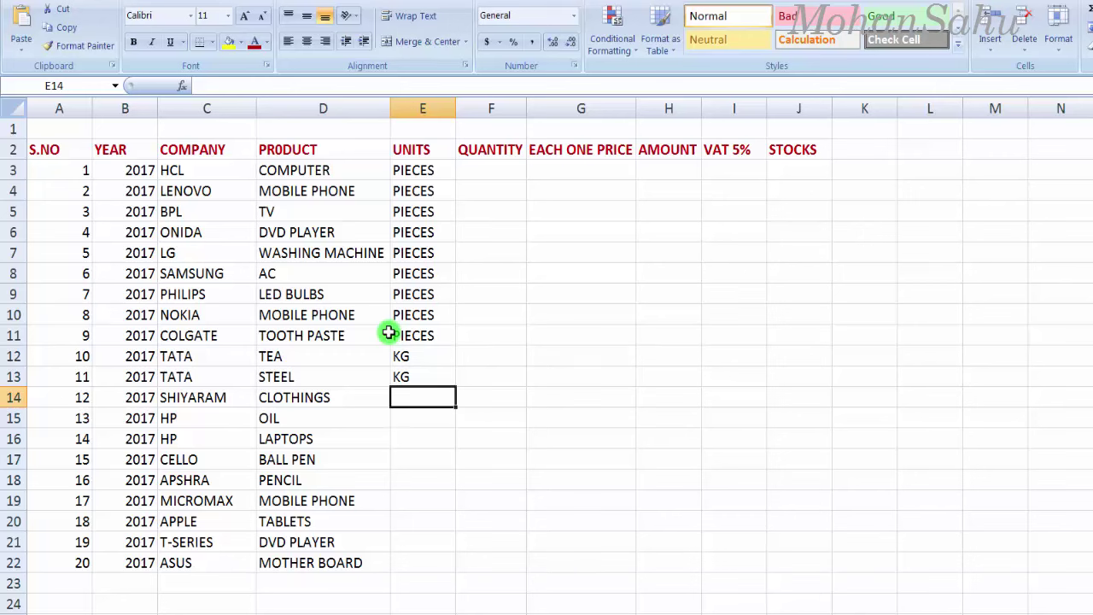
text(METER)
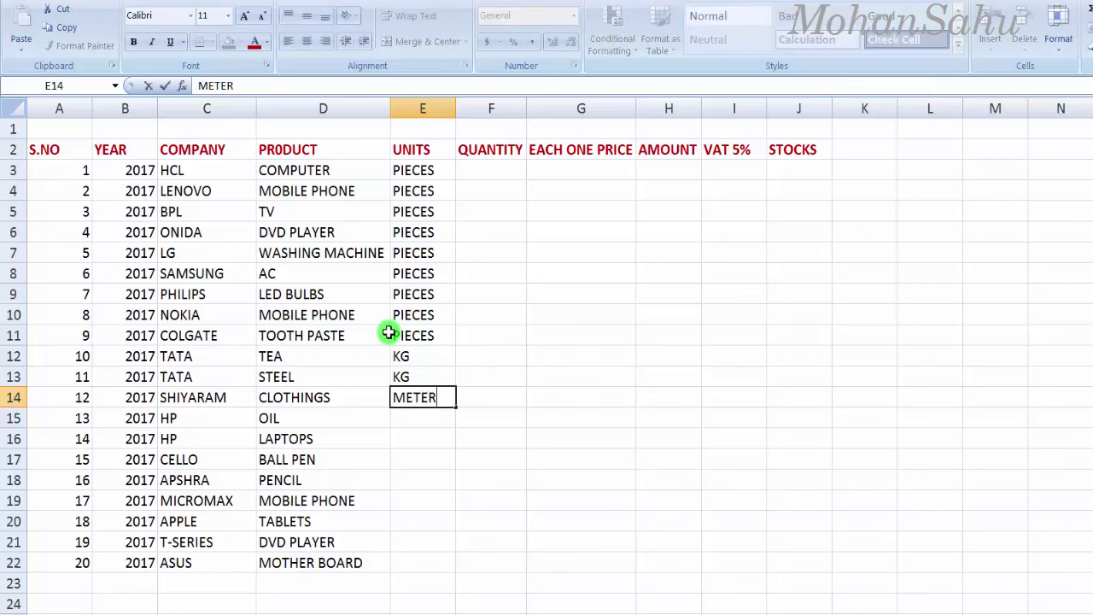
text(S)
key(BackSpace)
key(Return)
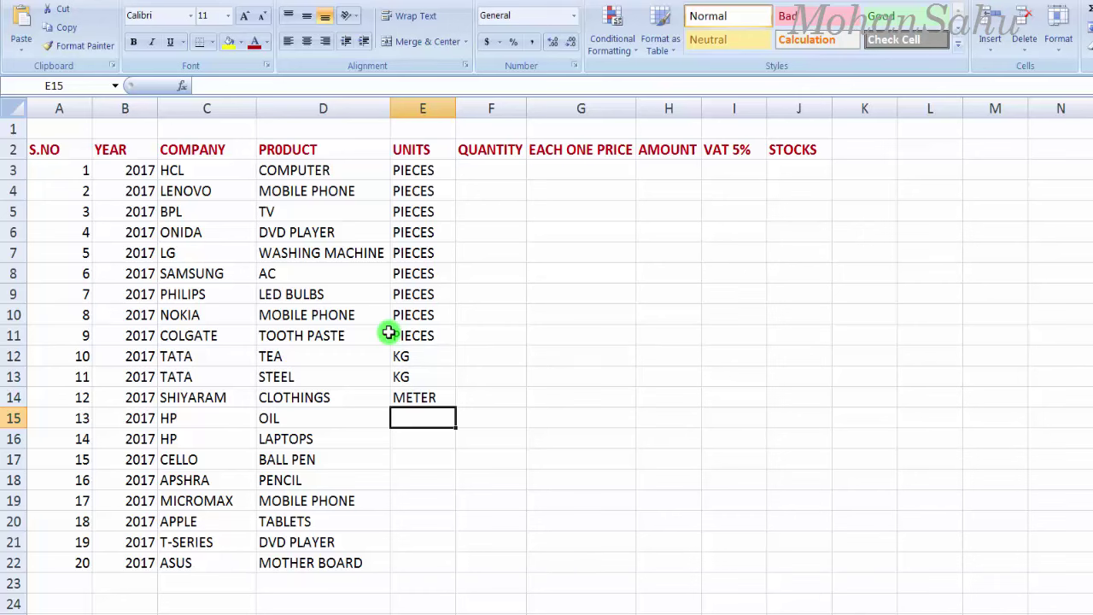
text(L)
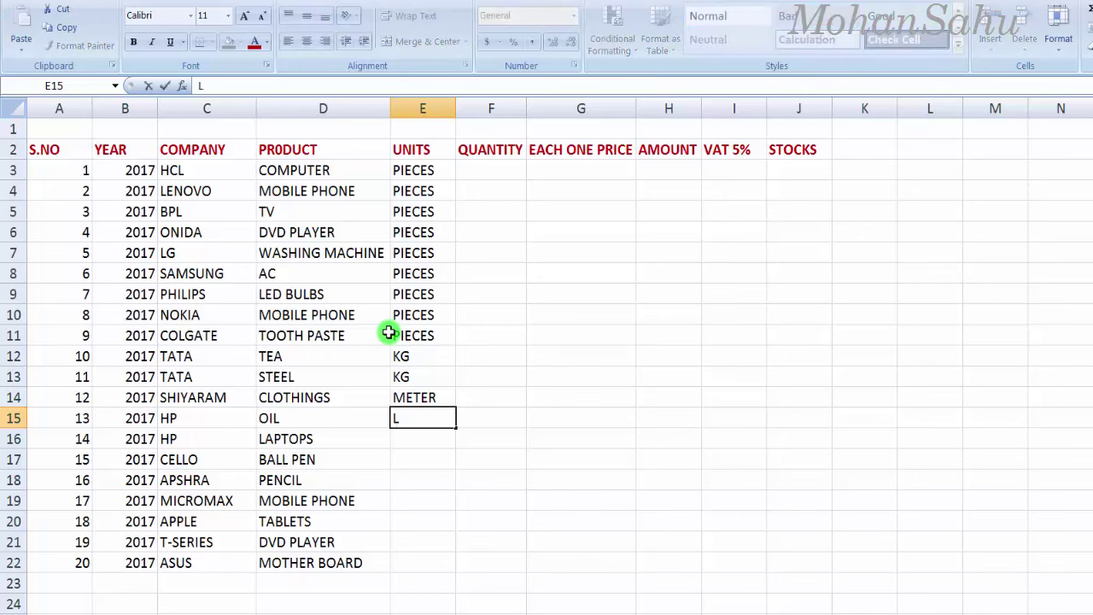
text(ITERS)
key(BackSpace)
key(Return)
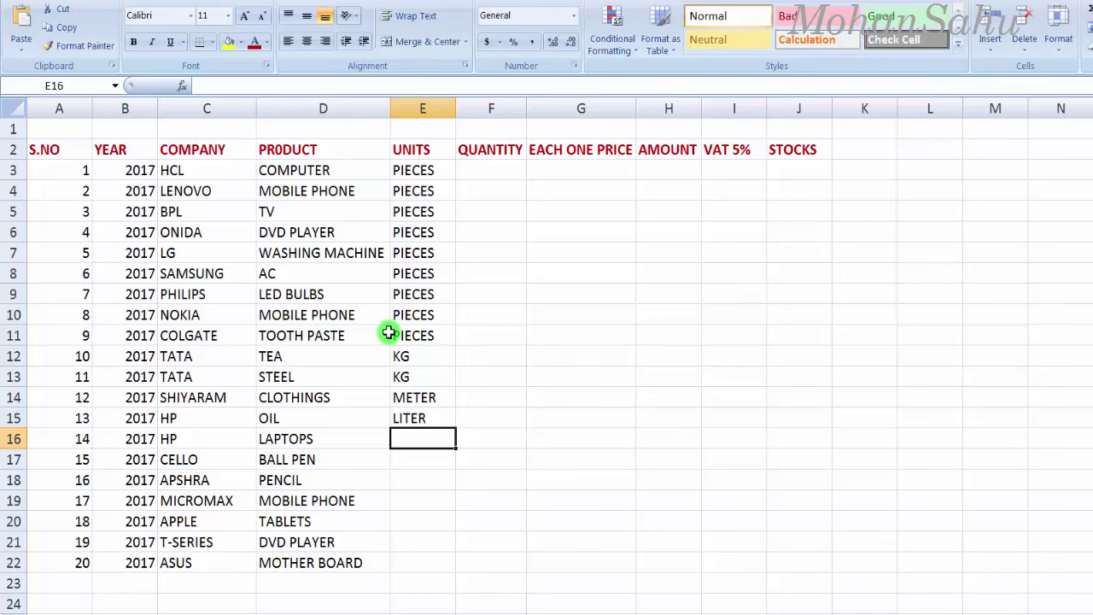
- Set PIECES as the unit for the remaining seven products, laptops through mother board
text(PI)
key(Return)
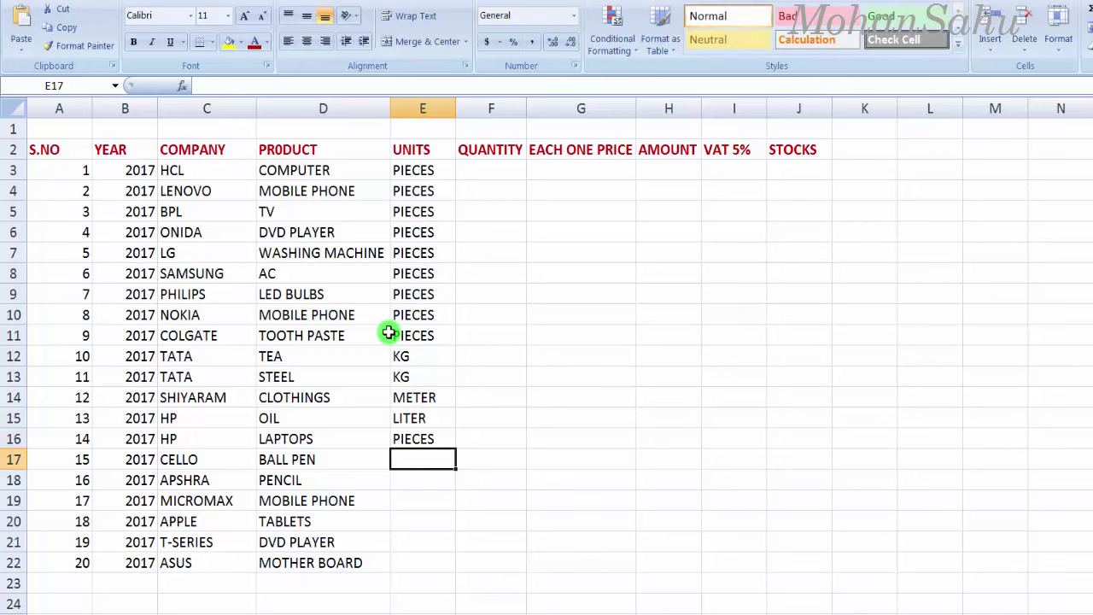
text(P)
key(Return)
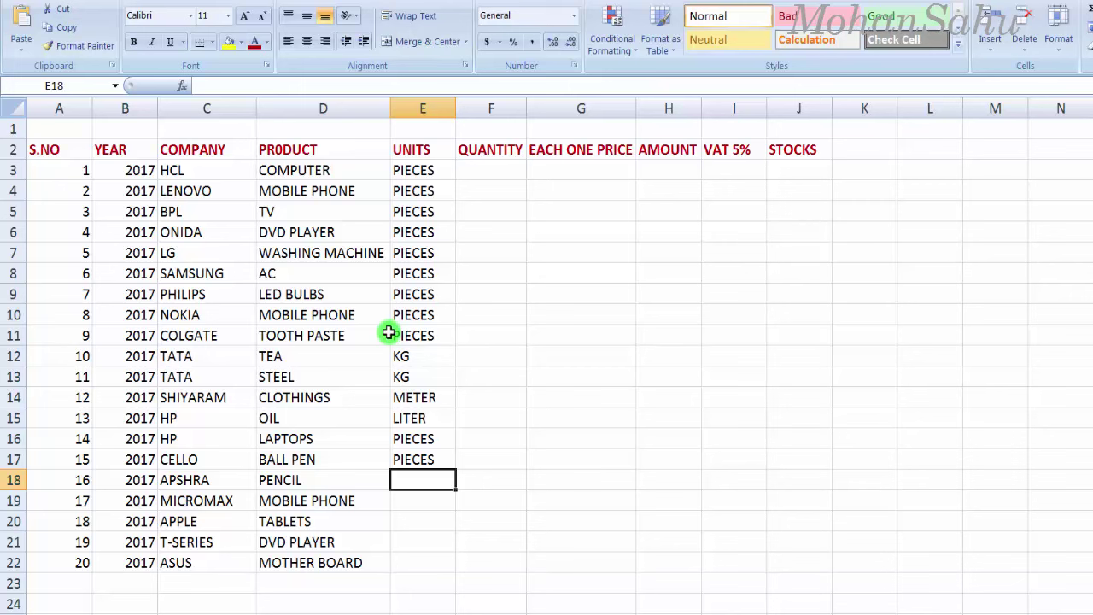
text(P)
key(Return)
text(P)
key(Return)
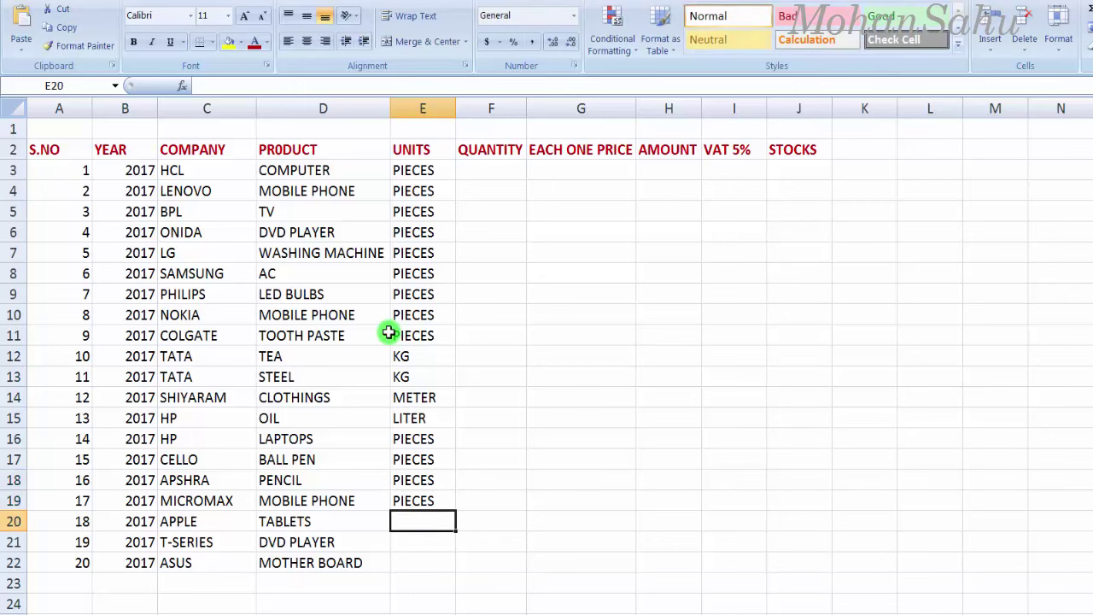
text(P)
key(Return)
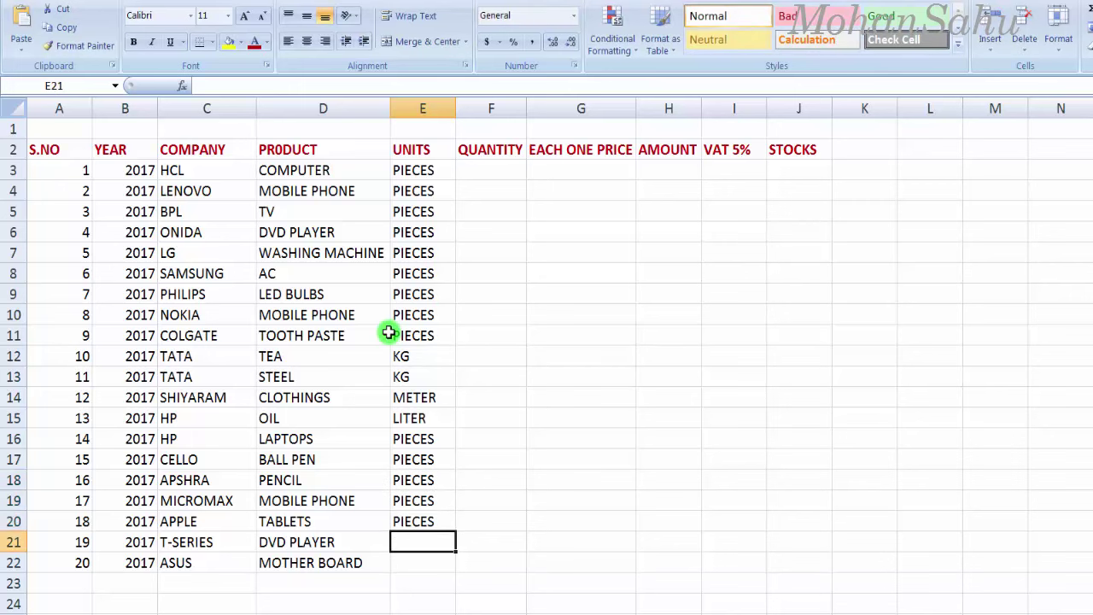
text(PIECES)
key(Return)
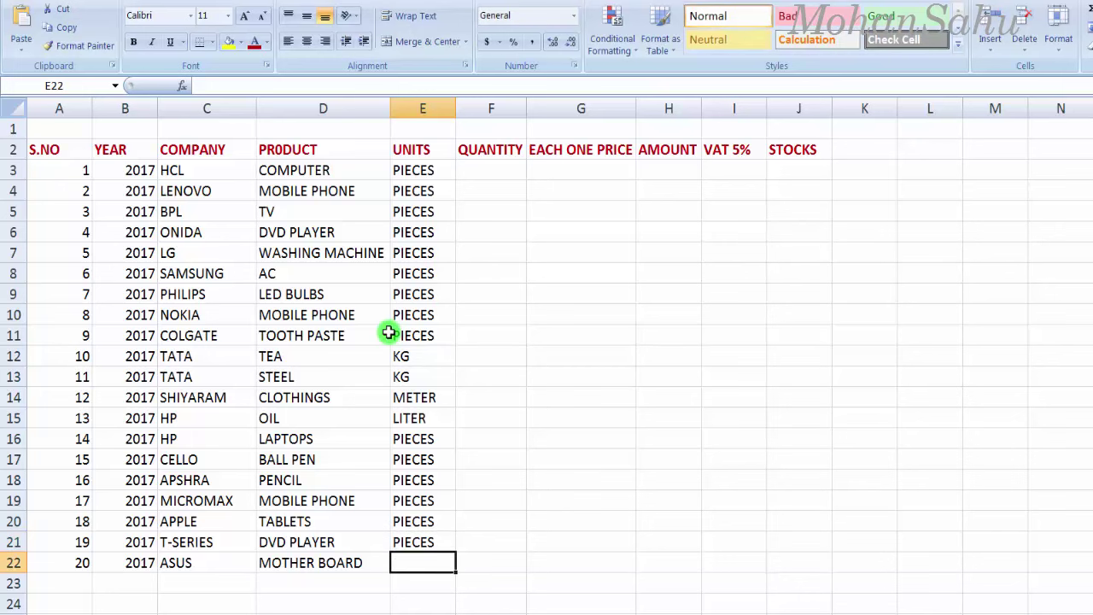
text(P)
key(Return)
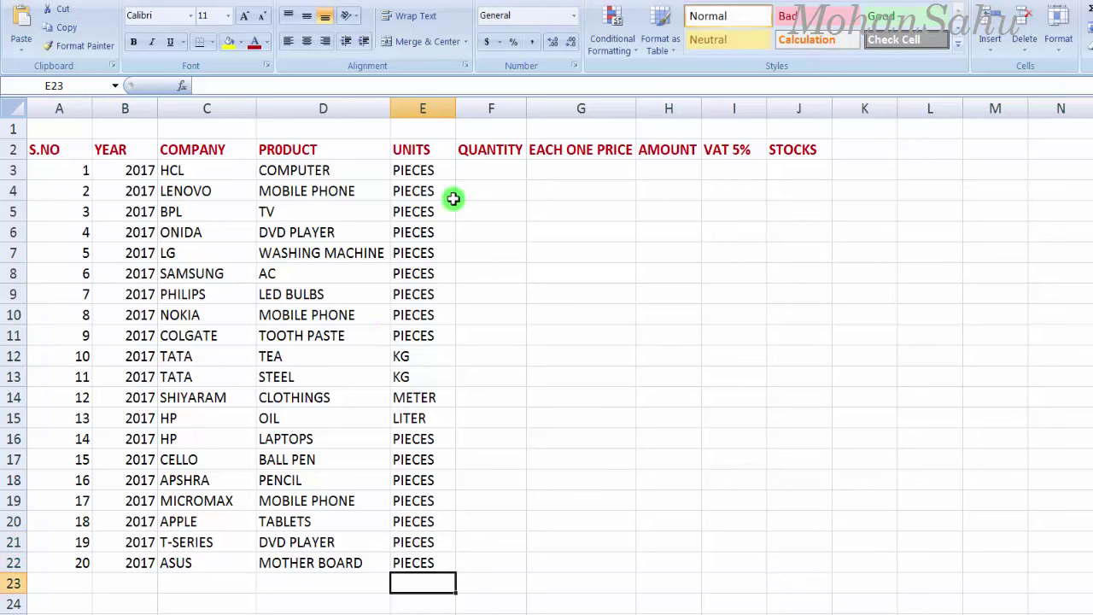
click(487, 169)
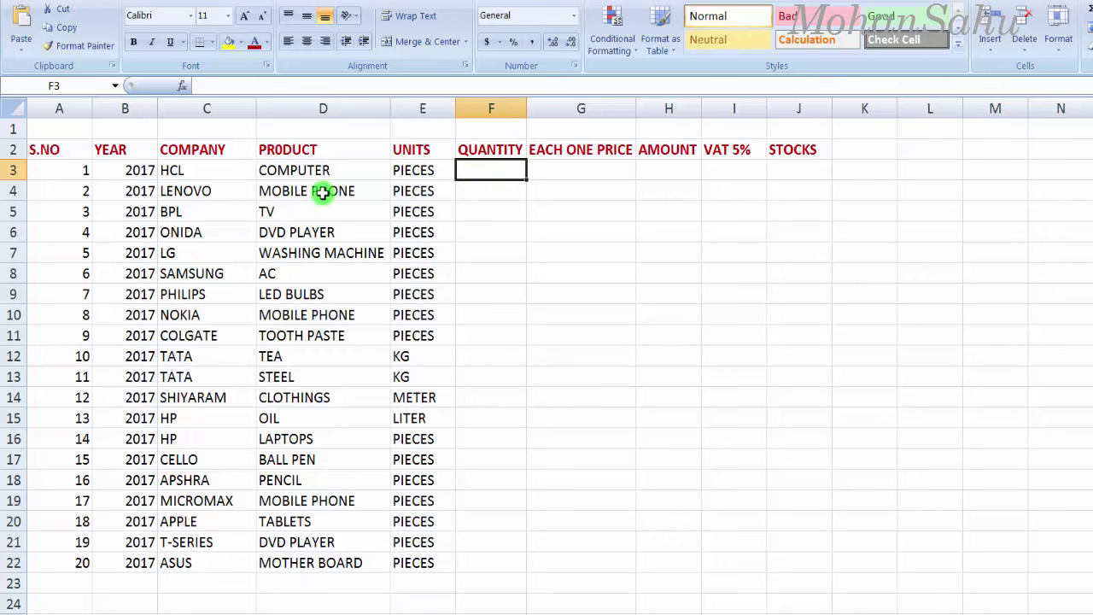
- Enter quantity 10 and each-one price 20000 for the HCL computer in row 3
click(220, 175)
click(292, 172)
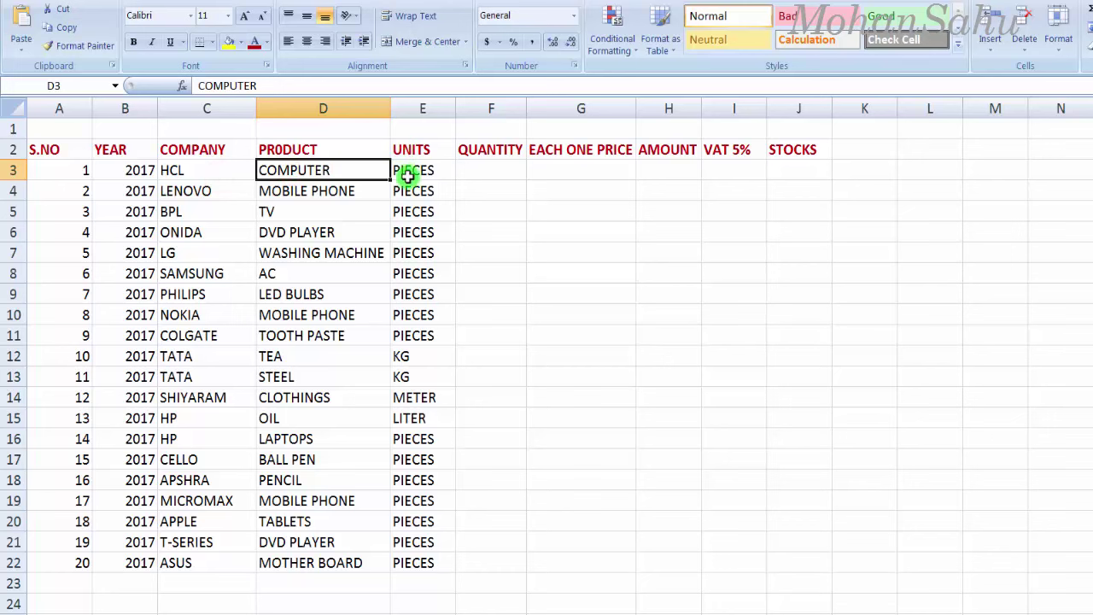
click(472, 169)
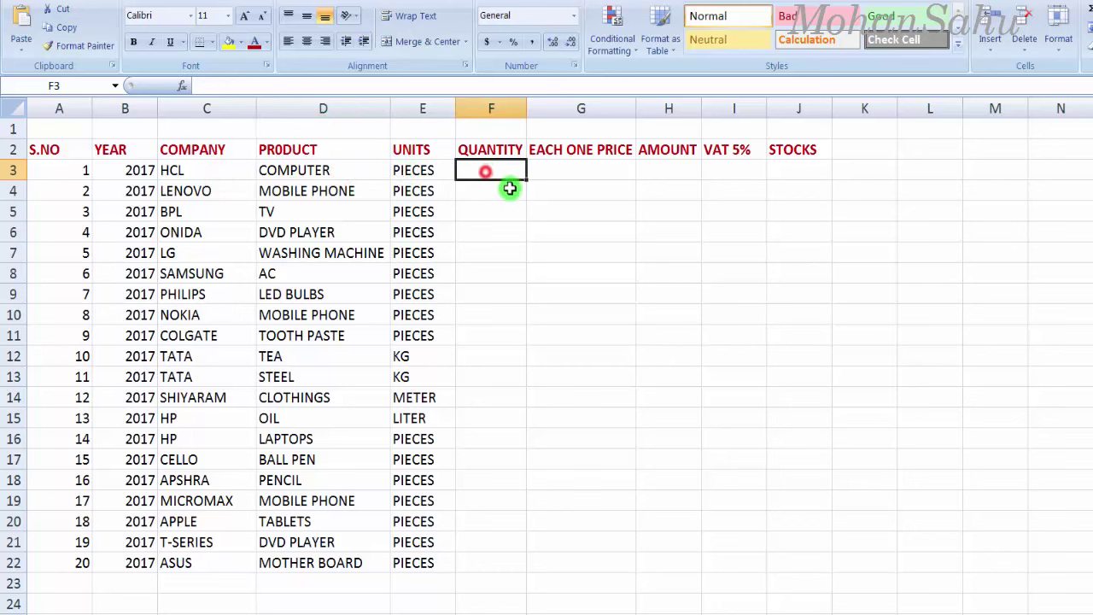
text(10)
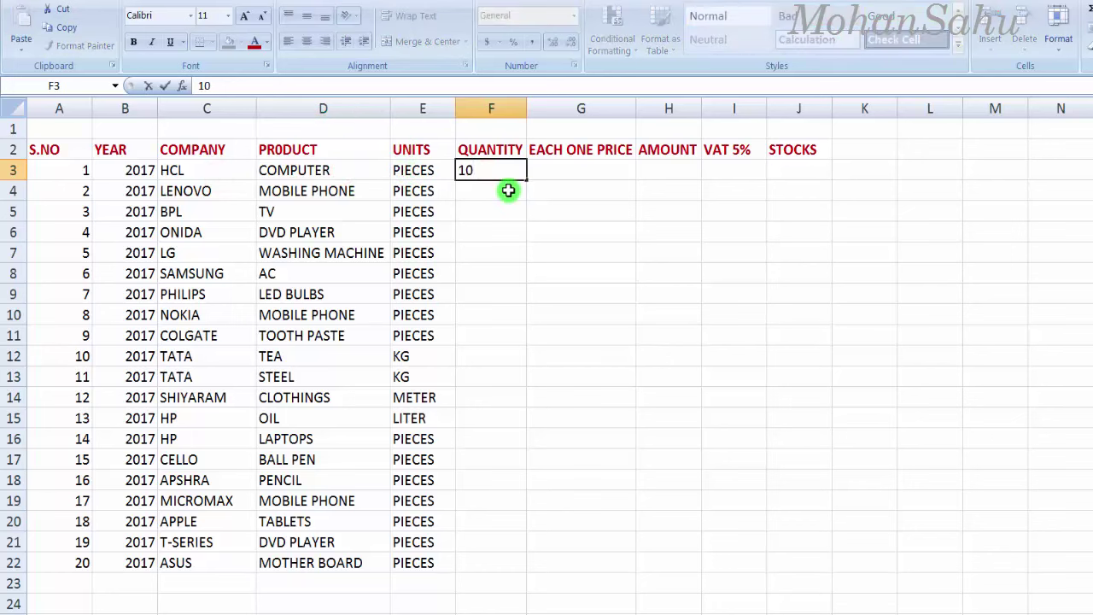
key(Tab)
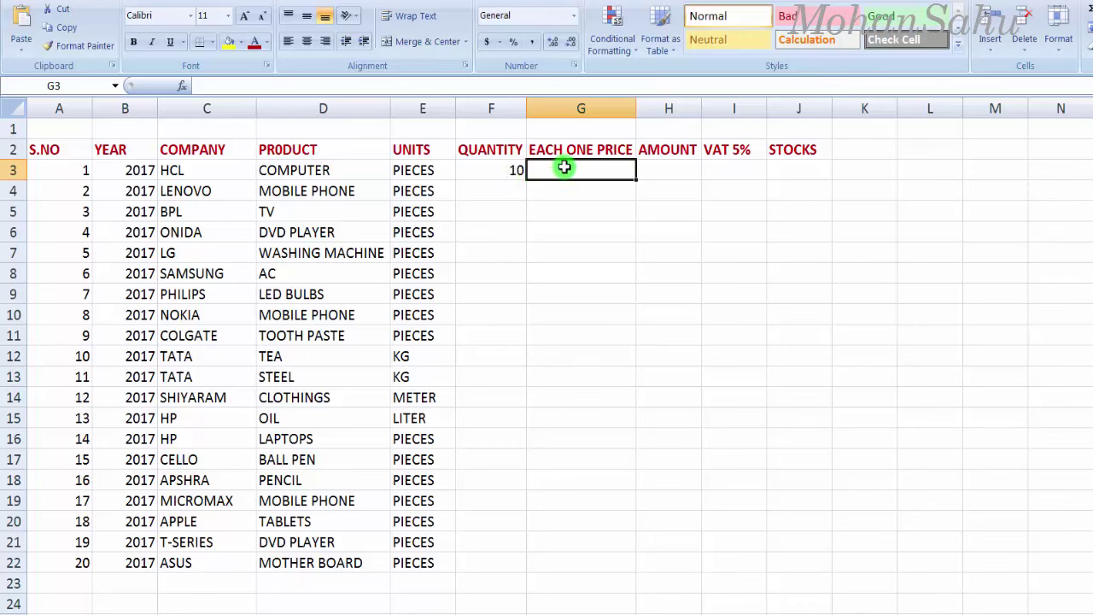
text(20000)
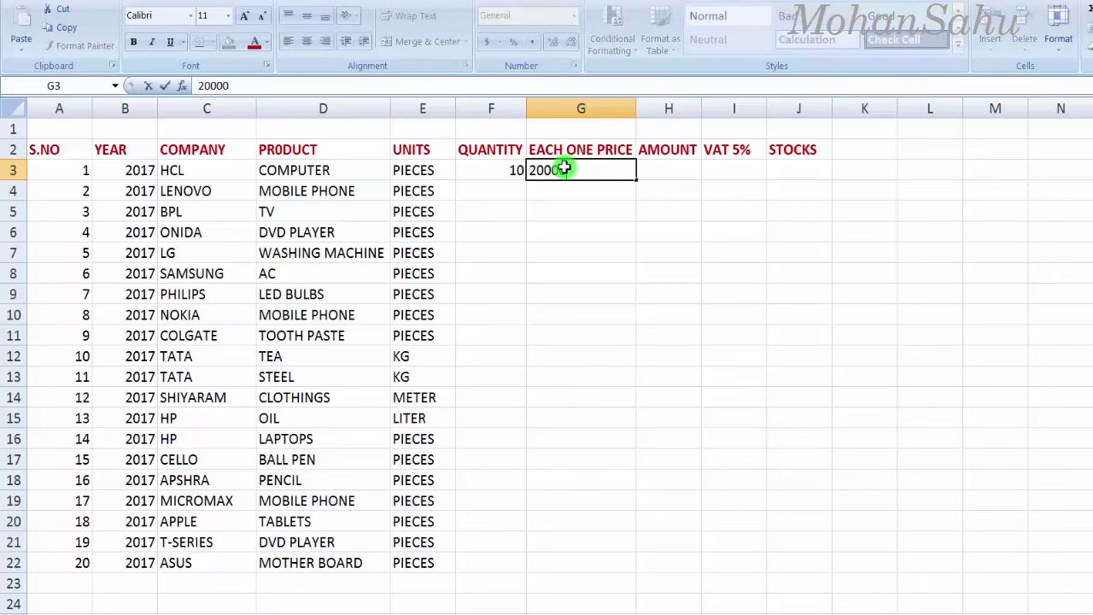
key(Tab)
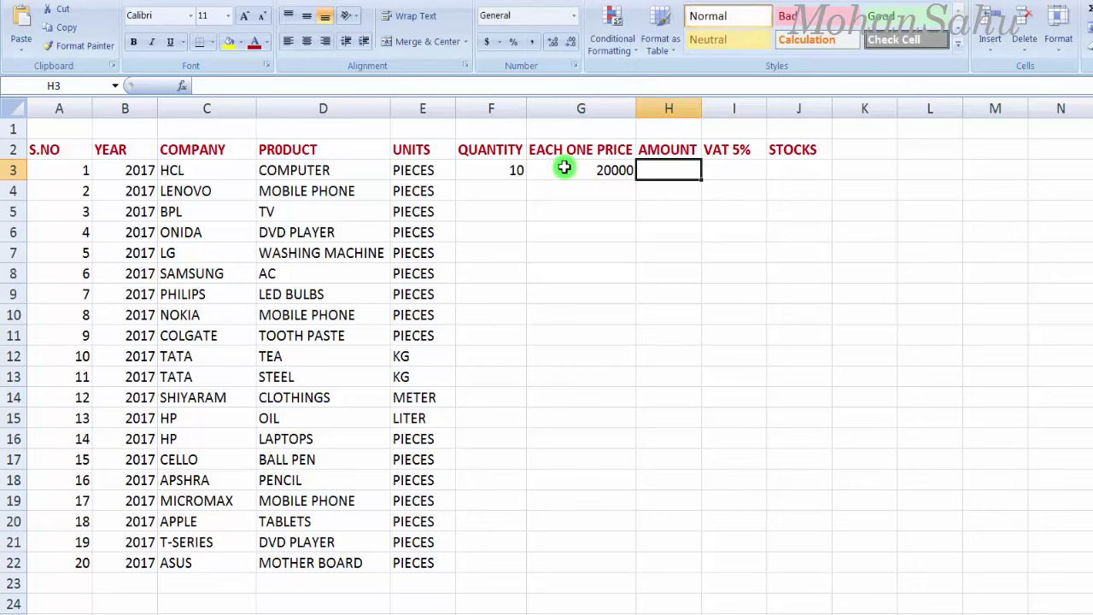
click(740, 170)
click(773, 169)
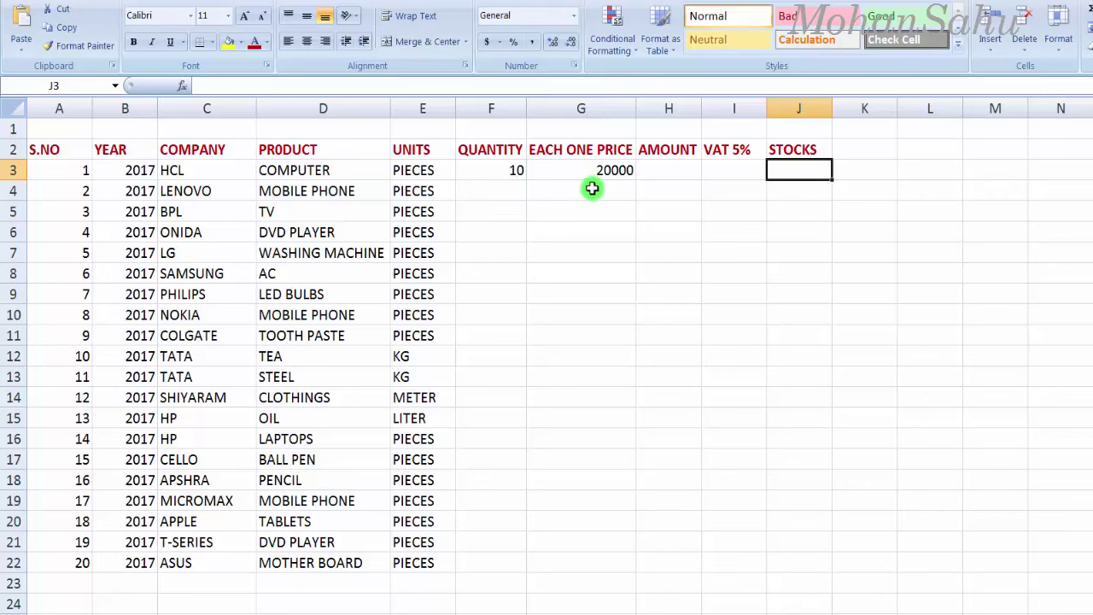
click(482, 192)
click(580, 196)
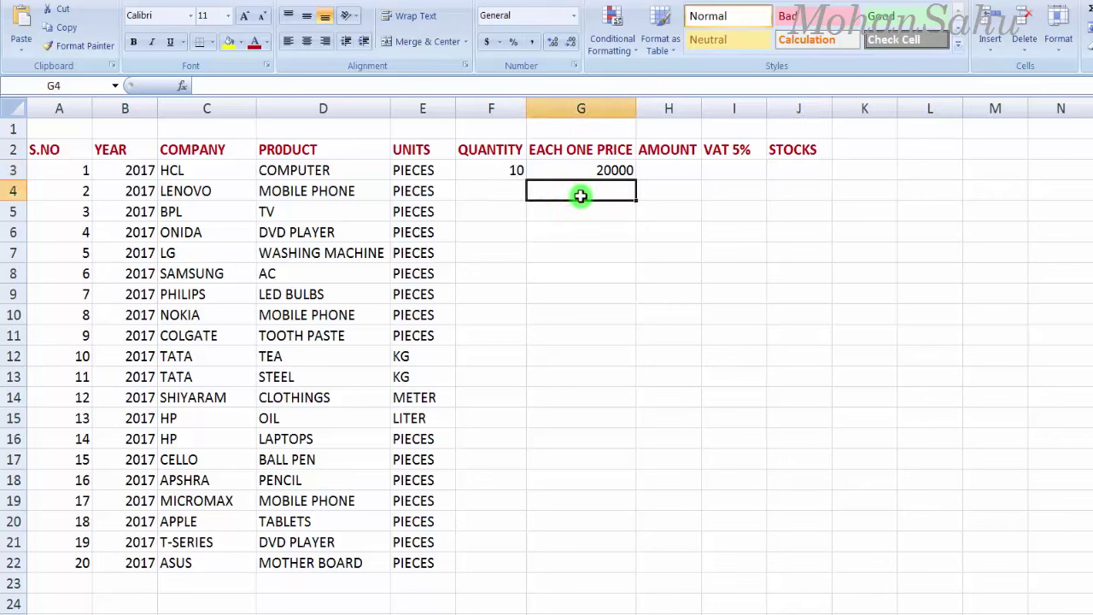
- Enter quantities 20, 10, 15, 10, 5, 10, 10 and 50 from F4 down the QUANTITY column
click(488, 194)
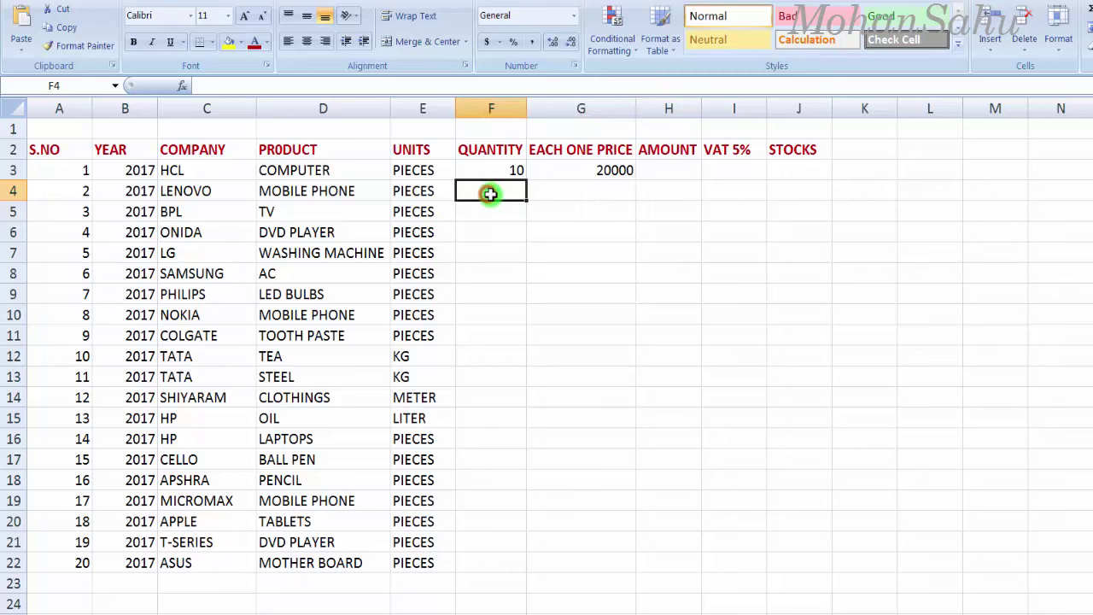
text(20)
key(Return)
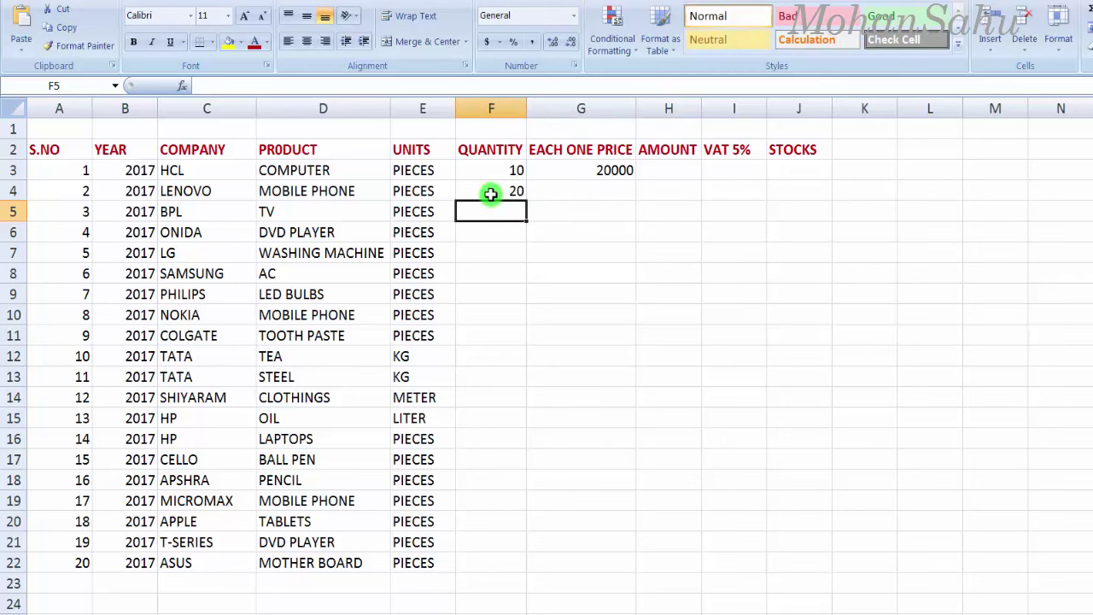
text(10 15 10 5)
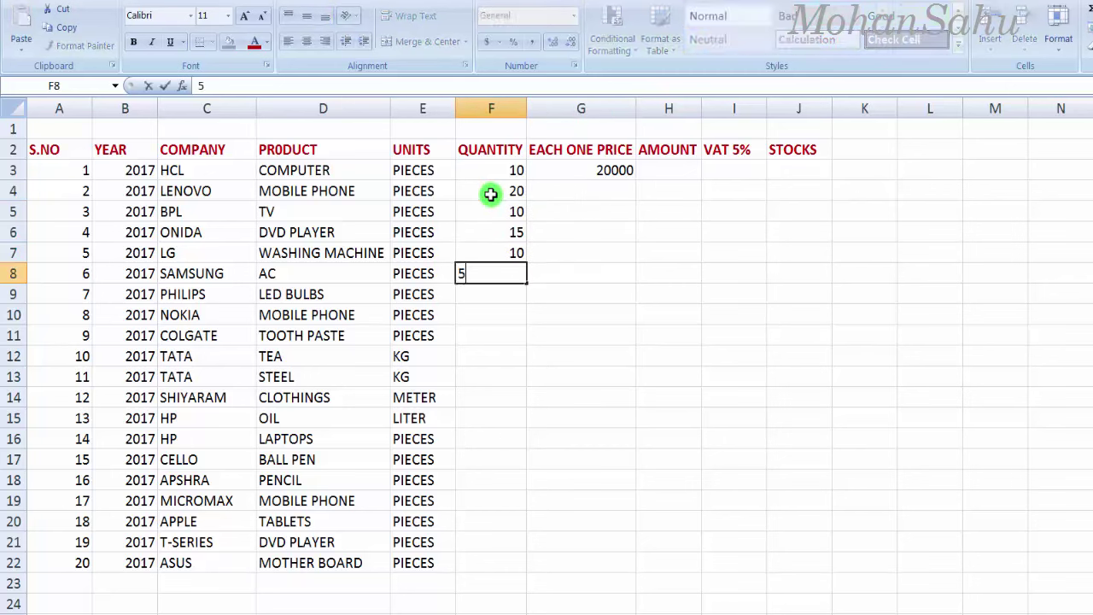
text( 10 10)
key(Return)
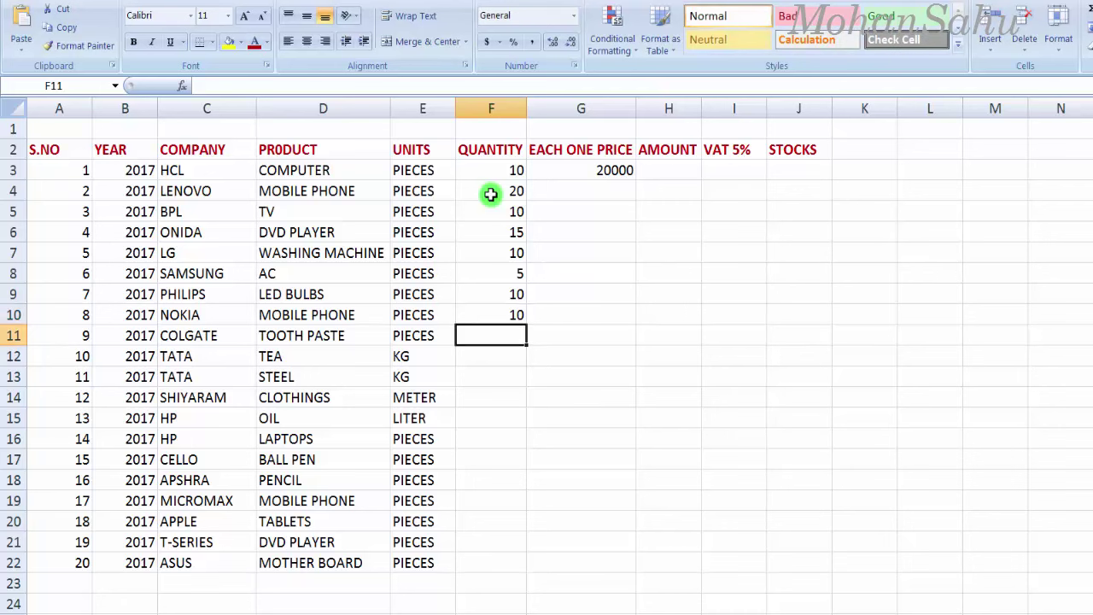
text(50)
key(Return)
- Continue the quantities with 15, 45, 14, 14, 51, 84, 100, 150 and 20
text(20 154)
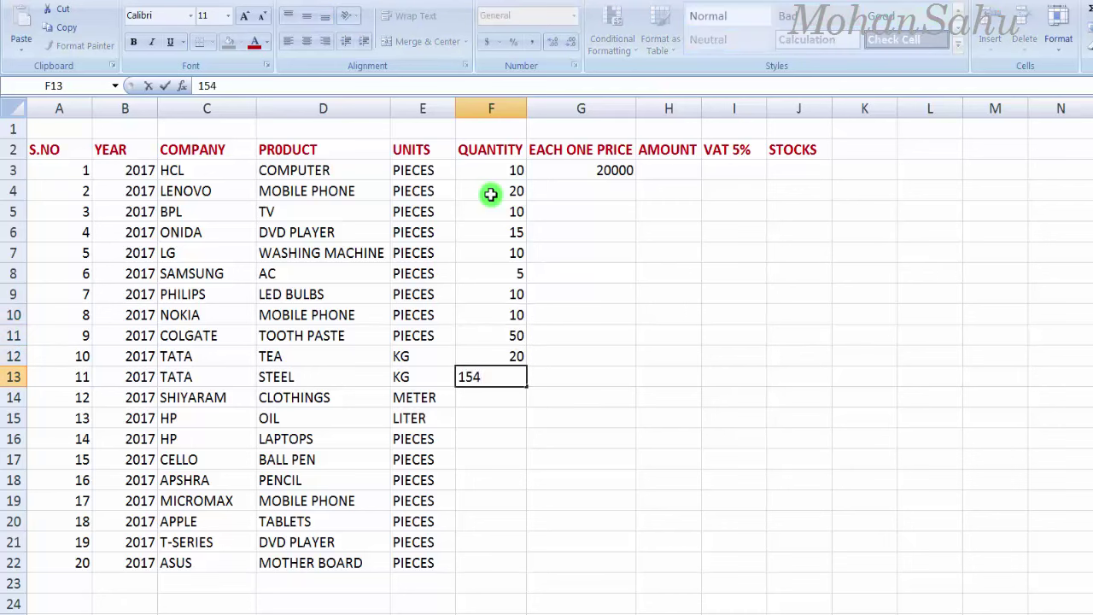
key(BackSpace)
text(45 14 14 51 84)
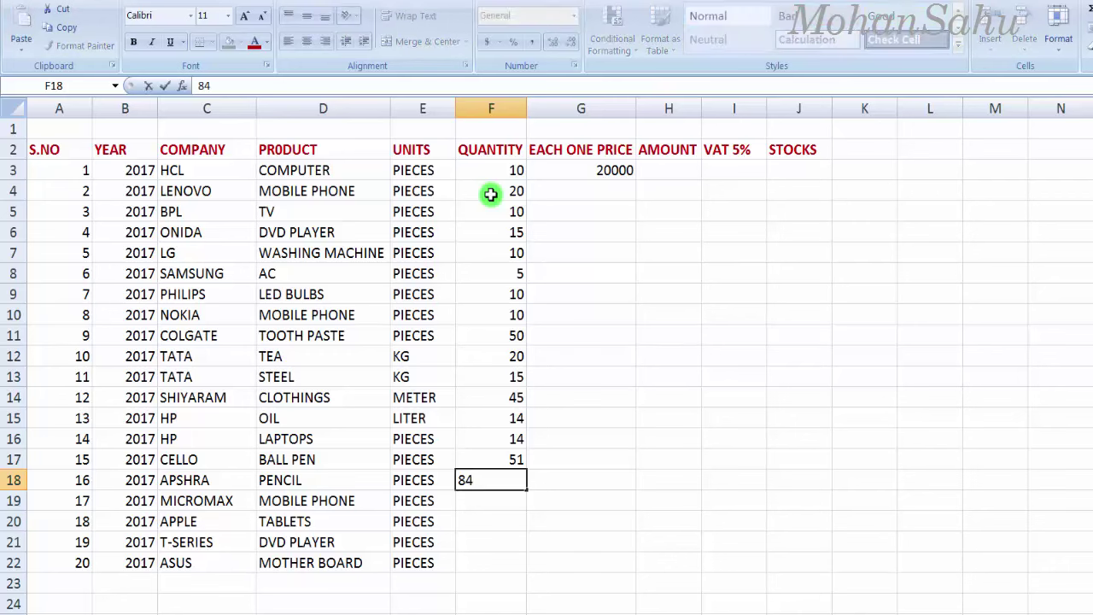
text( 100 150)
key(Return)
text(20)
key(Return)
- Finish the ASUS quantity at 50 and move to G4 for the prices
text(50)
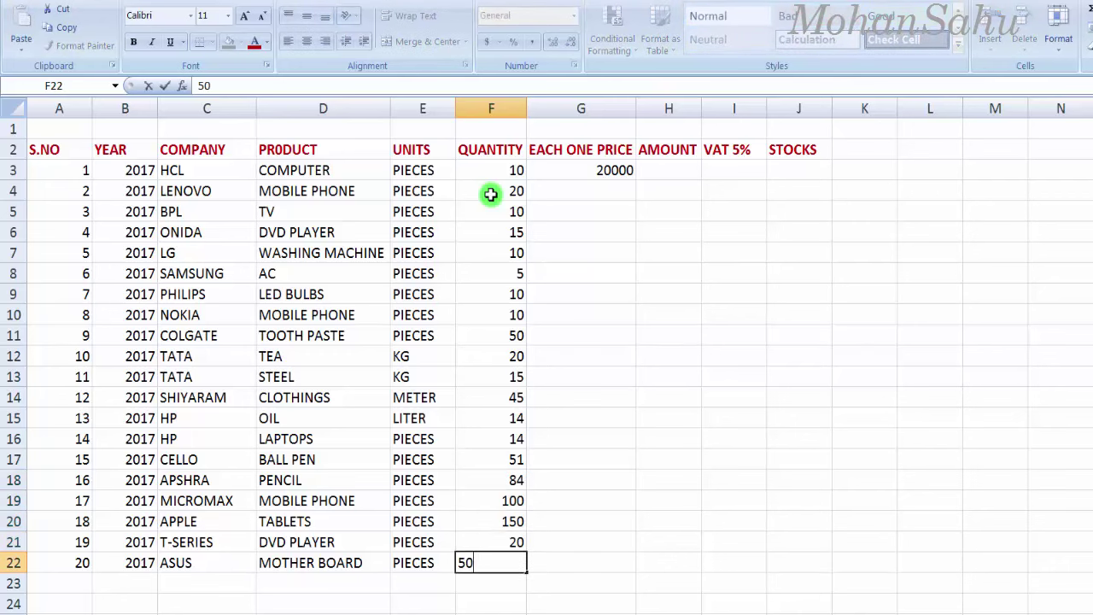
key(Tab)
key(Up)
key(Up)
key(Up)
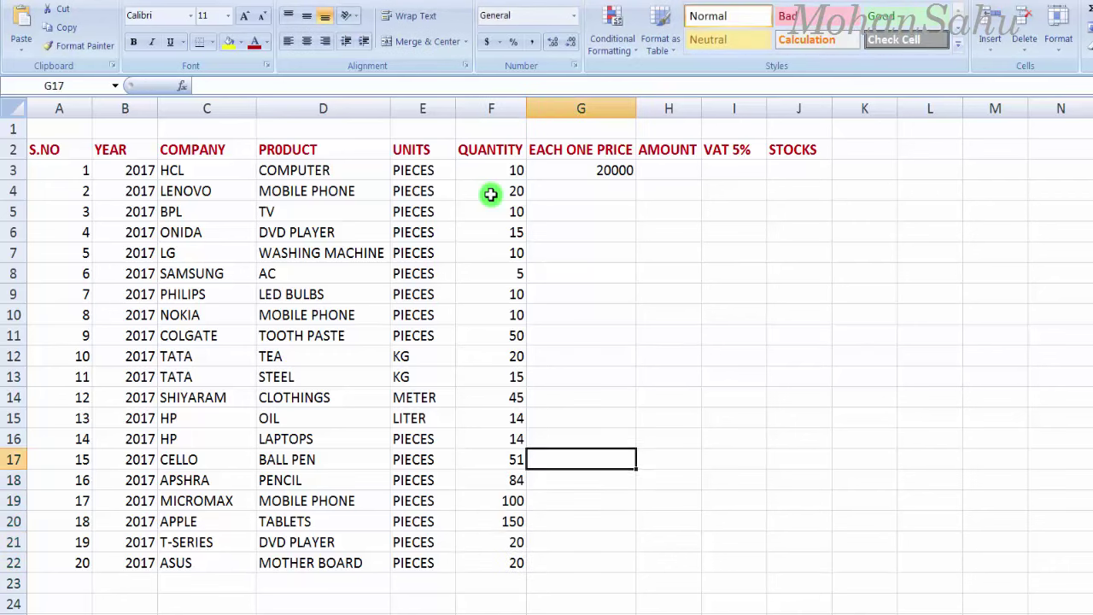
key(Up)
key(Up)
key(Up)
key(Down)
- Enter unit prices 16000, 23000, 6000, 17000, 40000 and 250 from G4 down
text(16000)
key(Return)
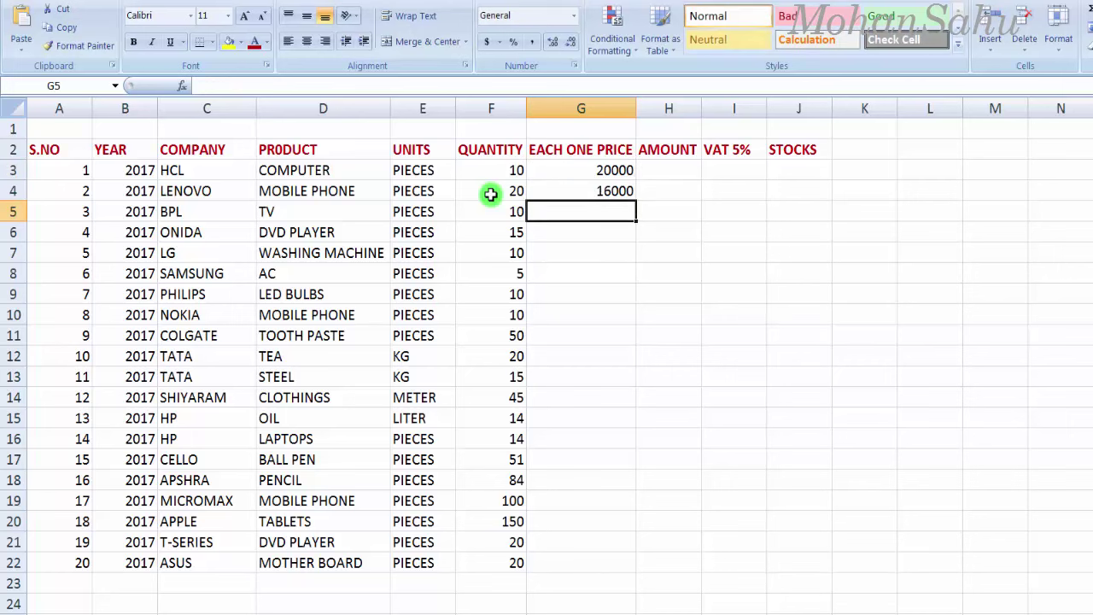
text(23000)
key(Return)
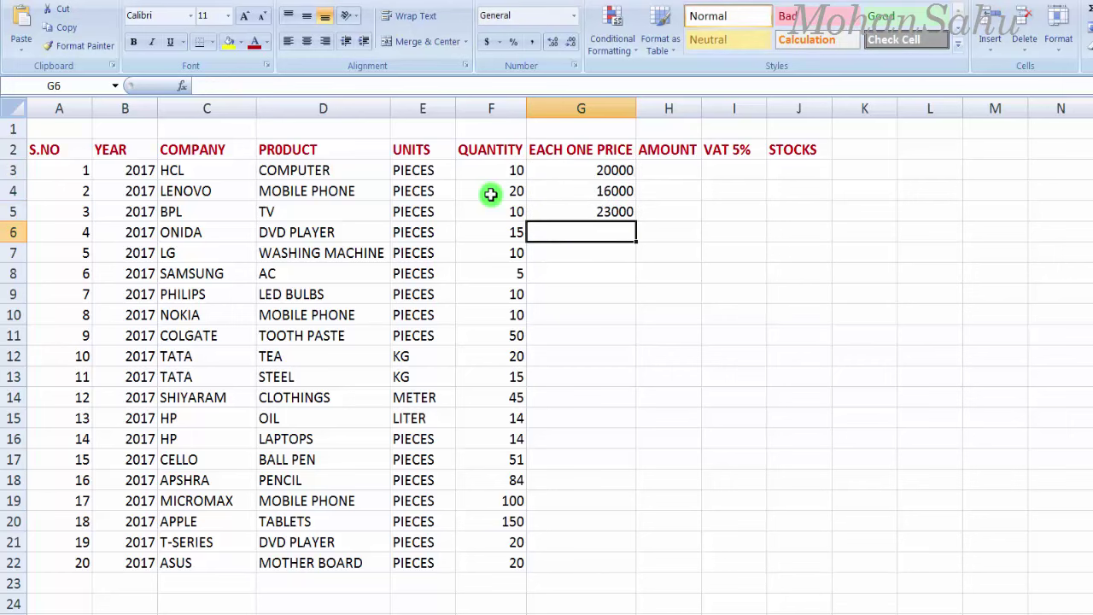
text(6000)
key(Return)
text(17000)
key(Return)
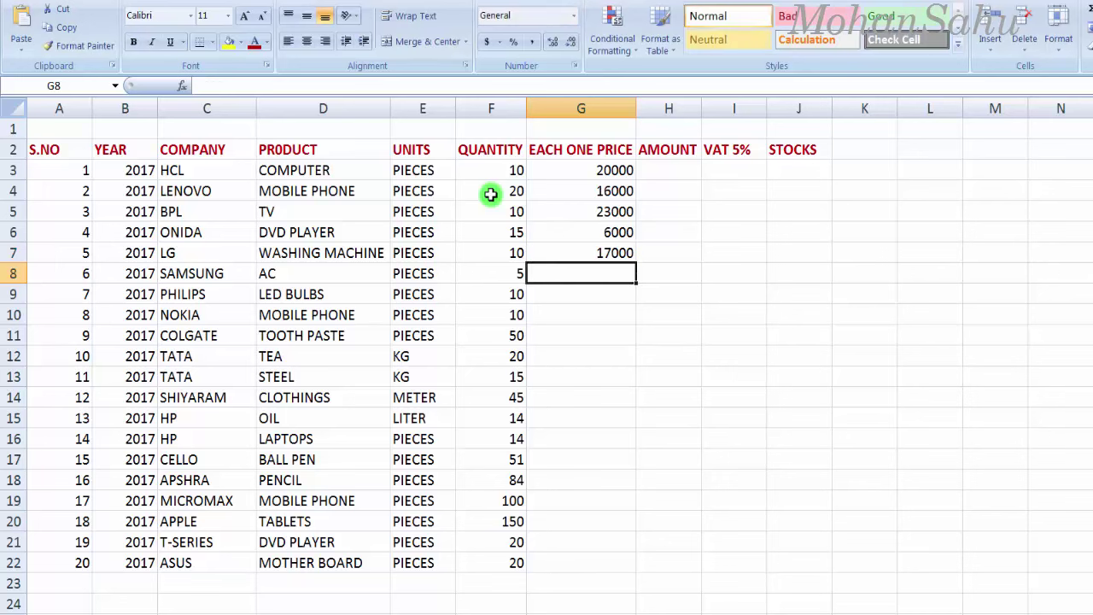
text(40000)
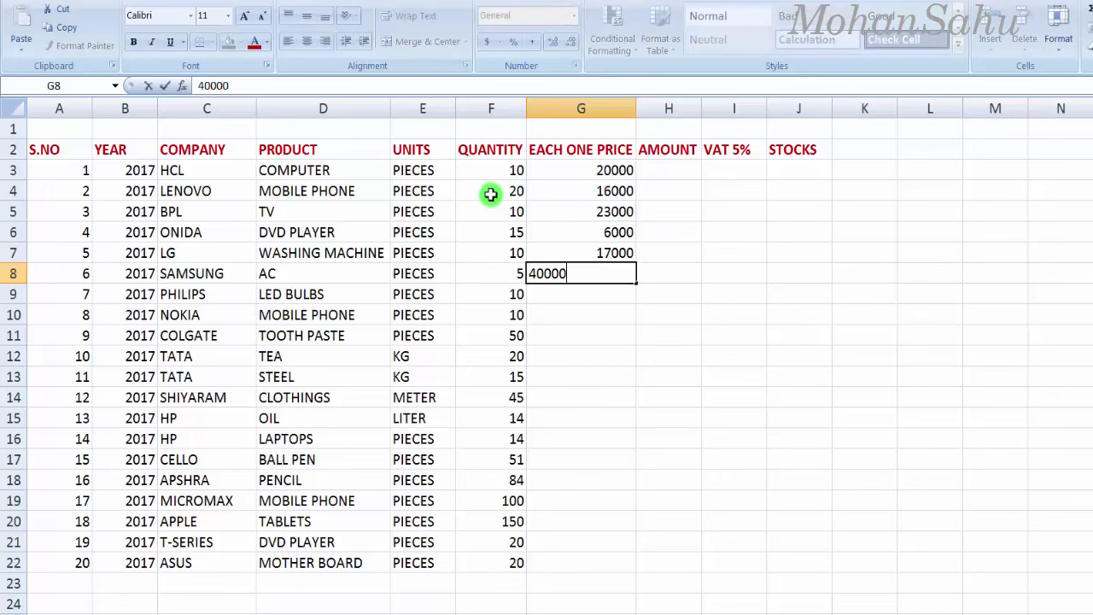
key(Return)
text(250)
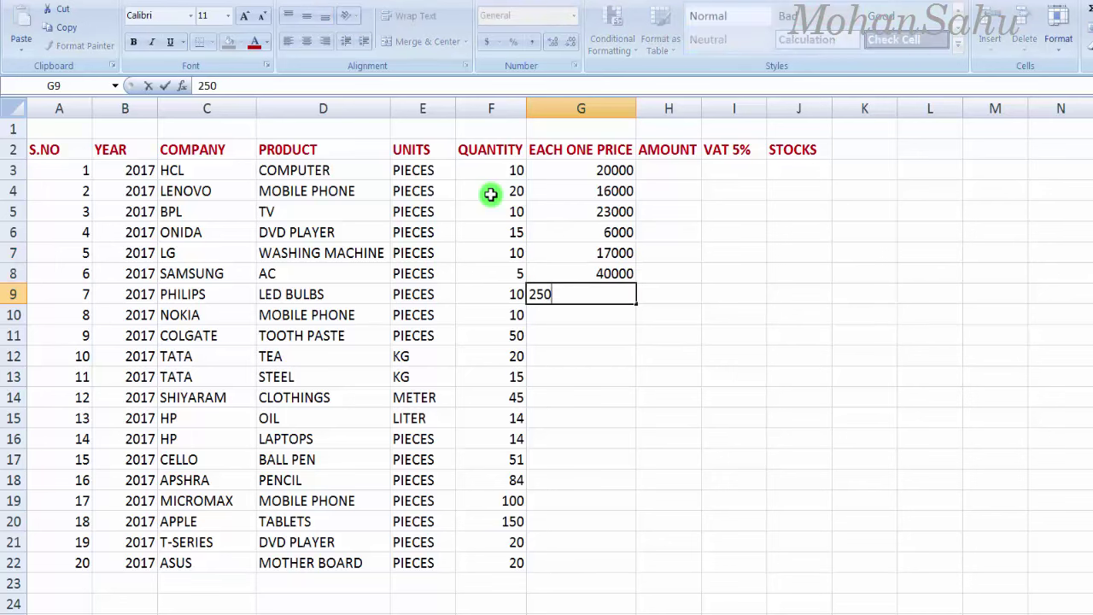
key(Return)
- Continue the prices with 95000, 25, 80, 900, 1500 and 80
text(95000)
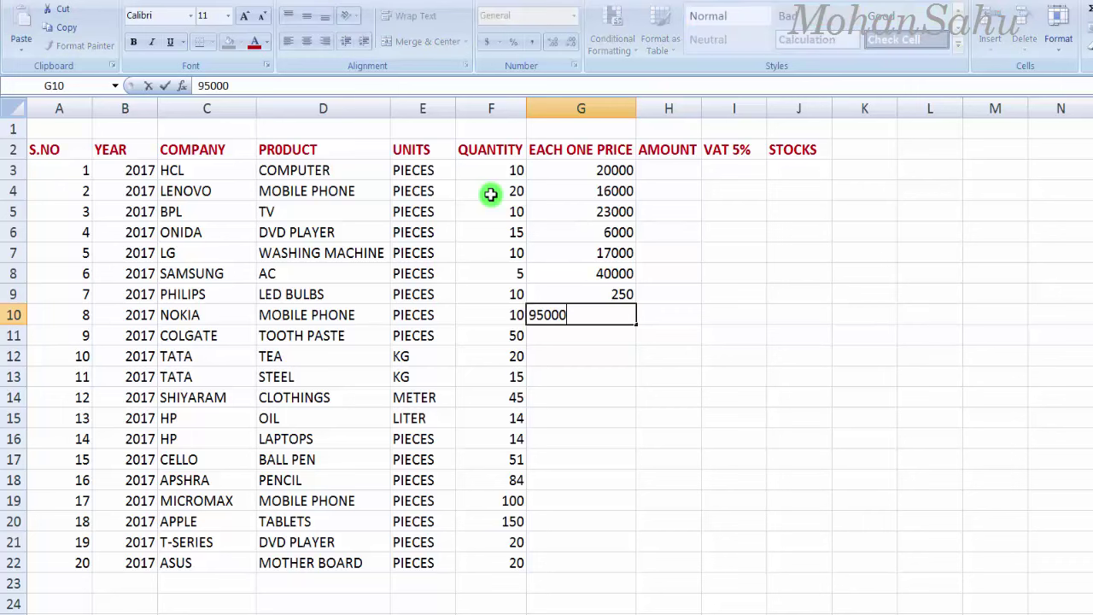
key(Return)
text(25)
key(Return)
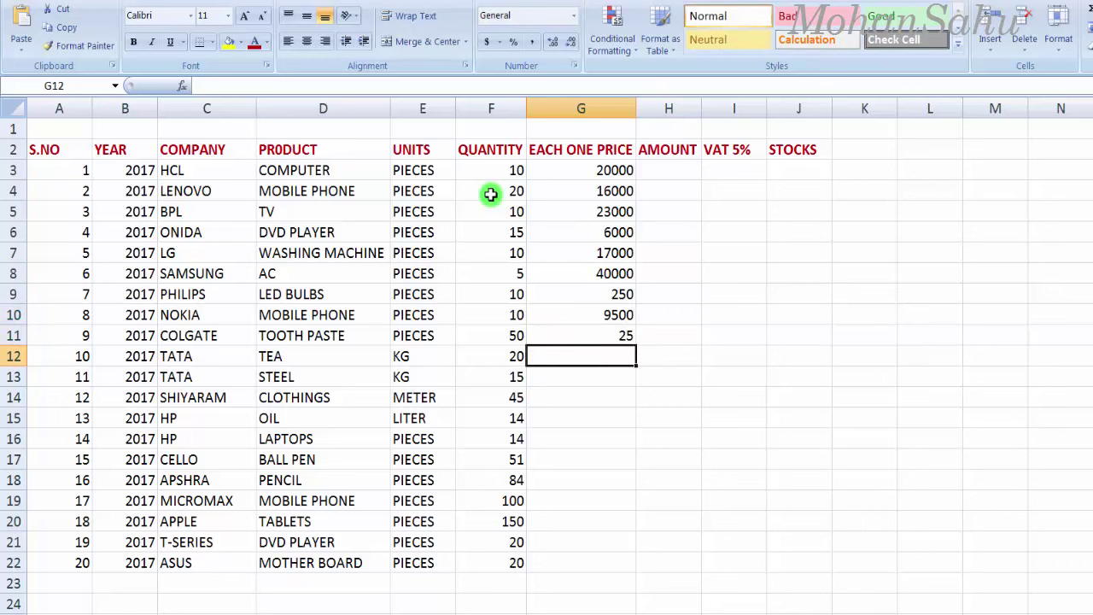
text(80)
key(Return)
text(900)
key(Return)
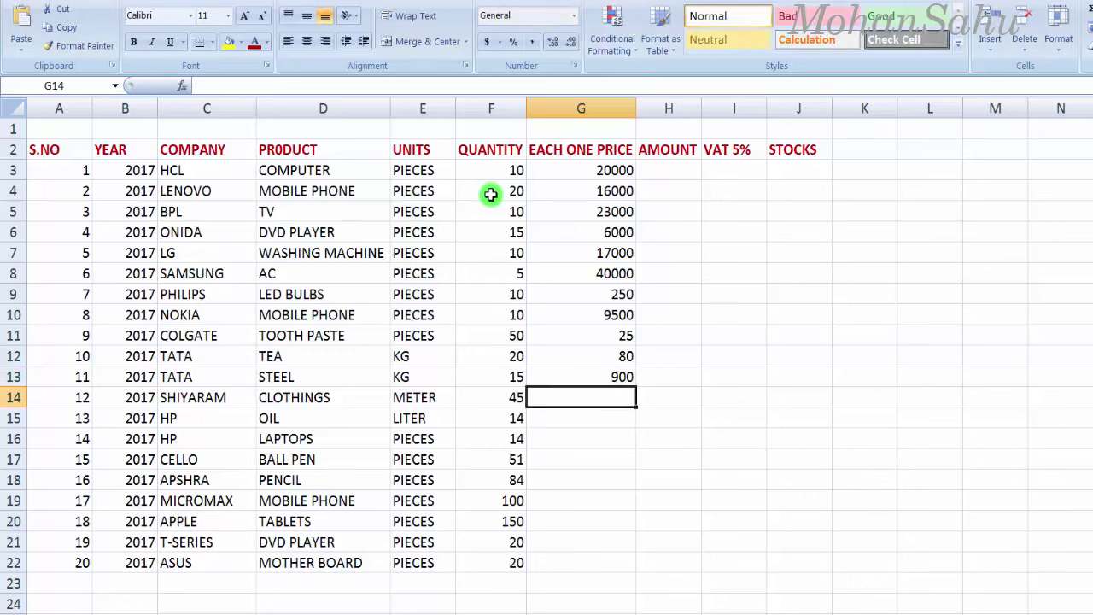
text(1500)
key(Return)
text(80)
key(Return)
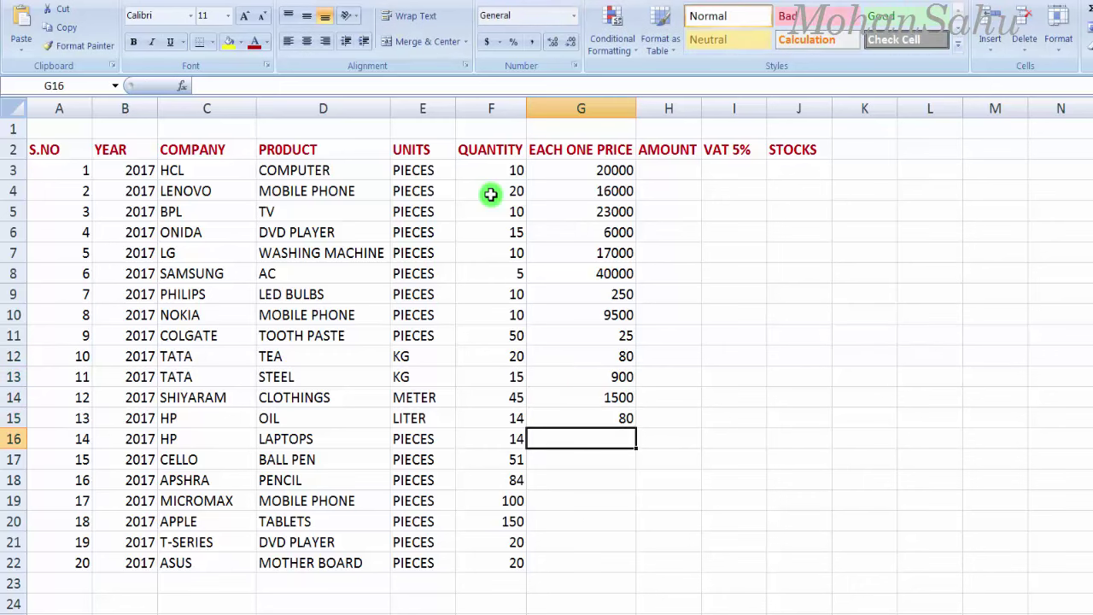
- Finish the prices with 25000, 10, 15, 15000, 9999 and 2500
text(25000)
key(Return)
text(10)
key(Return)
text(15)
key(Return)
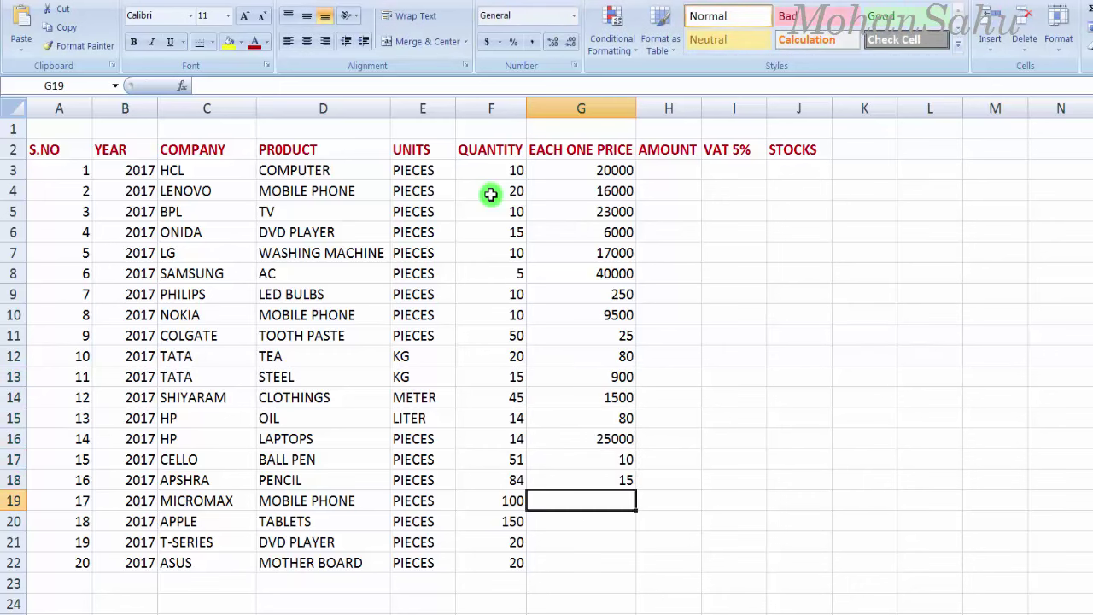
text(15000)
key(Return)
text(9999)
key(Return)
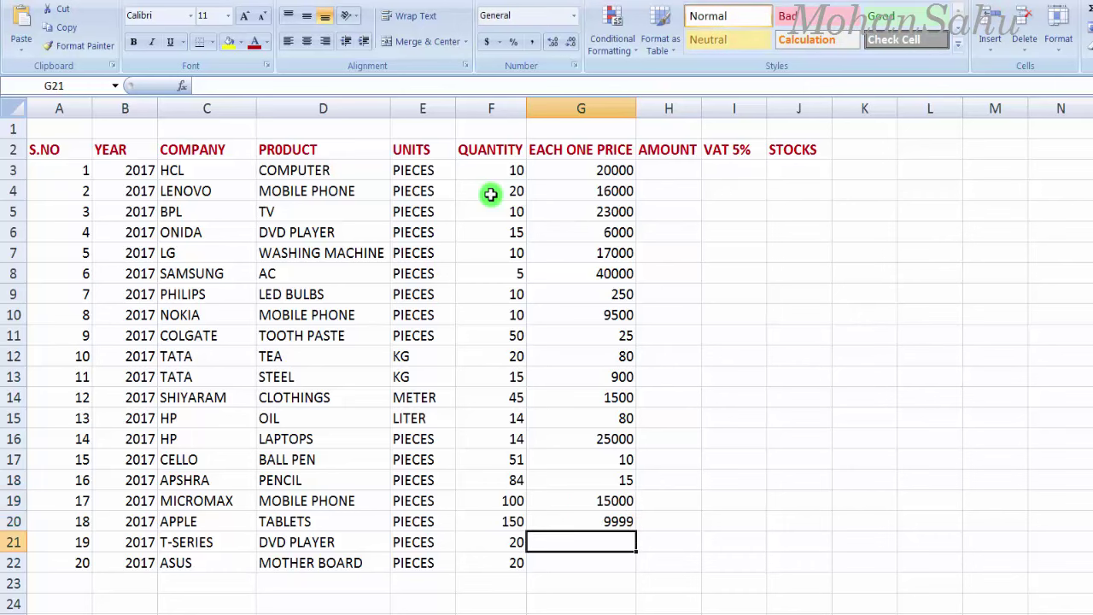
text(2500)
key(Return)
text(2000)
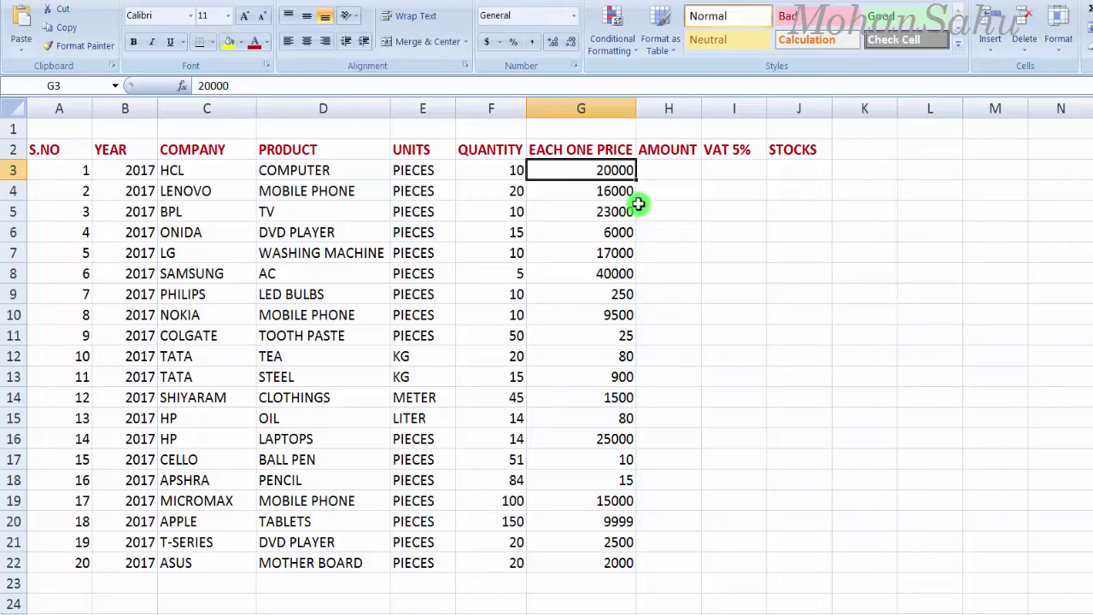
- Enter =F3*G3 in H3 to get the computer's amount of 200000
click(654, 169)
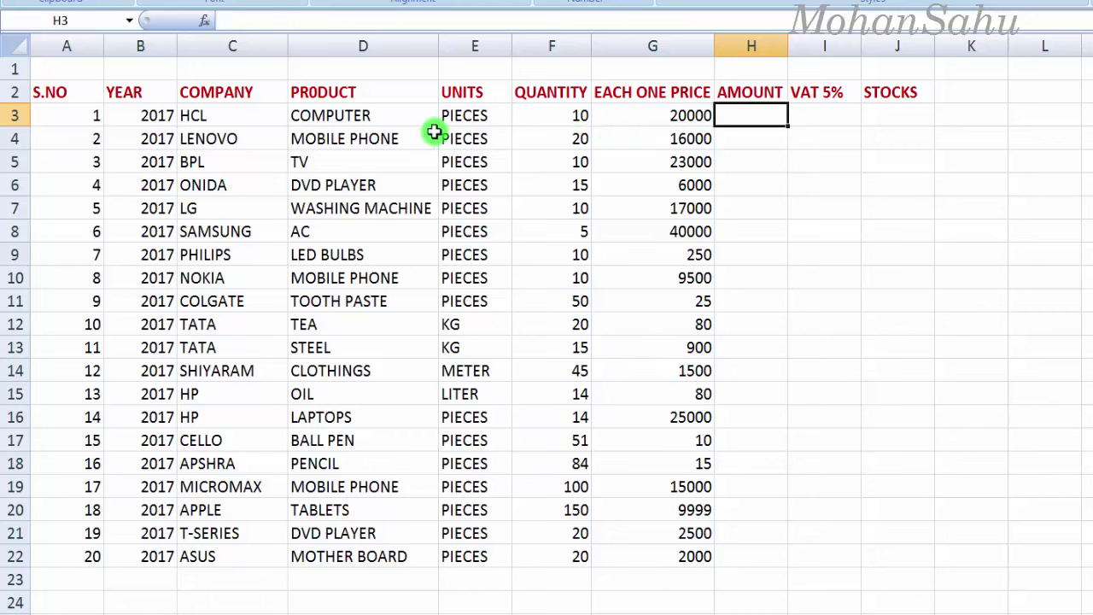
click(331, 122)
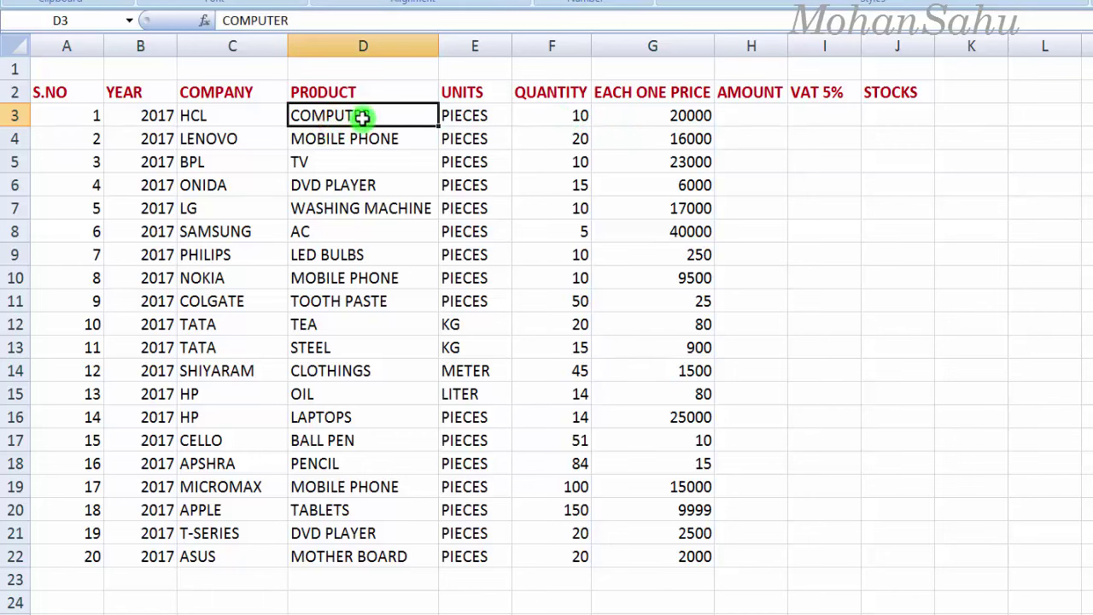
click(566, 120)
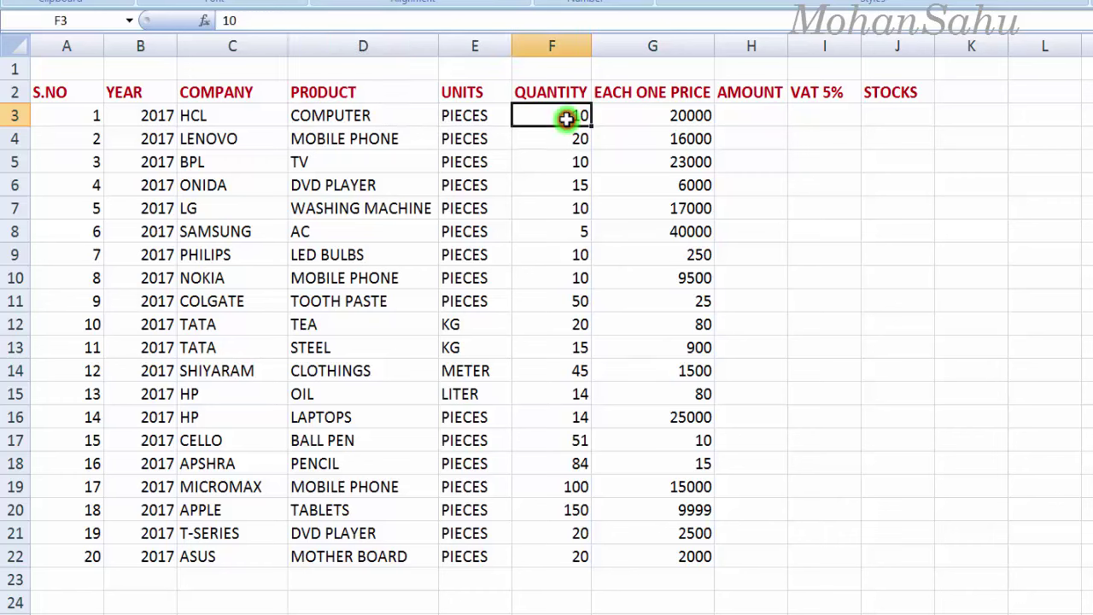
click(668, 122)
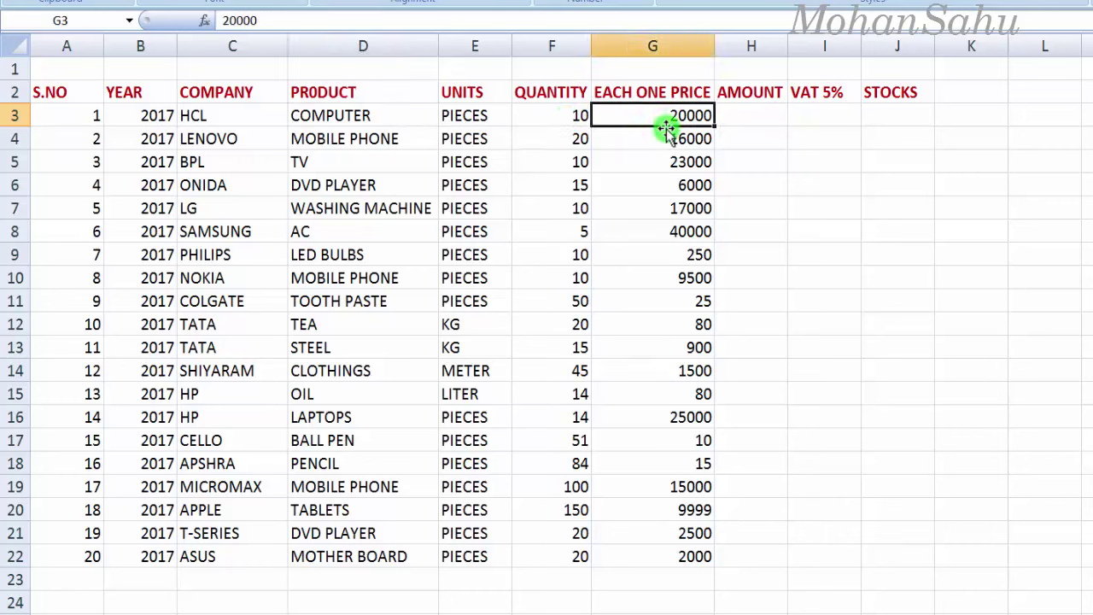
click(767, 120)
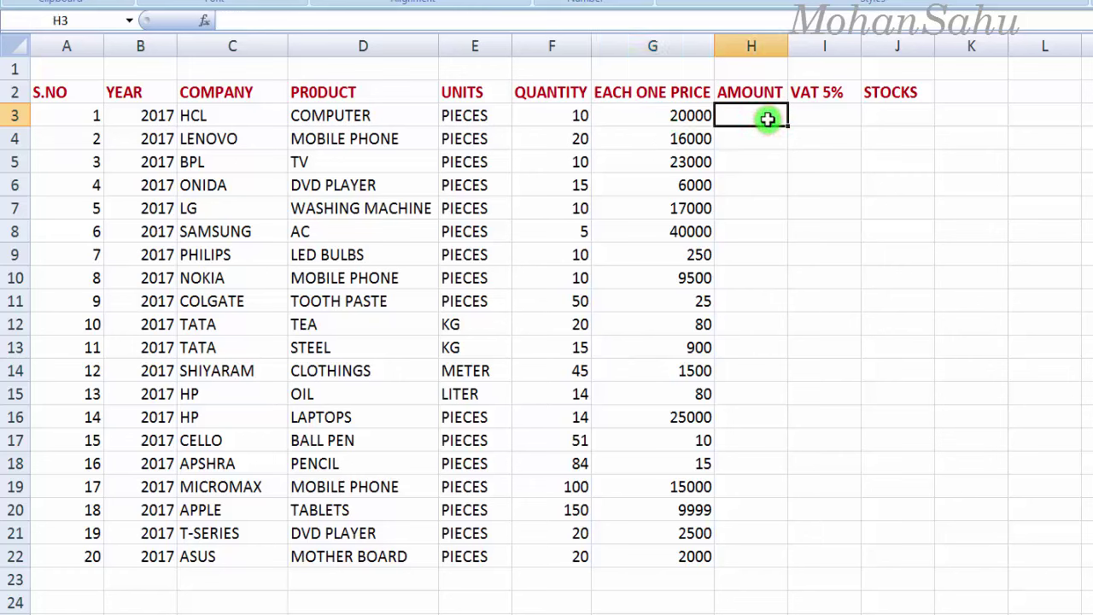
text(=F3)
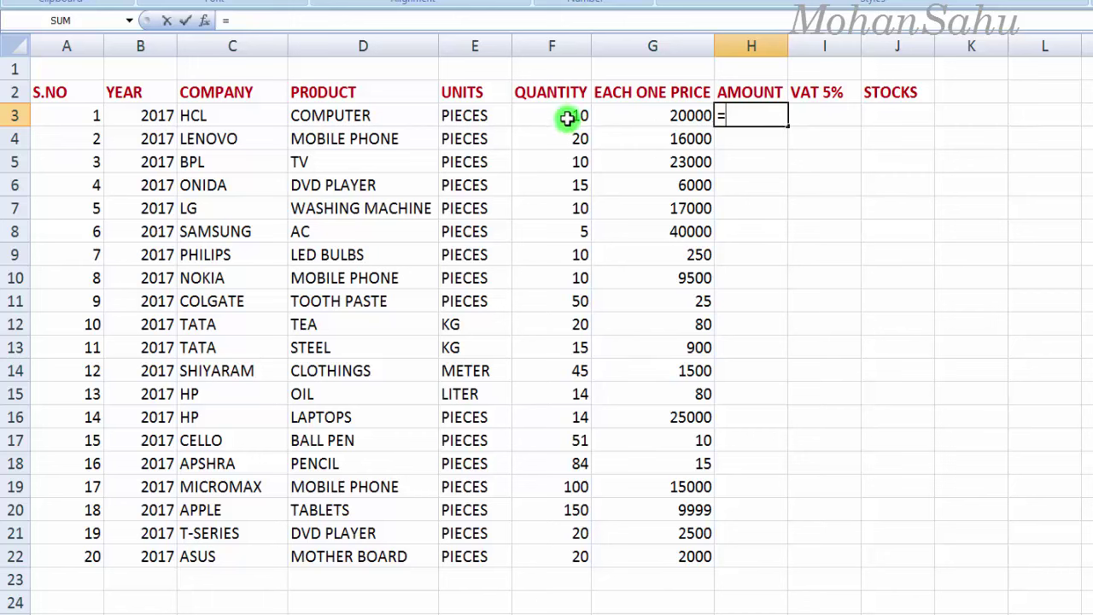
text(*)
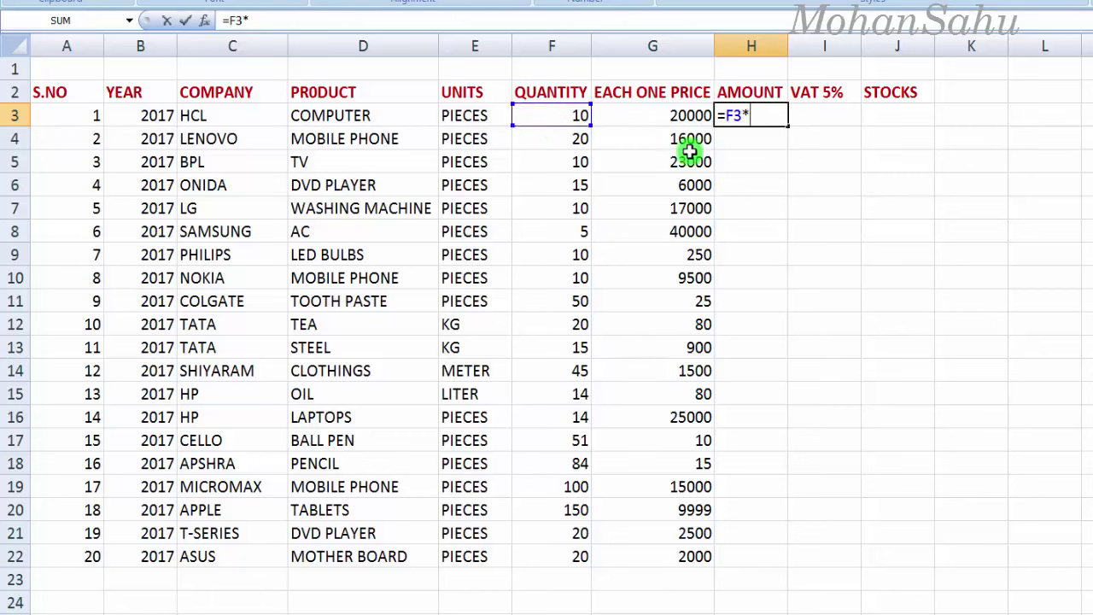
click(674, 115)
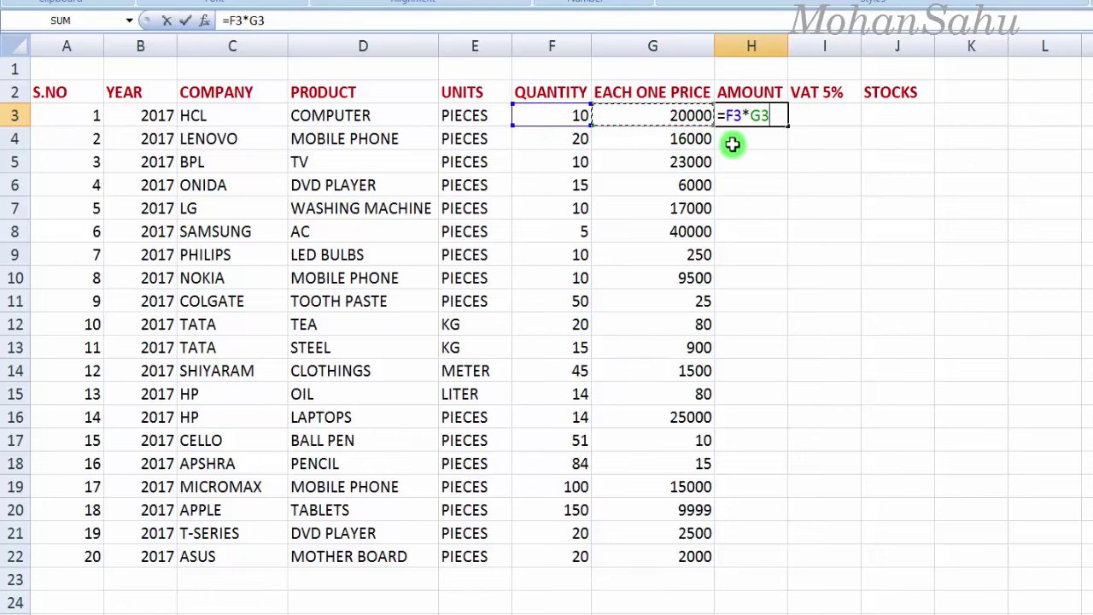
key(Return)
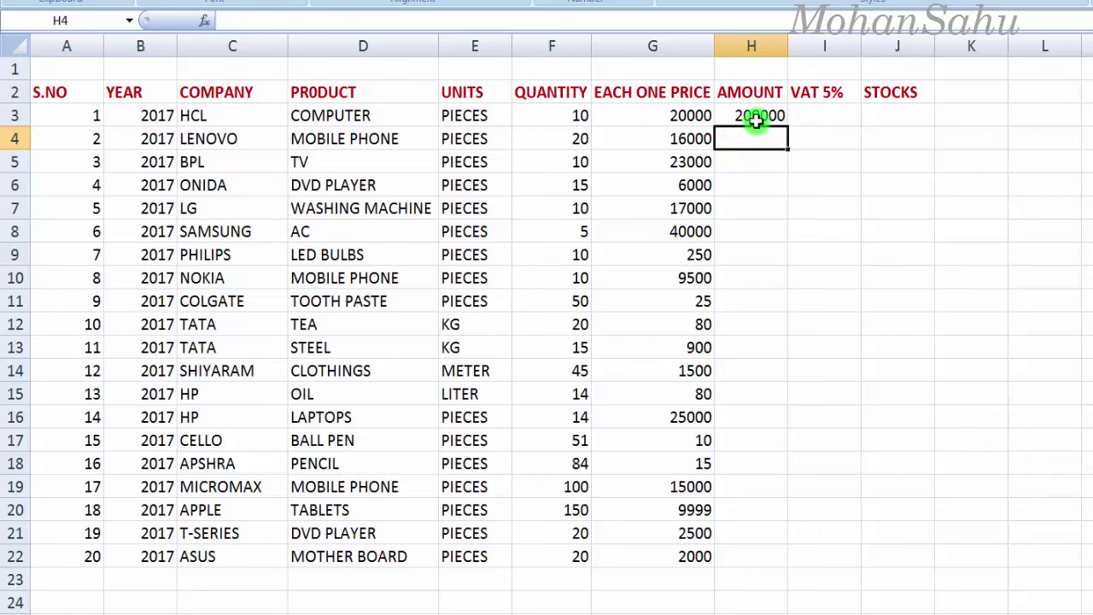
click(763, 118)
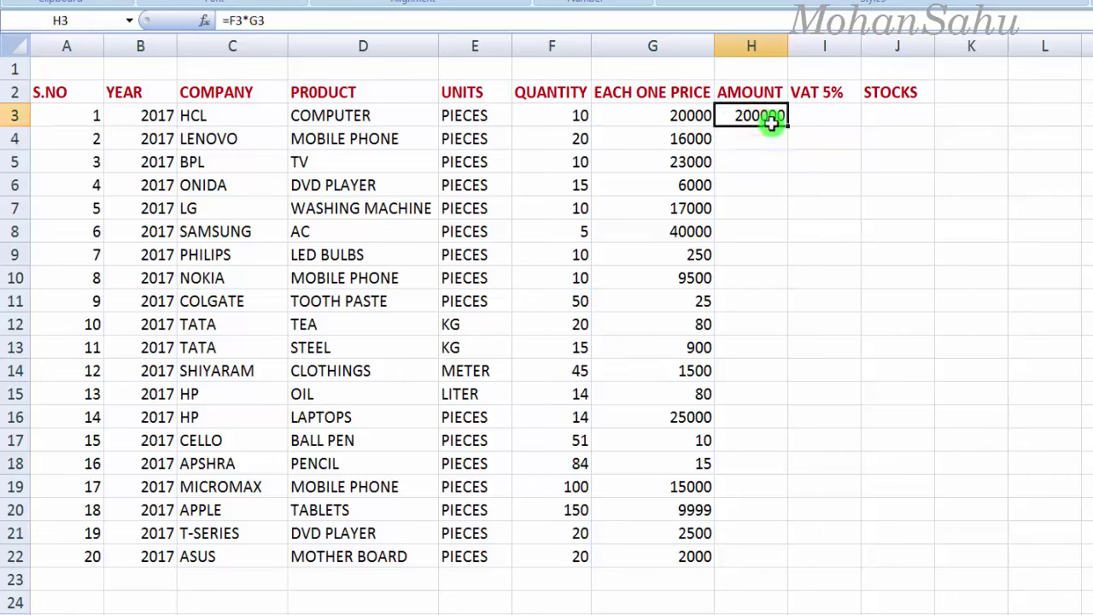
- Enter =F4*G4 in H4 to get the mobile phone's amount of 320000
click(744, 142)
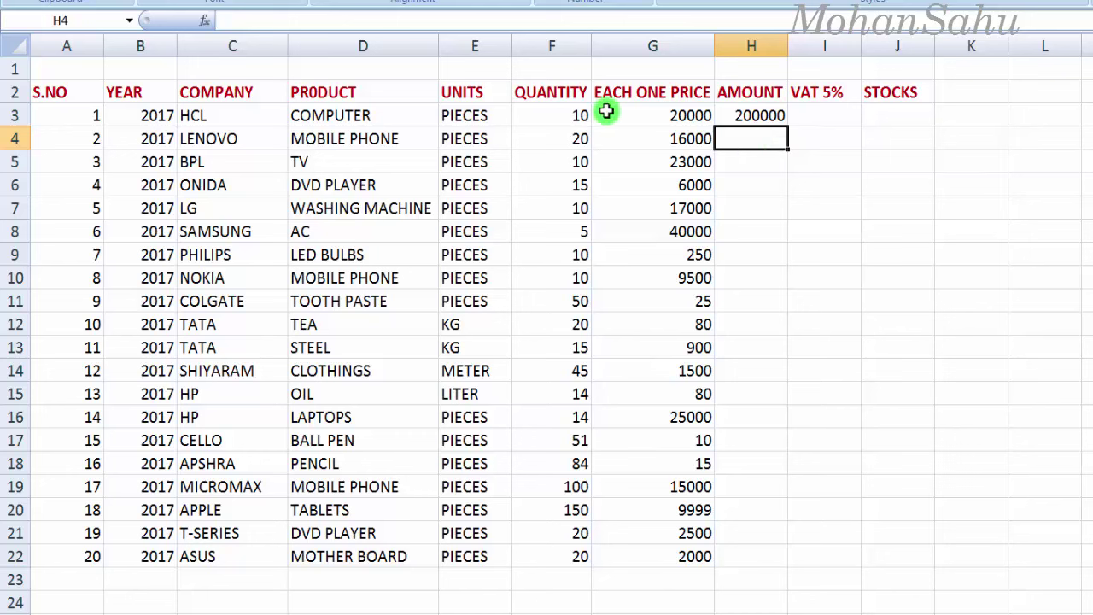
click(385, 139)
click(573, 143)
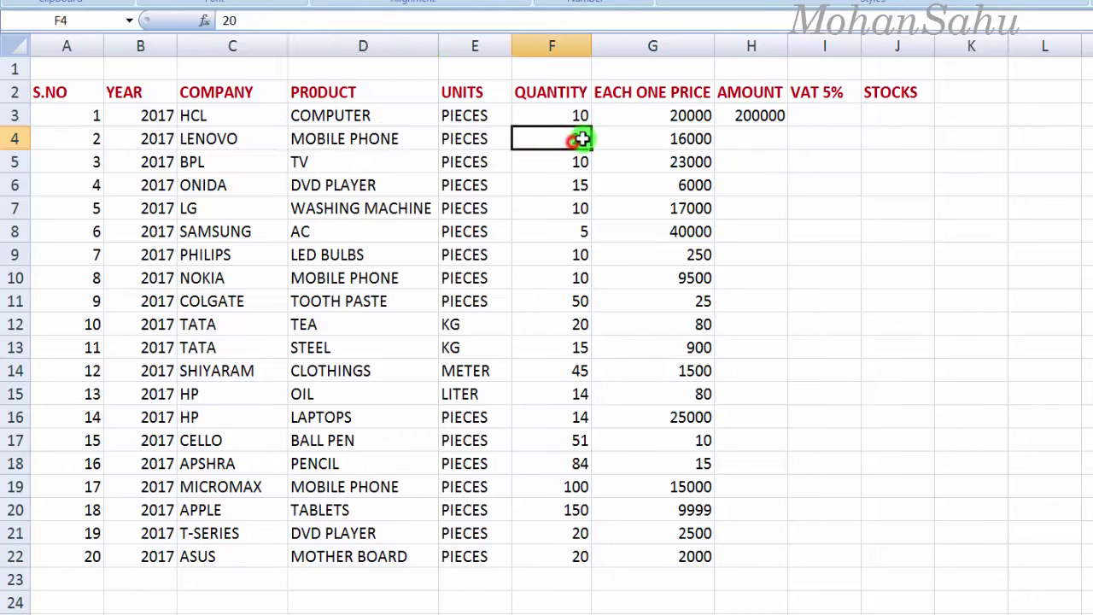
click(666, 143)
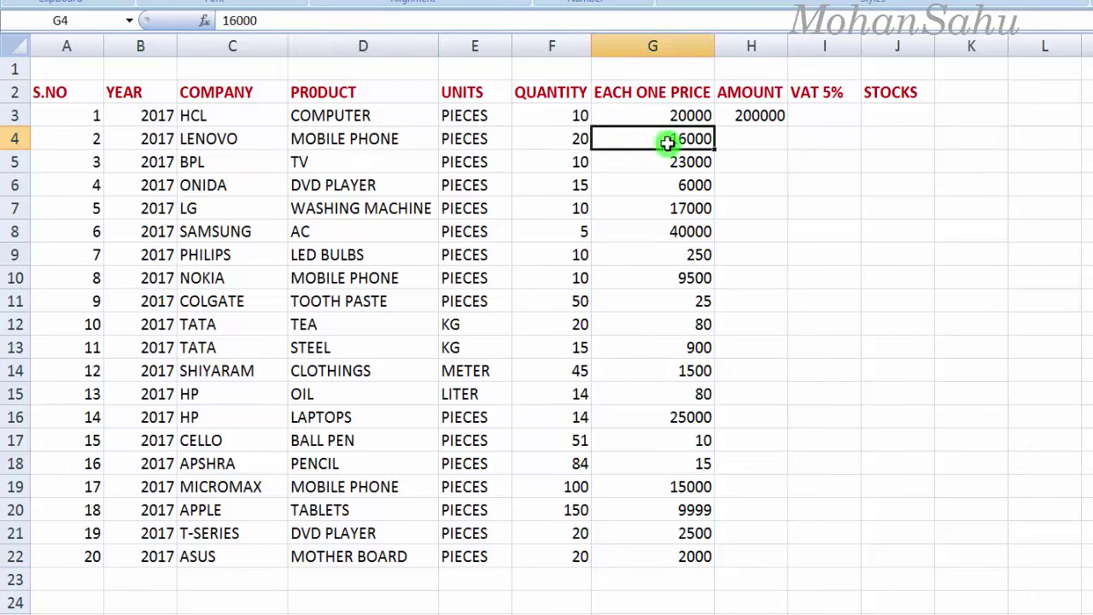
click(756, 145)
text(=)
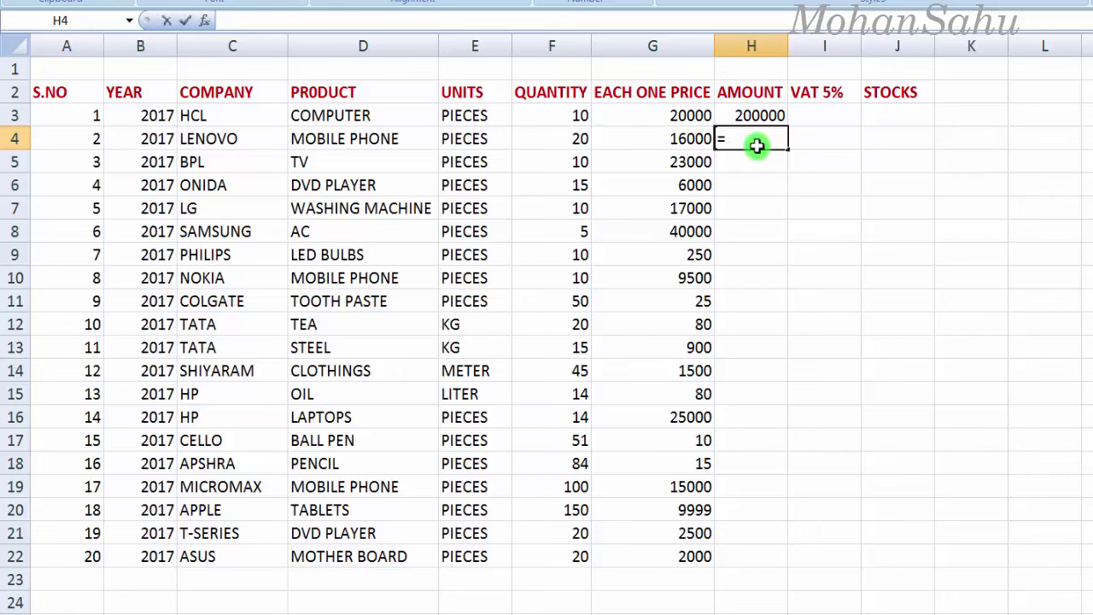
click(571, 144)
text(*)
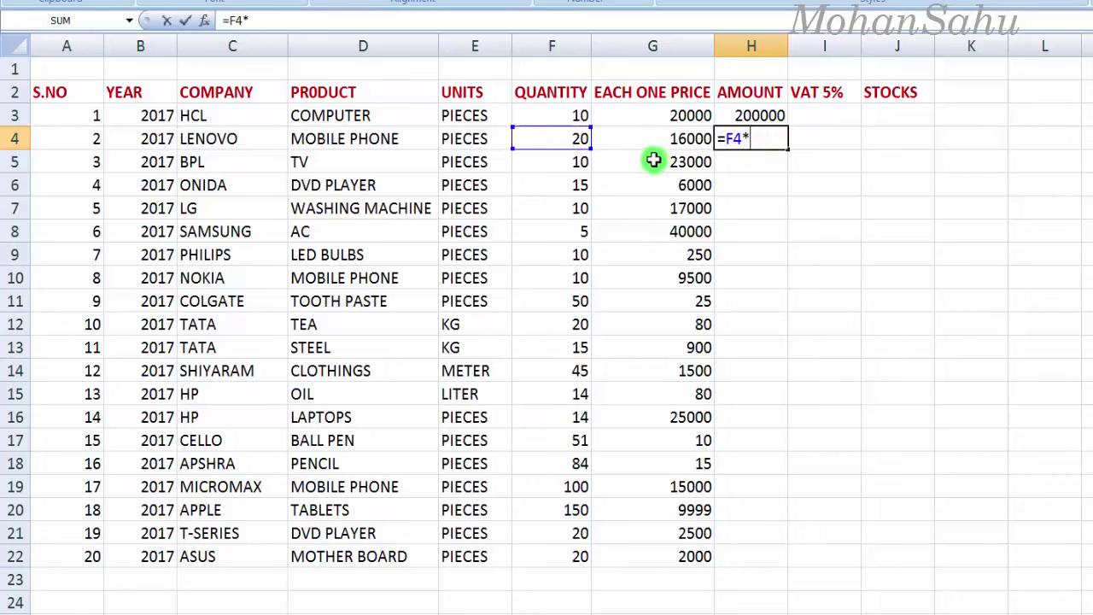
click(672, 144)
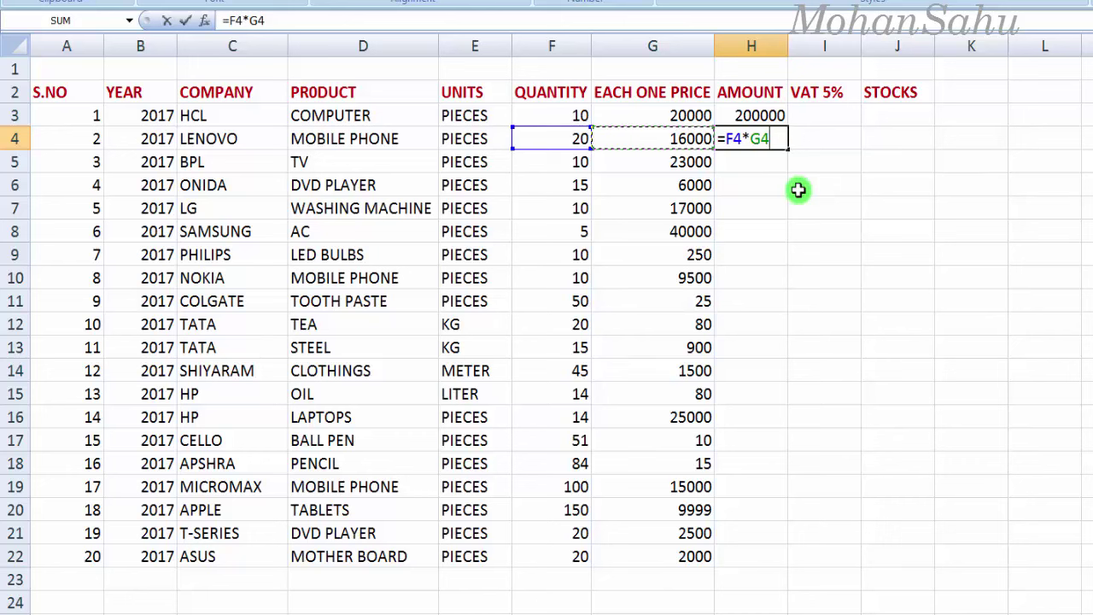
key(Return)
click(729, 140)
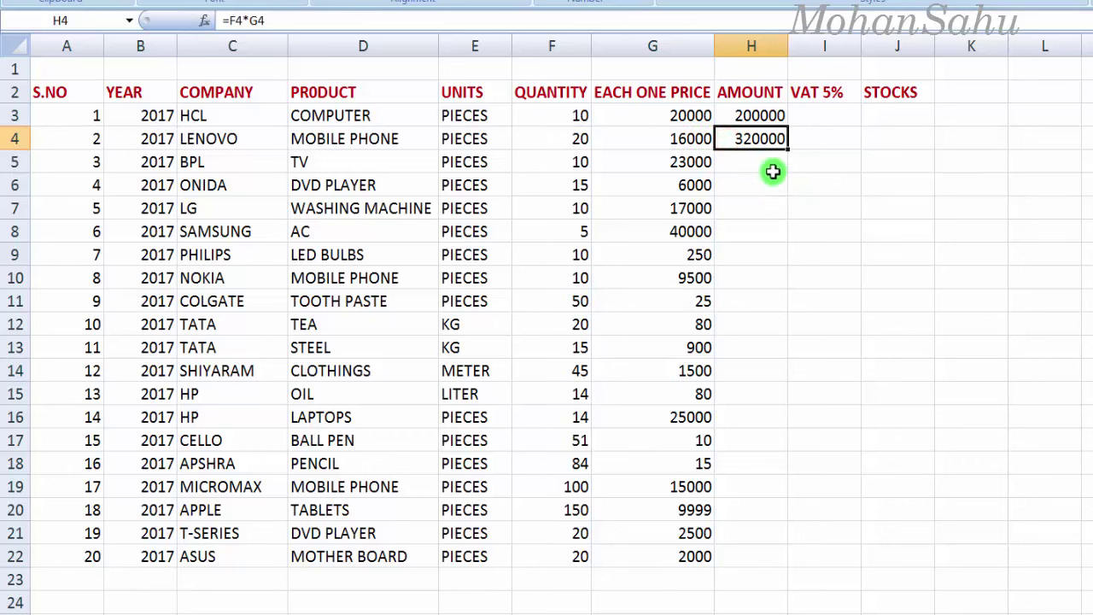
click(819, 119)
text(=H3*5%)
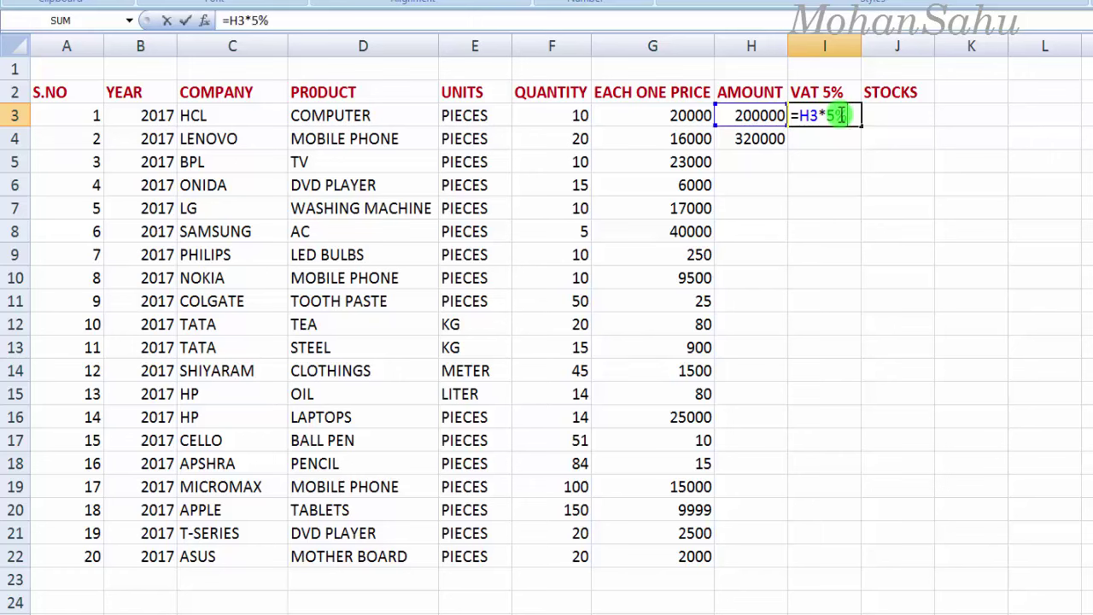
- Commit the 10000 VAT in I3 and enter =H3+I3 in J3 for 210000
key(Return)
click(825, 122)
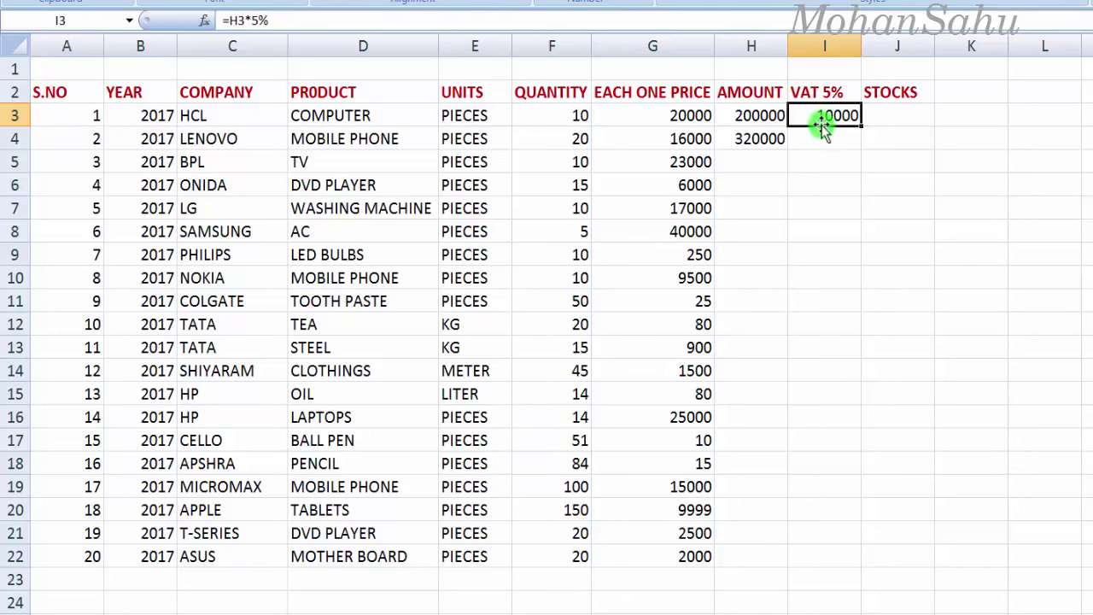
key(Right)
text(=H3)
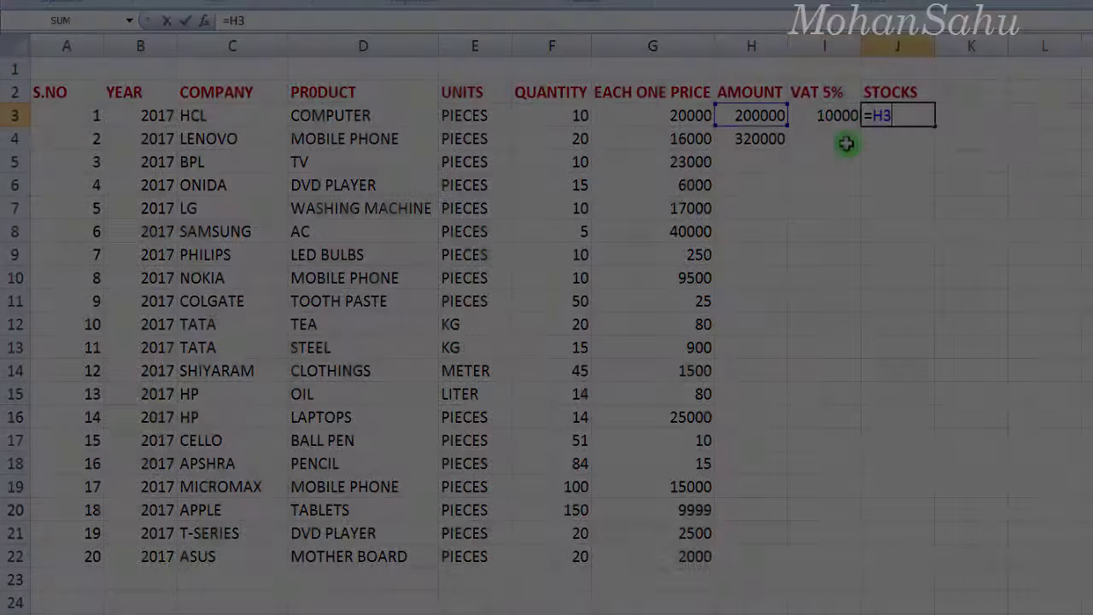
key(BackSpace)
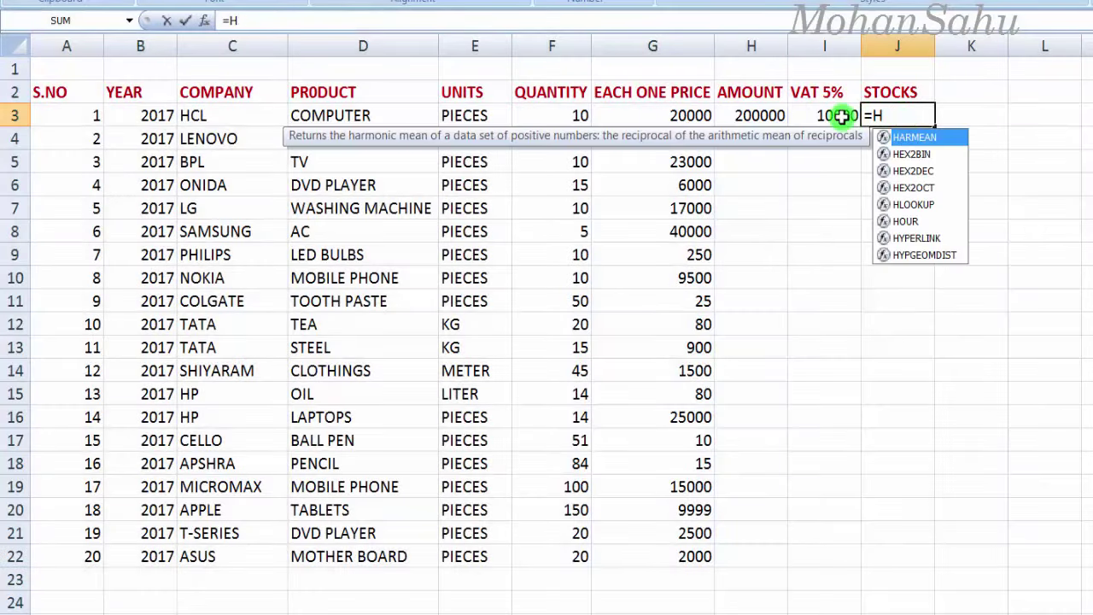
key(BackSpace)
click(781, 114)
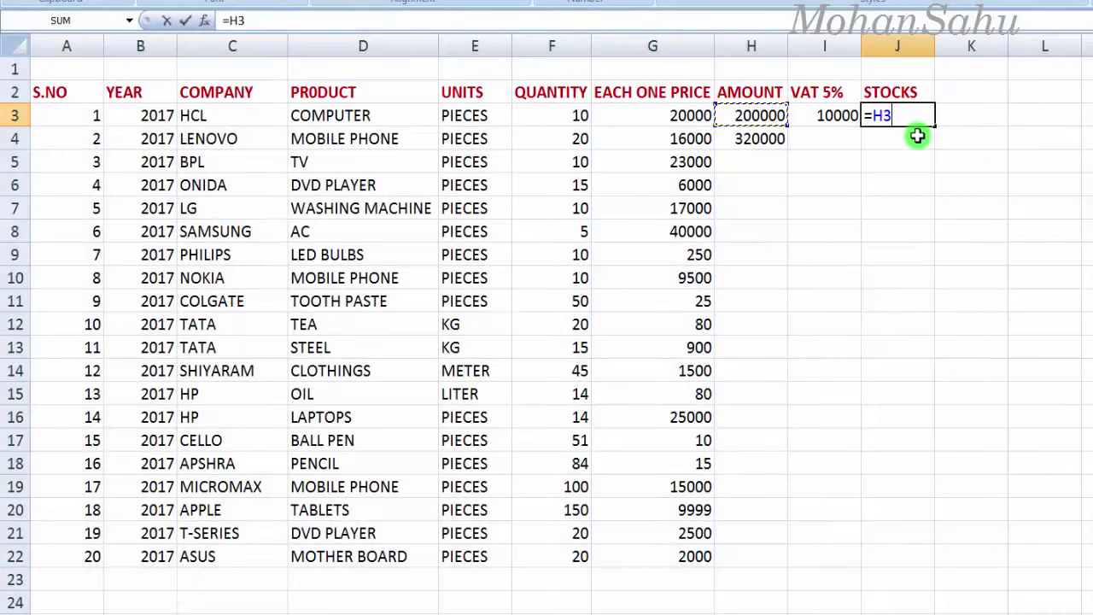
text(+)
click(833, 116)
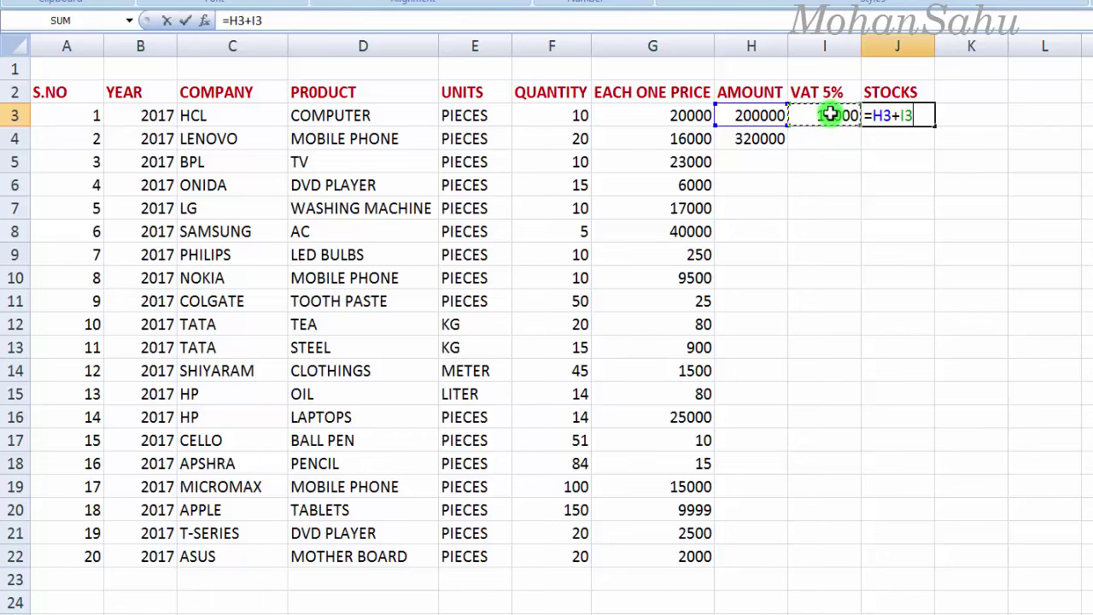
key(Return)
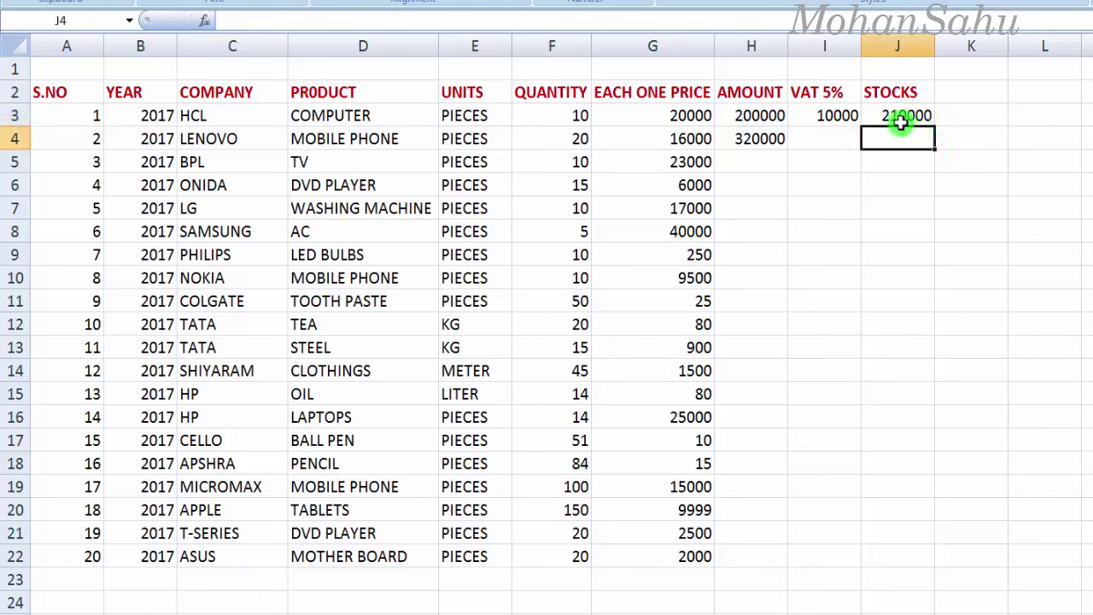
click(901, 124)
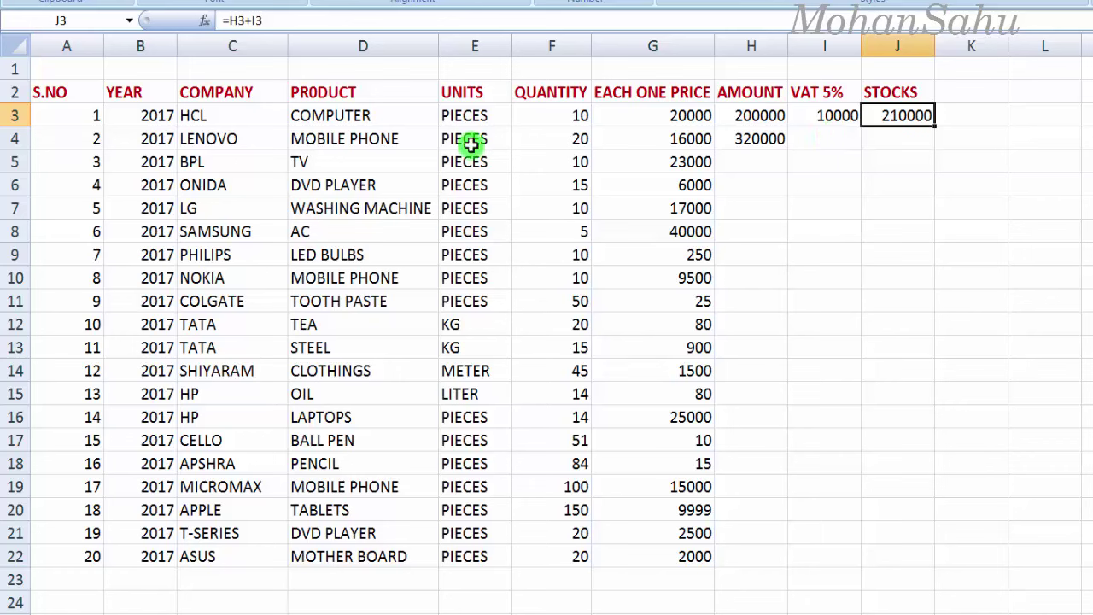
- Review row 4's values and enter the VAT formula =H4*5% in I4, giving 16000
click(357, 124)
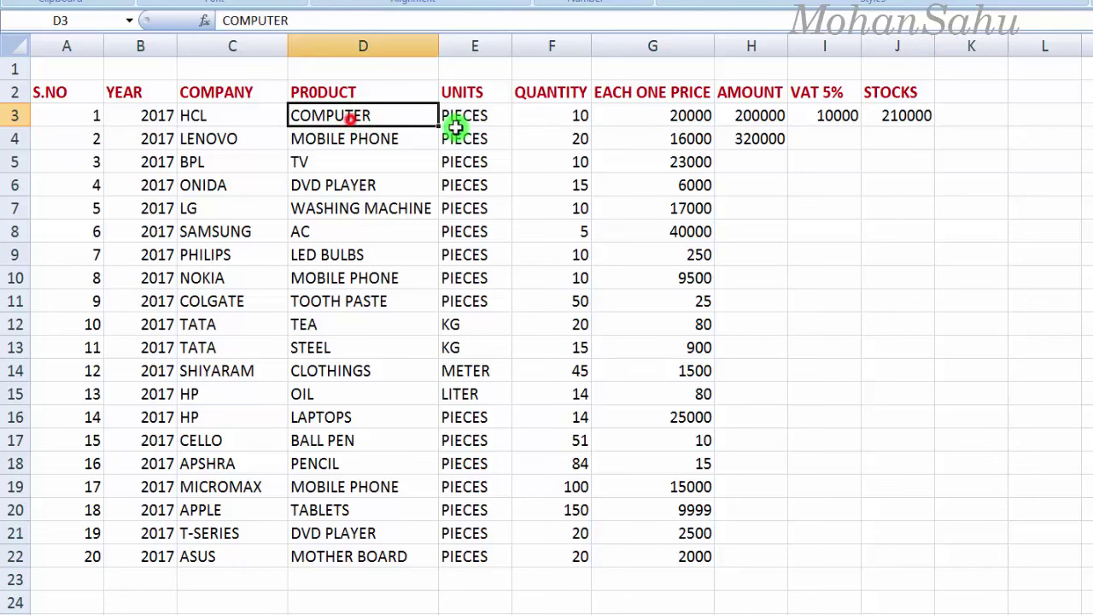
click(920, 117)
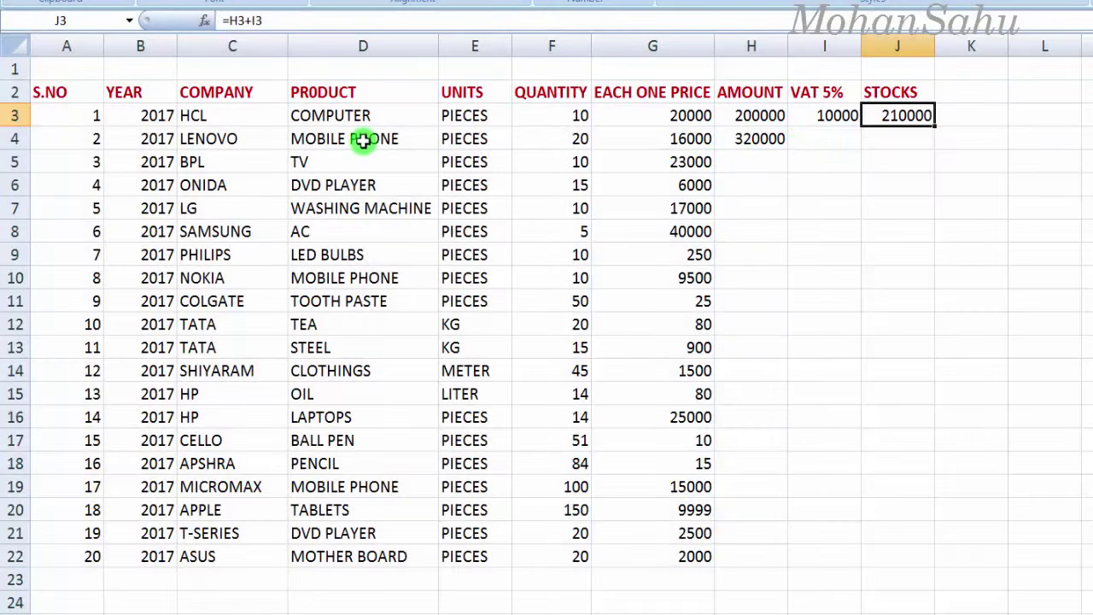
click(266, 141)
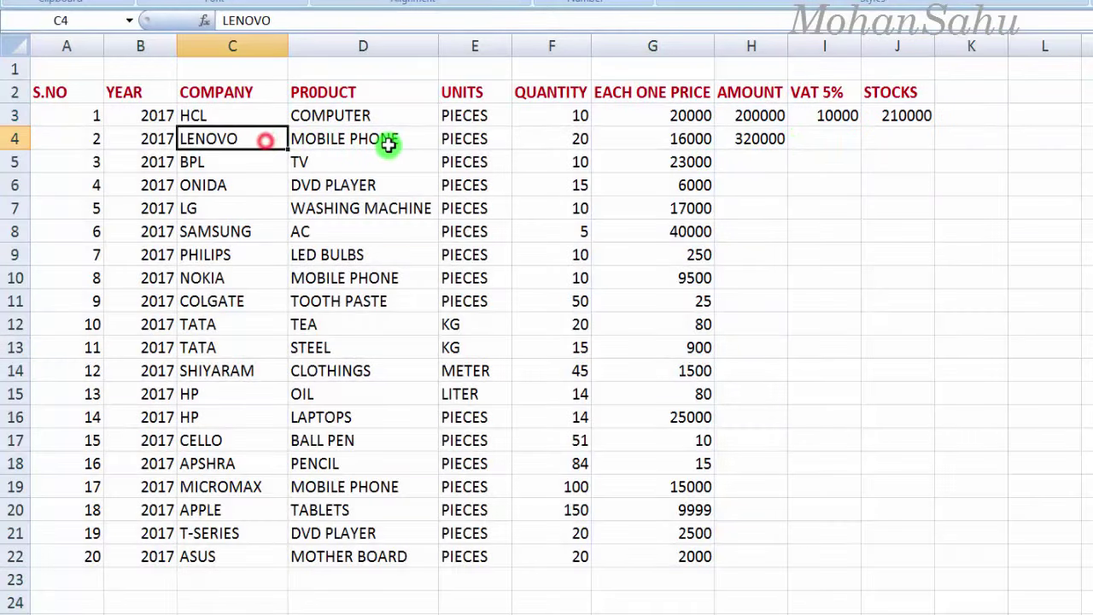
click(564, 142)
click(677, 147)
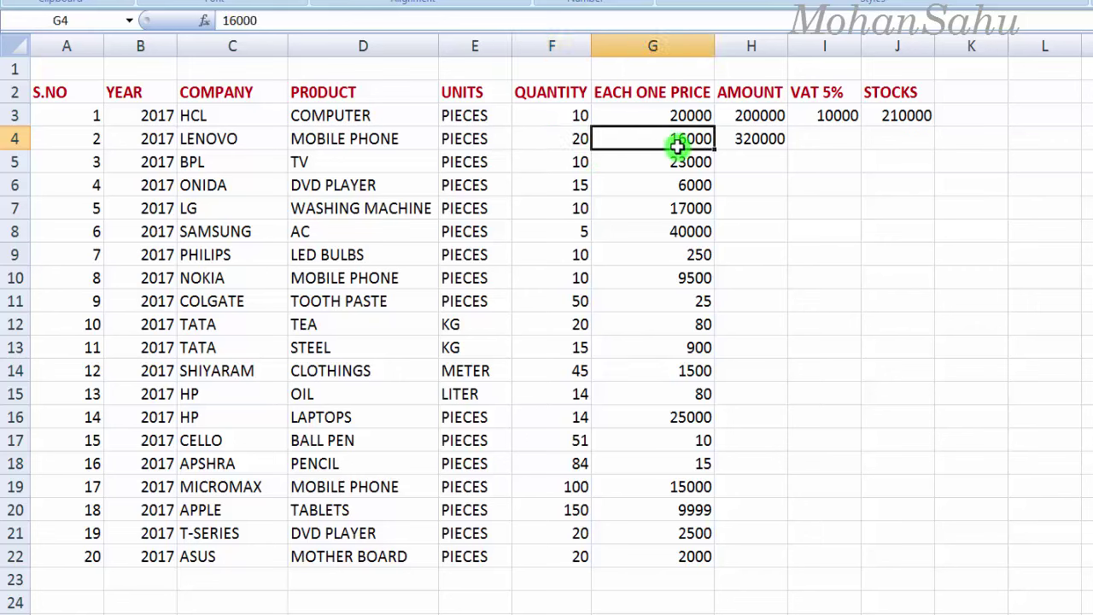
click(756, 140)
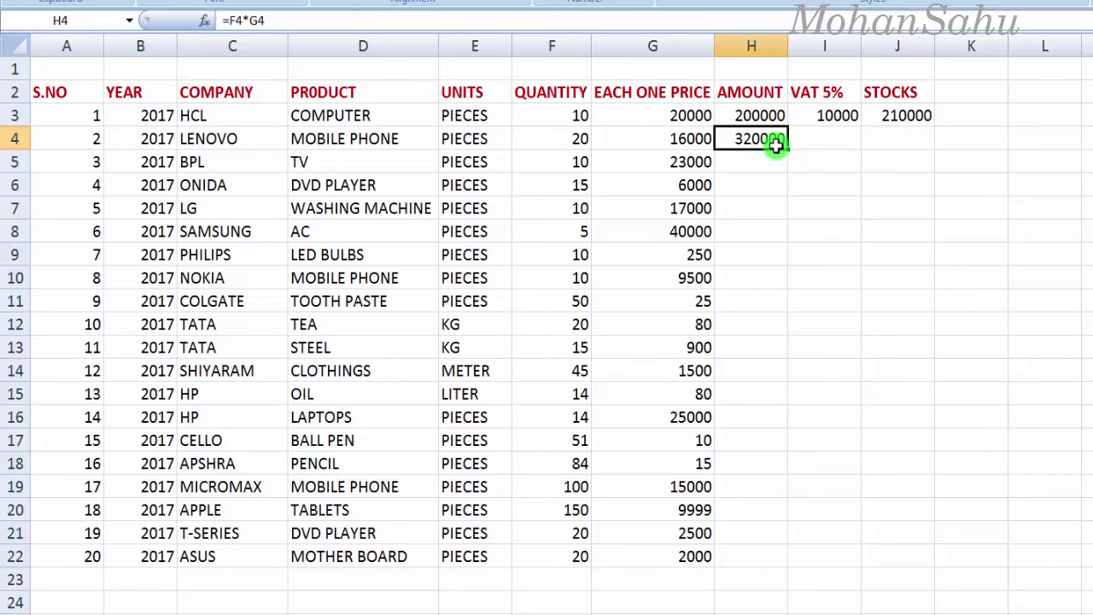
click(821, 142)
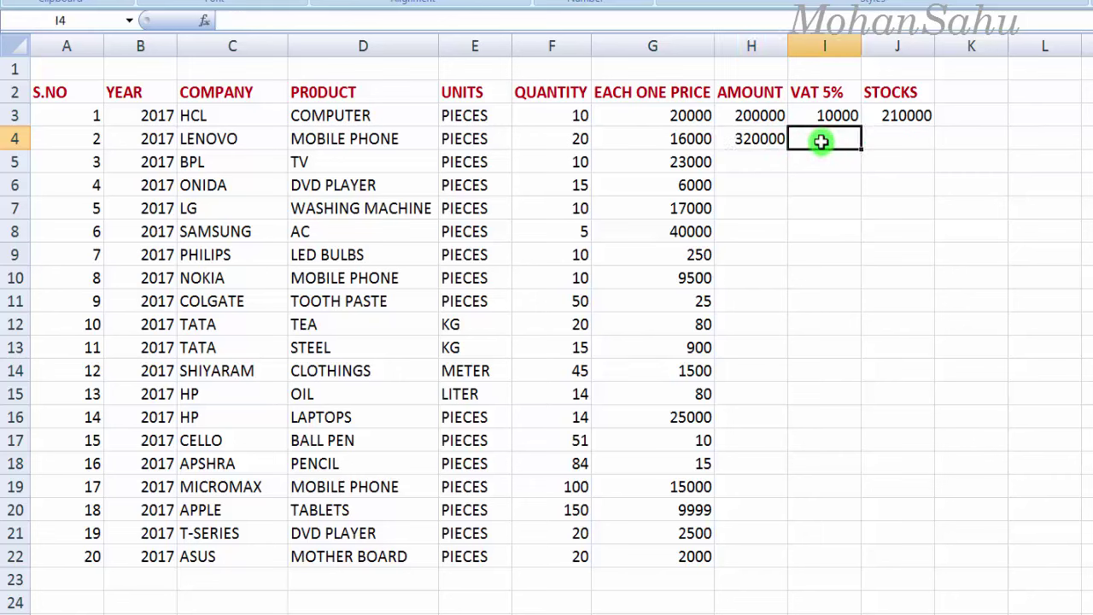
text(=)
click(752, 139)
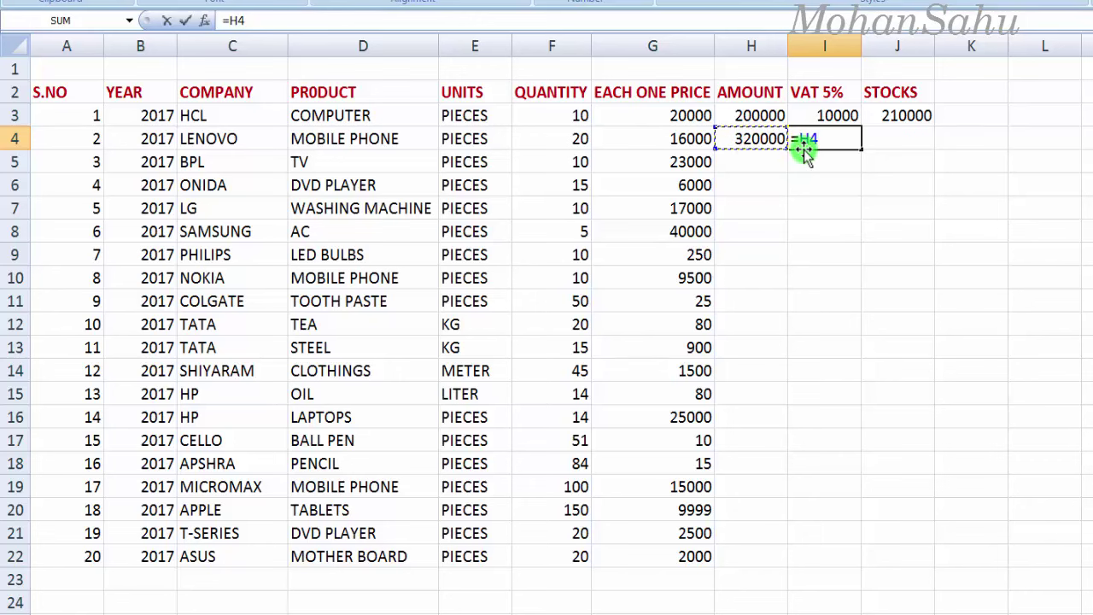
text(*)
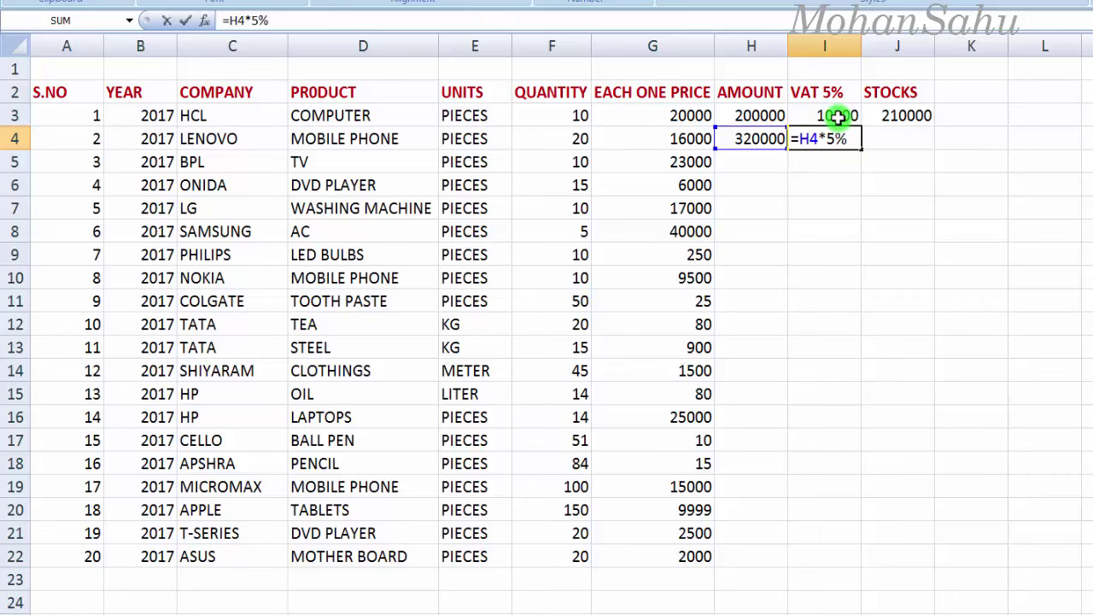
key(Return)
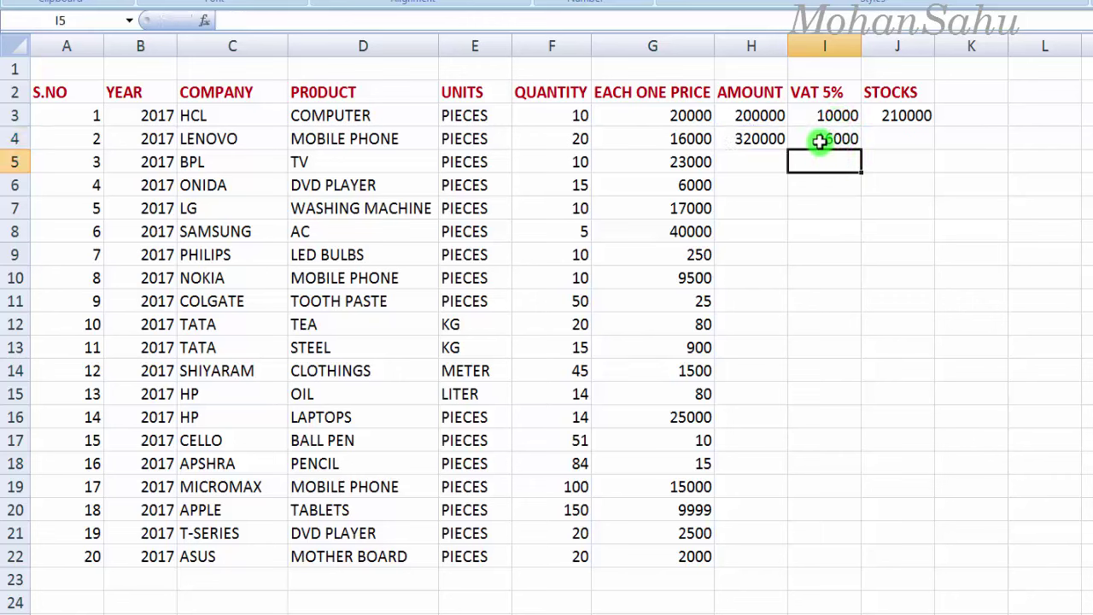
click(822, 139)
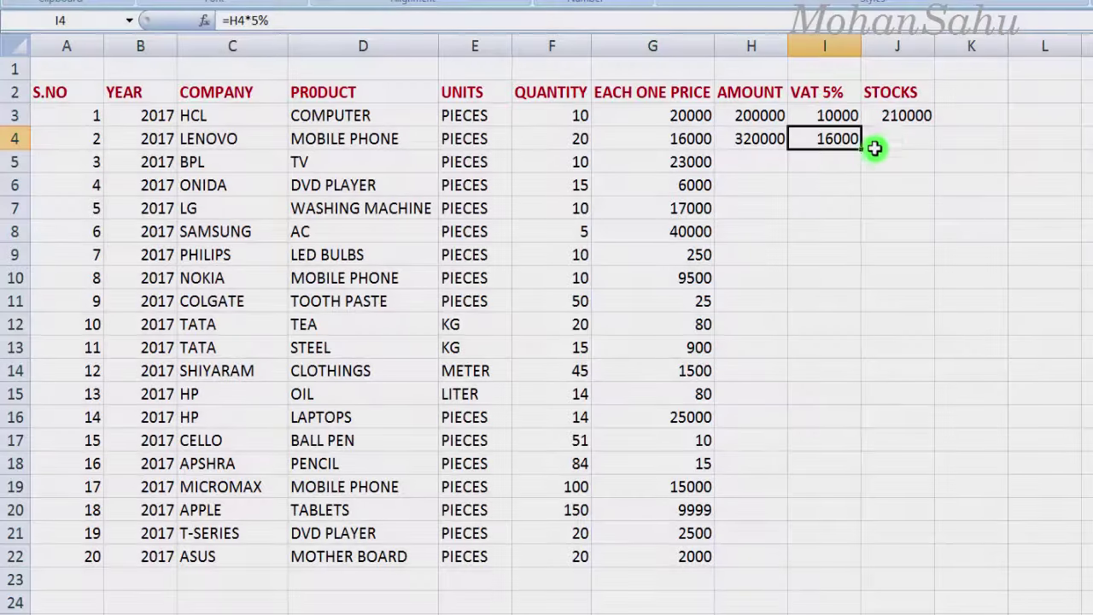
- Enter =H4+I4 in J4 to total STOCKS at 336000
click(899, 144)
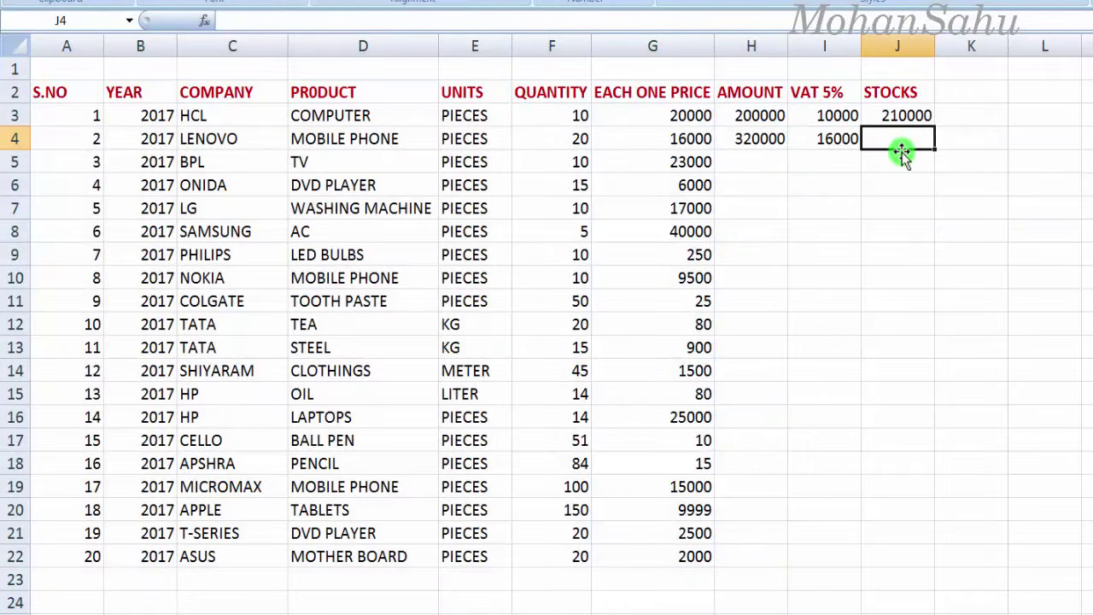
text(=)
click(752, 144)
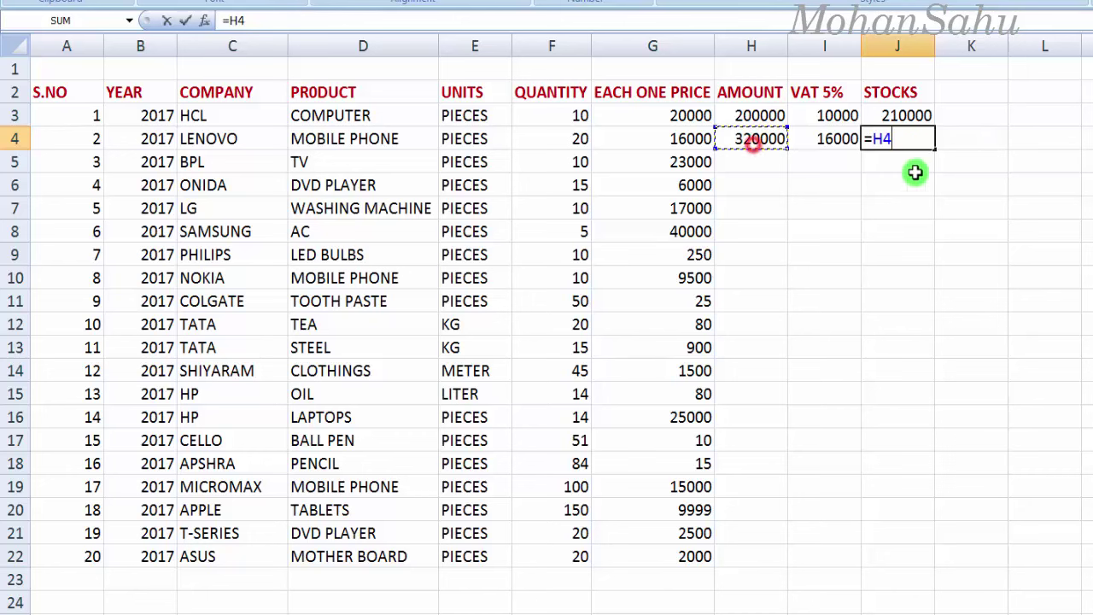
text(+)
click(830, 144)
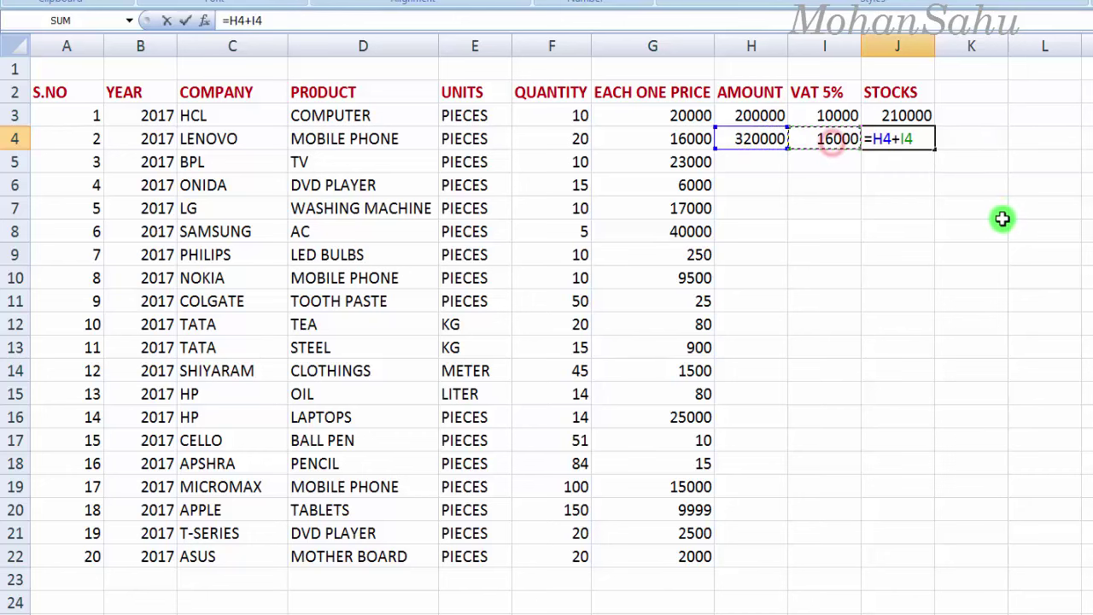
key(Return)
click(892, 145)
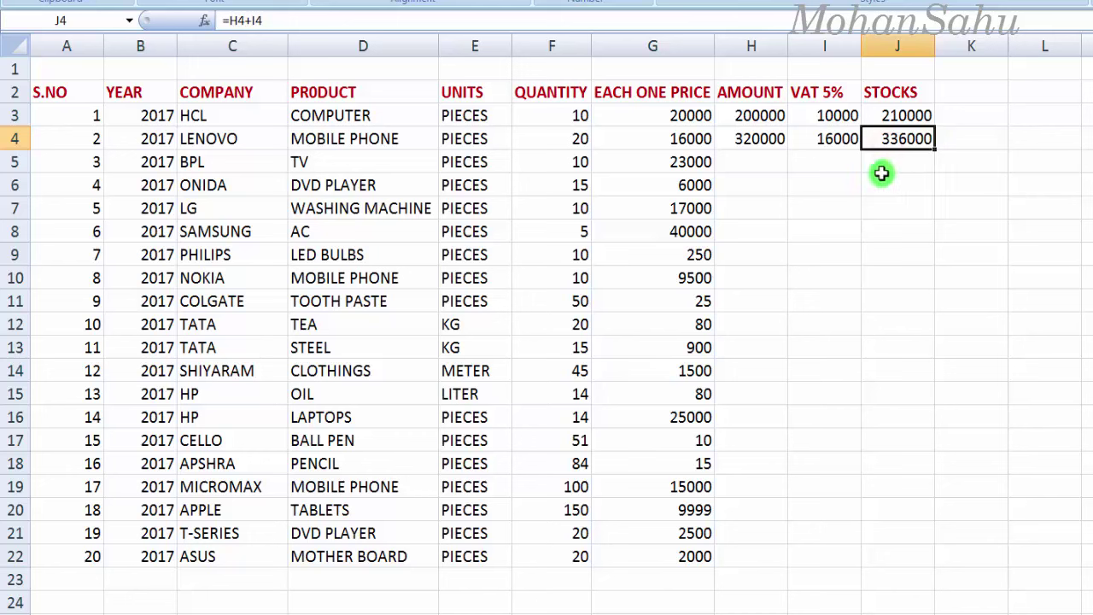
- Copy the H4:J4 formulas down to row 22, ending at 40000, 2000 and 42000 for ASUS
click(766, 163)
click(756, 138)
click(810, 138)
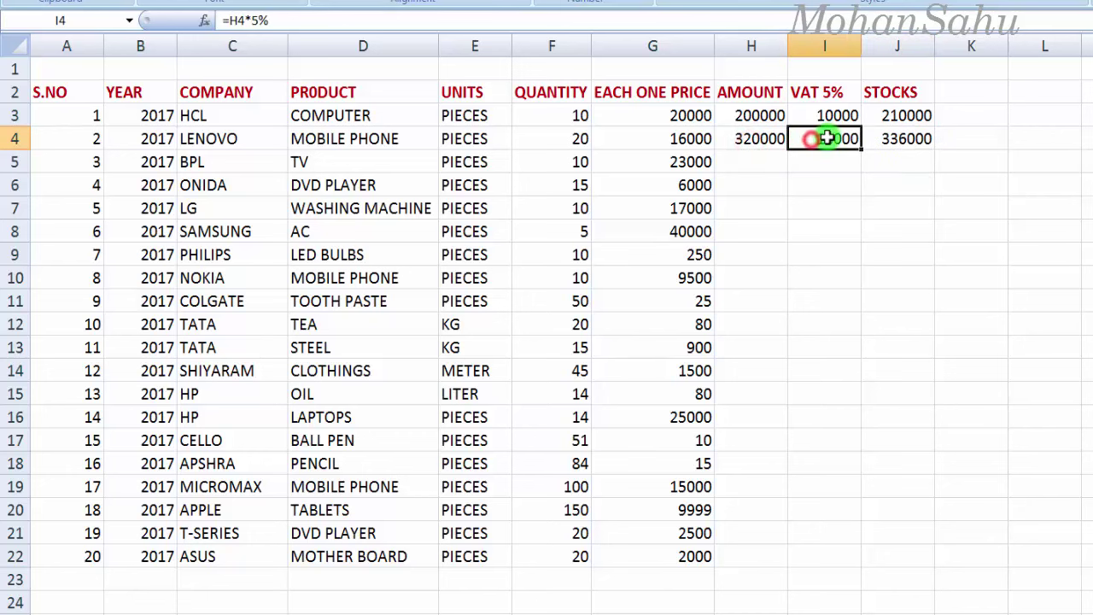
click(894, 140)
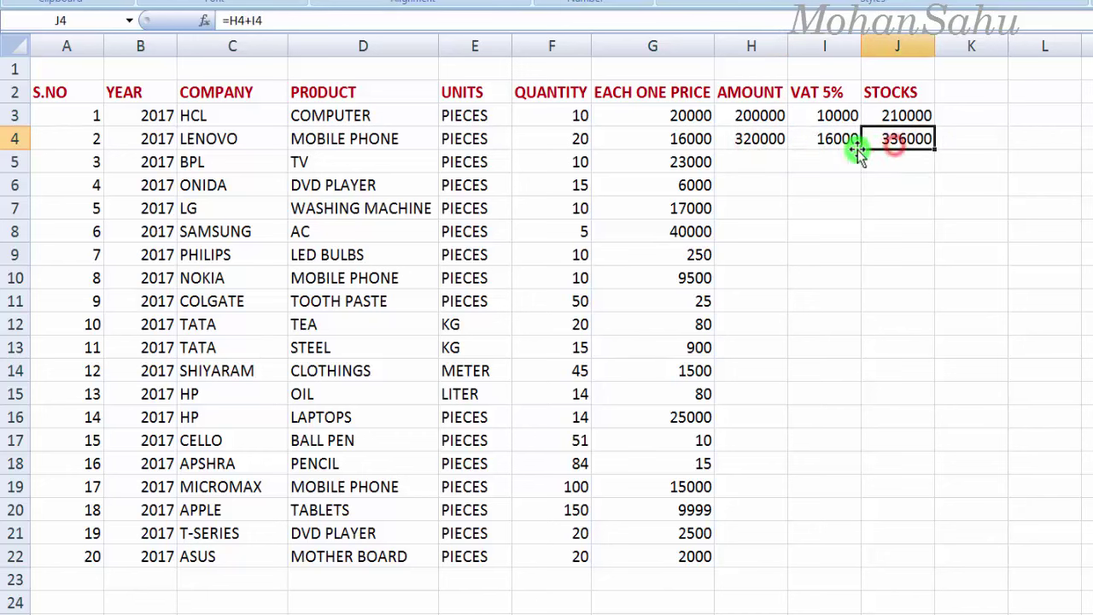
click(750, 143)
mouse_move(744, 142)
mouse_down()
mouse_move(937, 153)
mouse_move(874, 567)
mouse_up()
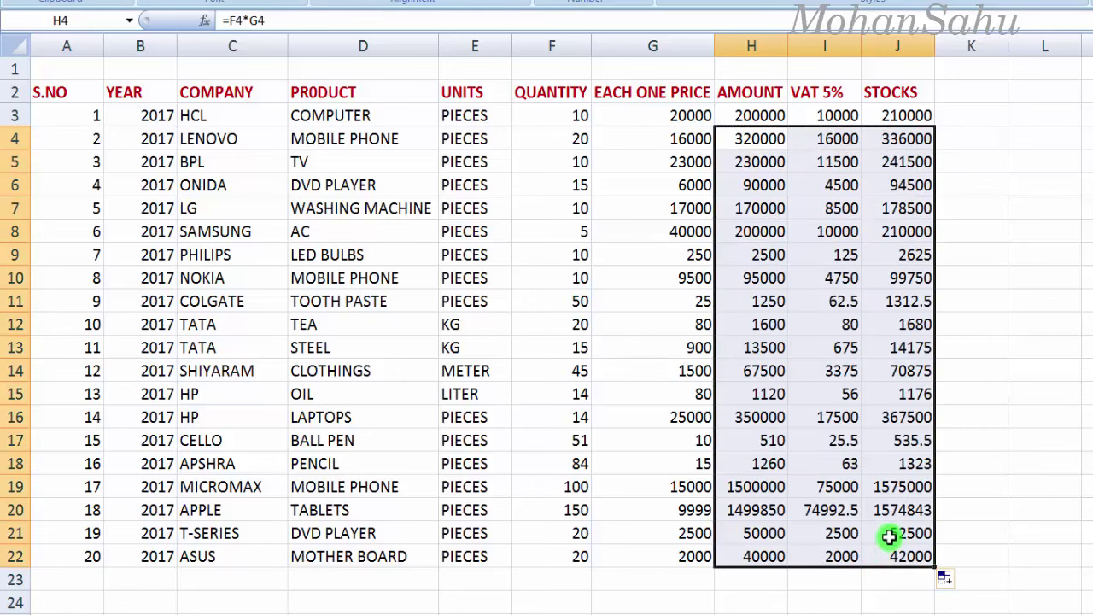
click(1052, 468)
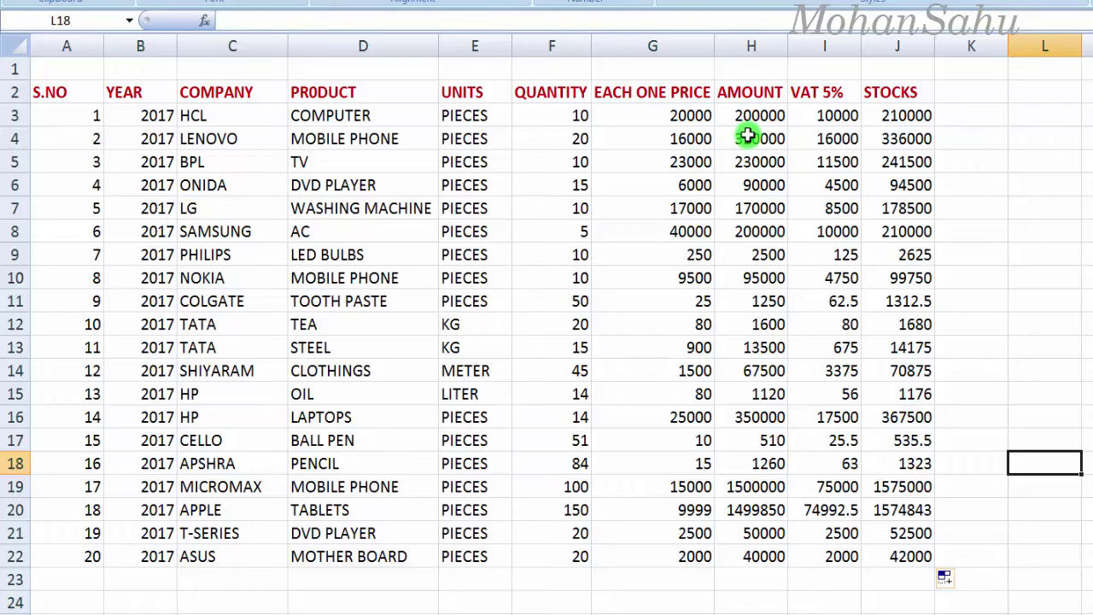
- Try adding and then removing a decimal place on the AMOUNT, VAT and STOCKS values
mouse_move(737, 115)
mouse_down()
mouse_move(925, 530)
mouse_move(918, 556)
mouse_up()
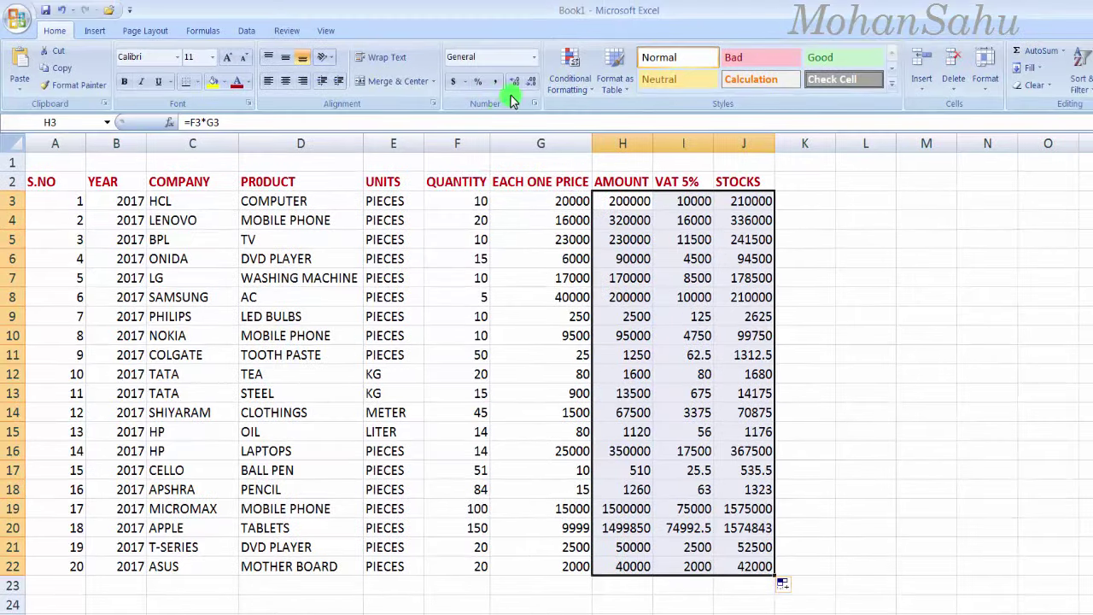
click(513, 83)
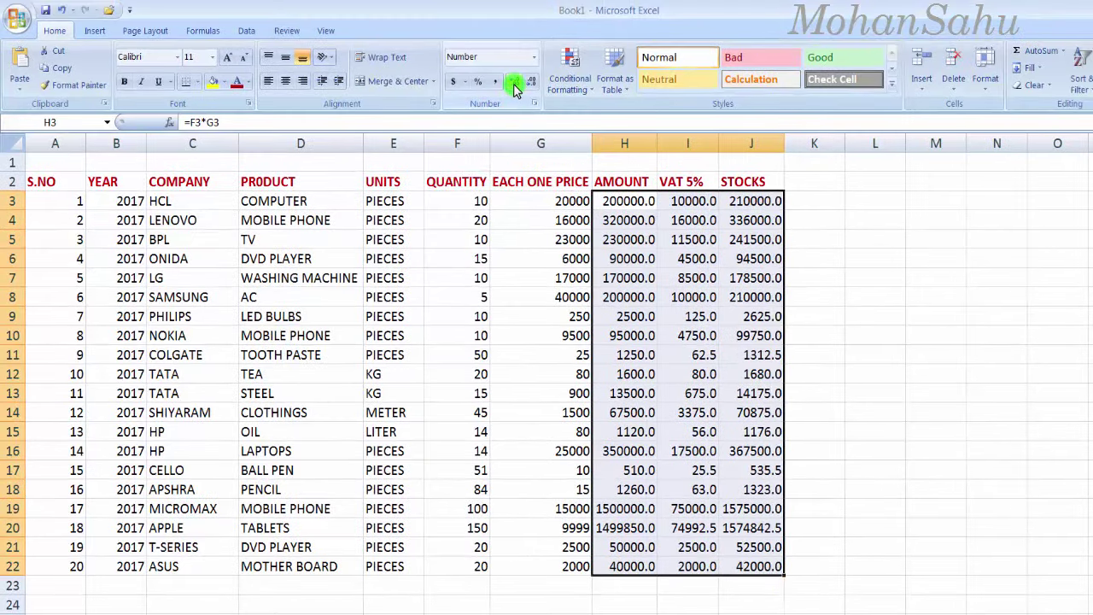
click(530, 82)
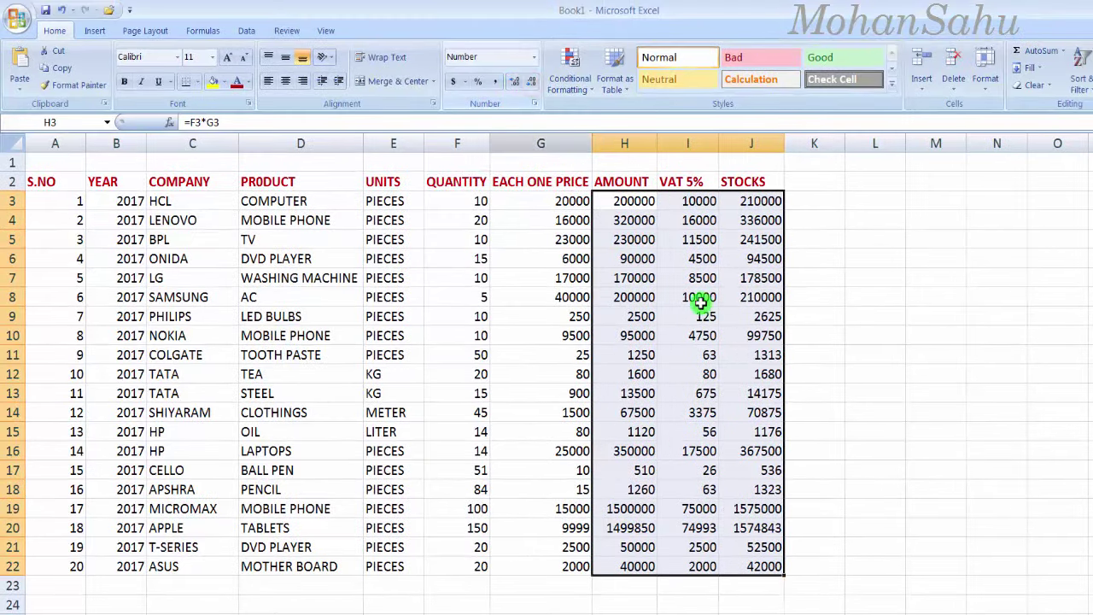
click(912, 449)
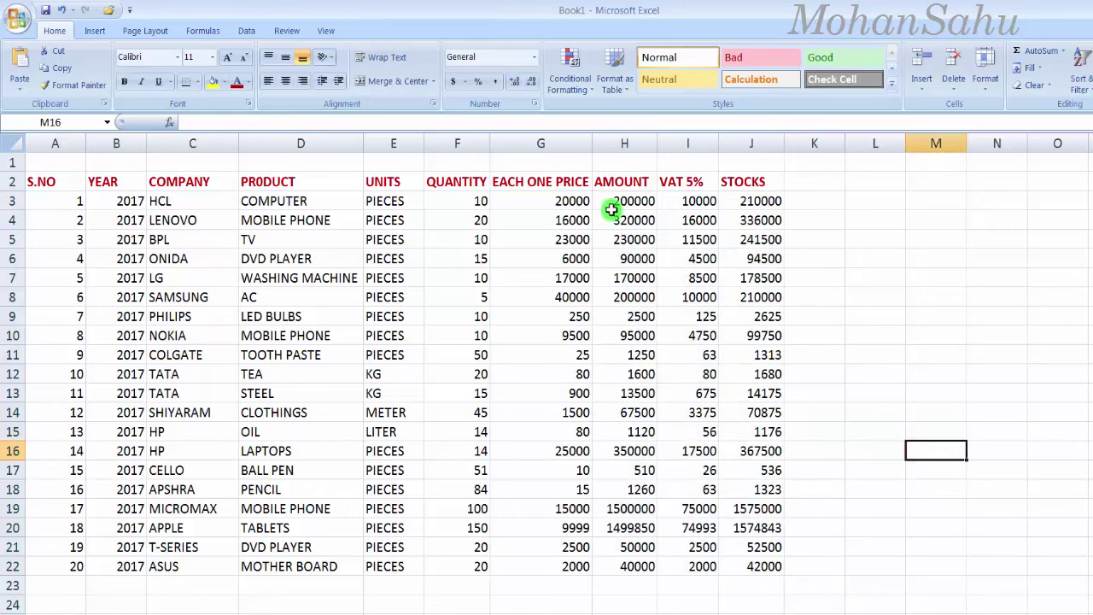
- Apply Comma Style with zero decimals to the price, AMOUNT, VAT and STOCKS columns
mouse_move(611, 210)
mouse_down()
mouse_move(737, 373)
mouse_move(806, 535)
mouse_up()
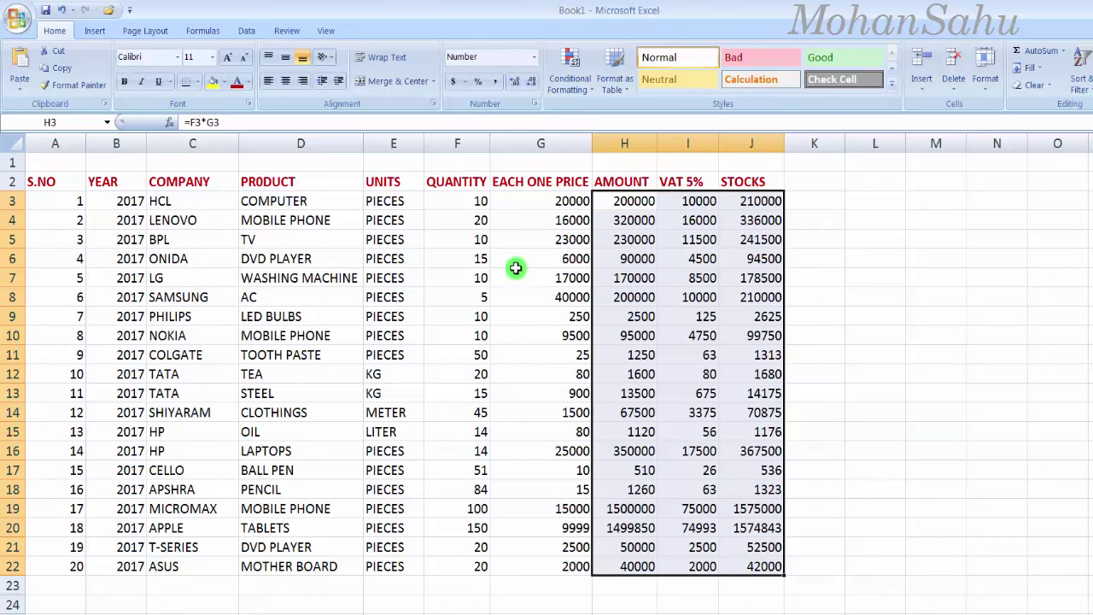
drag(512, 201, 752, 566)
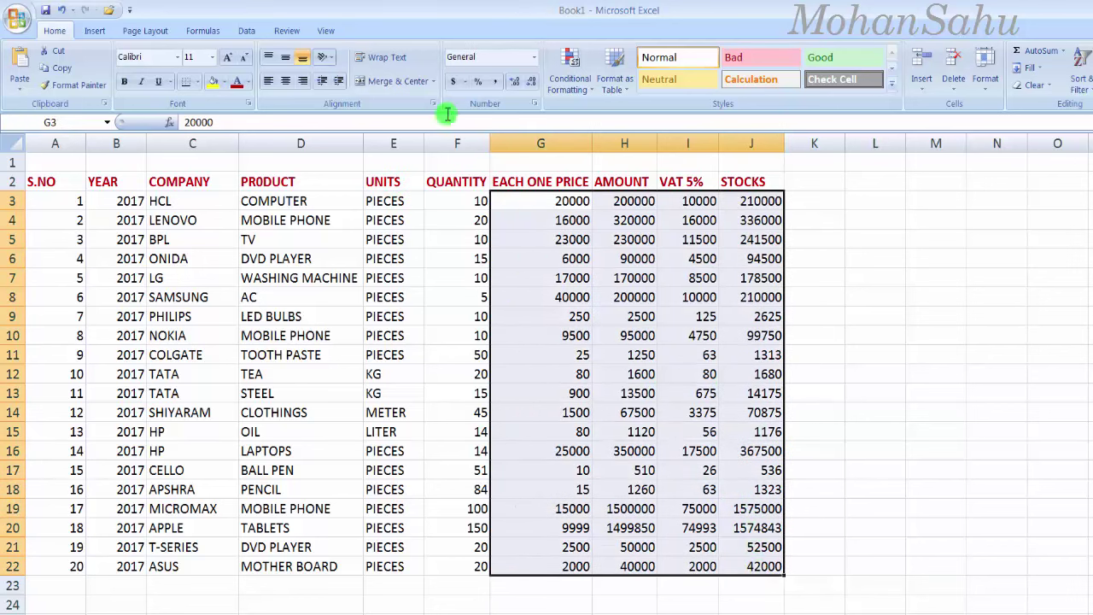
click(495, 83)
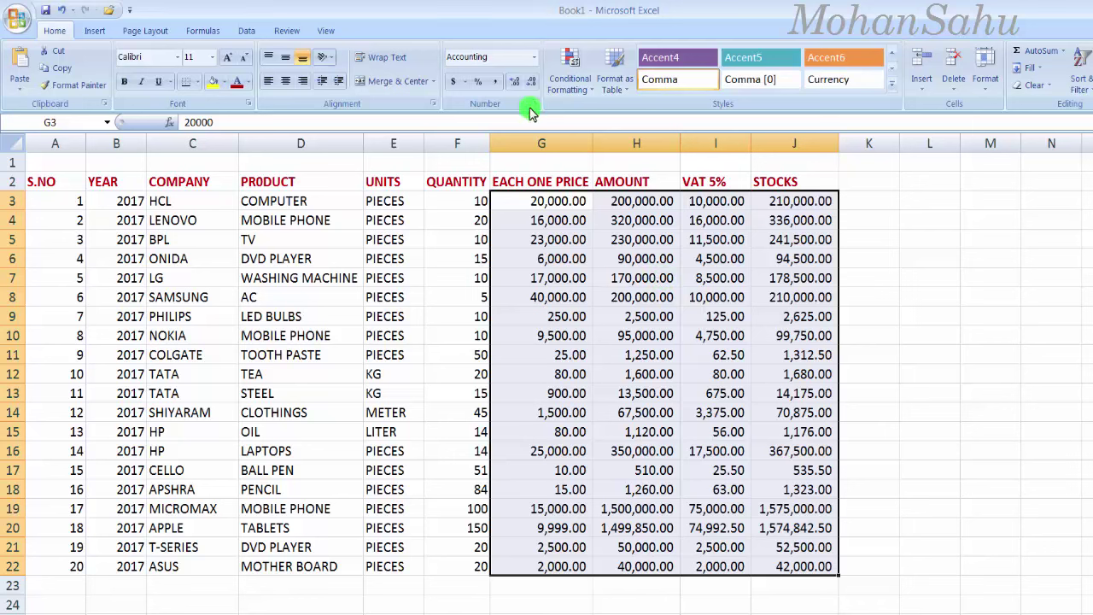
click(532, 82)
click(531, 82)
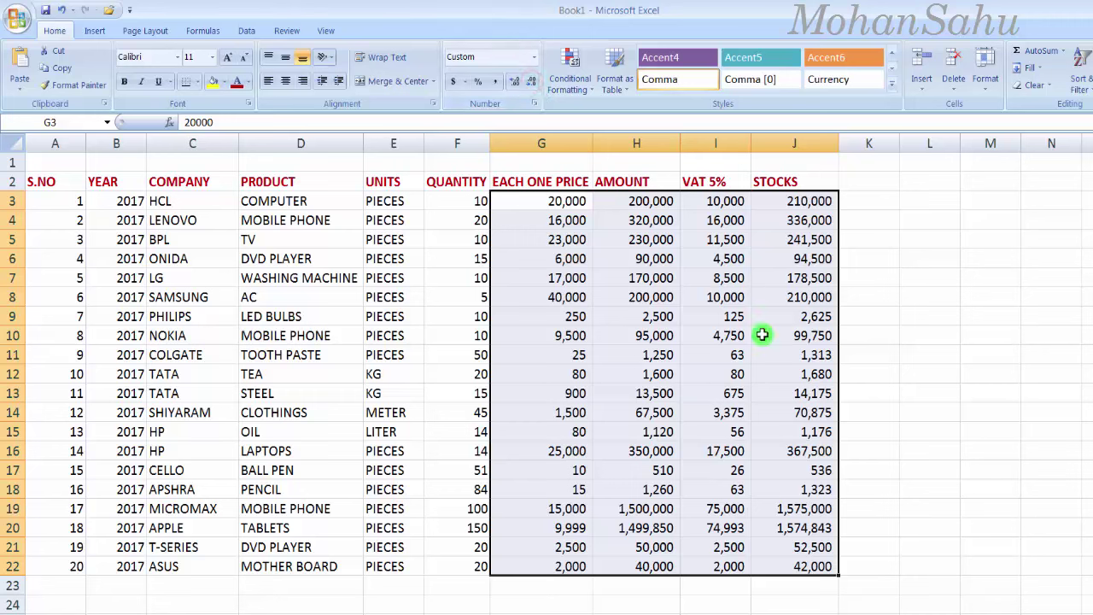
click(961, 451)
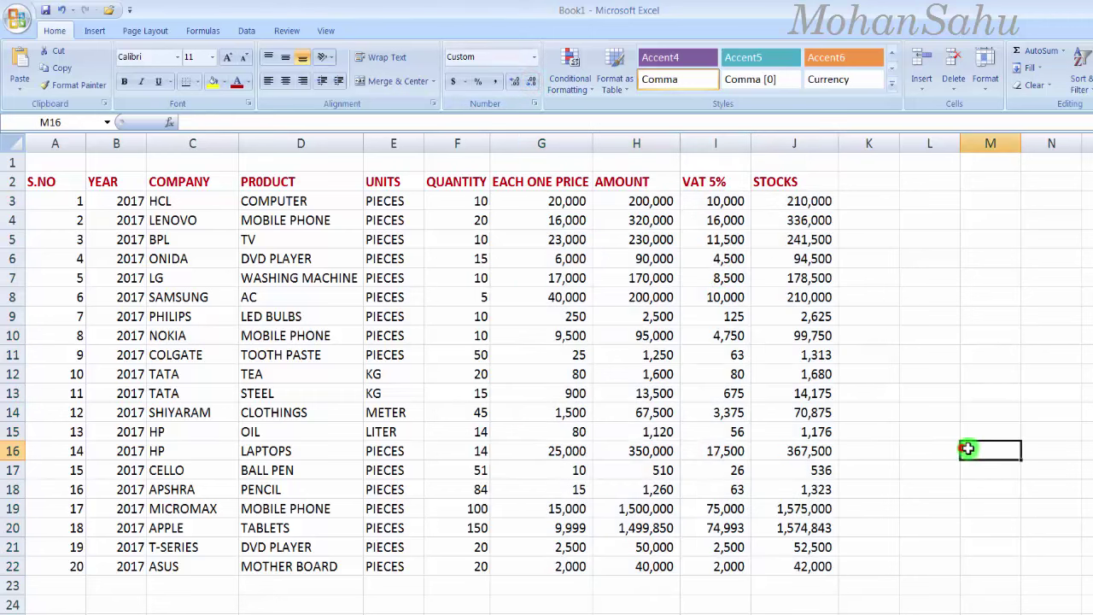
click(716, 568)
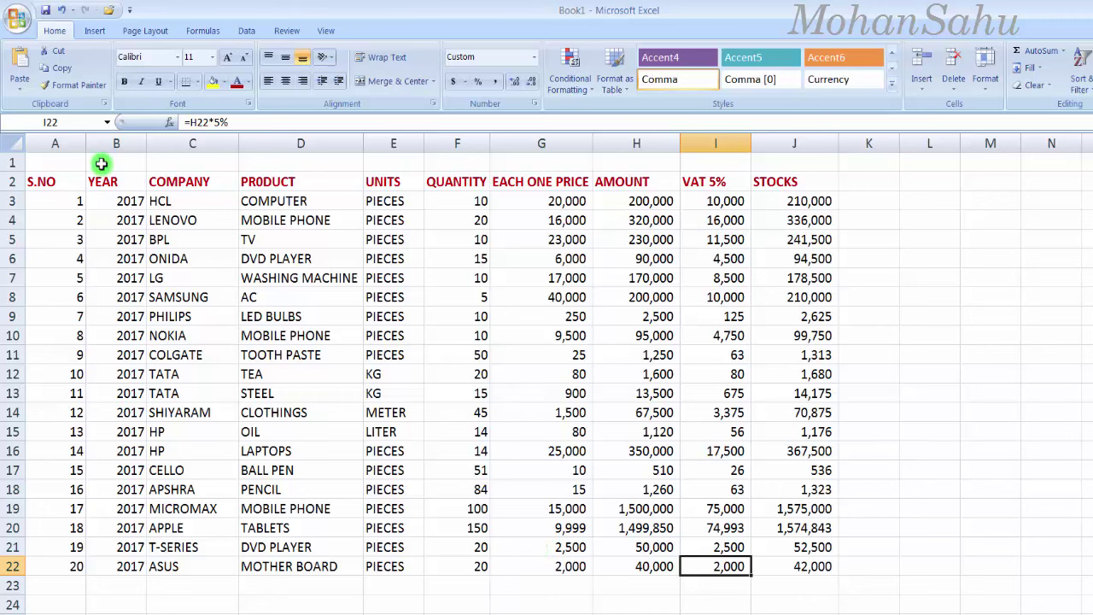
- Merge and centre A1:J1 and enter the title 'INVENTORY STOCK DETAILS'
click(57, 158)
drag(58, 158, 775, 163)
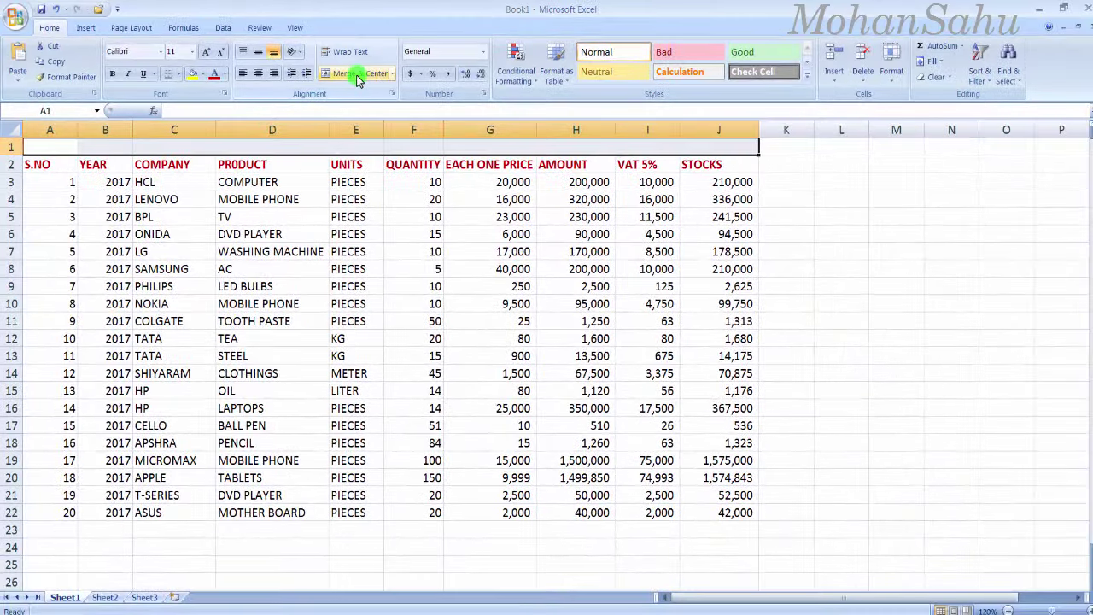
click(360, 74)
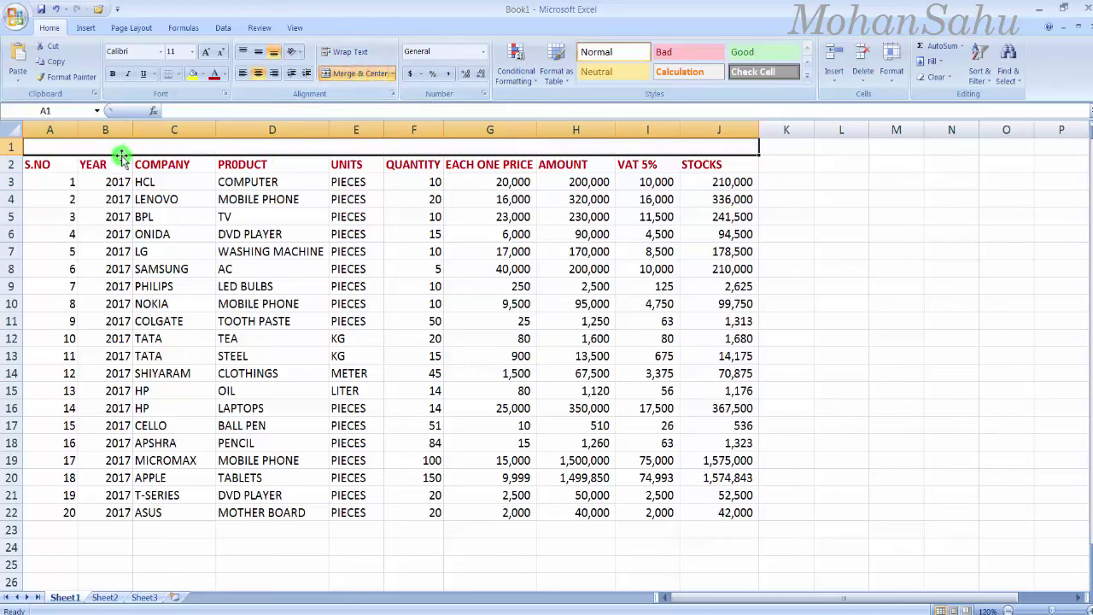
text(INVENTORY)
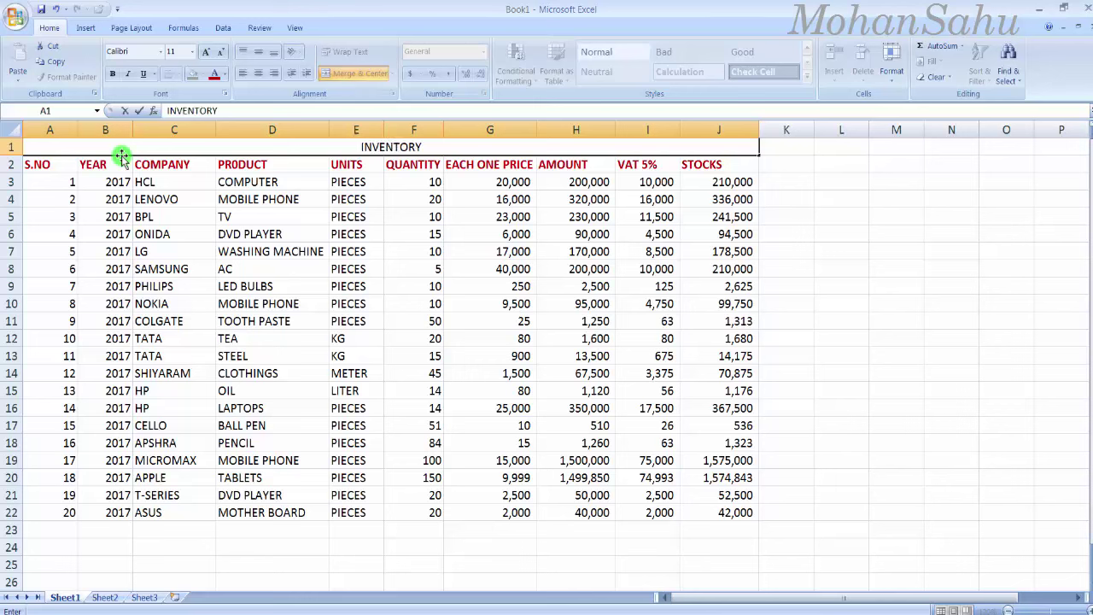
text( ST)
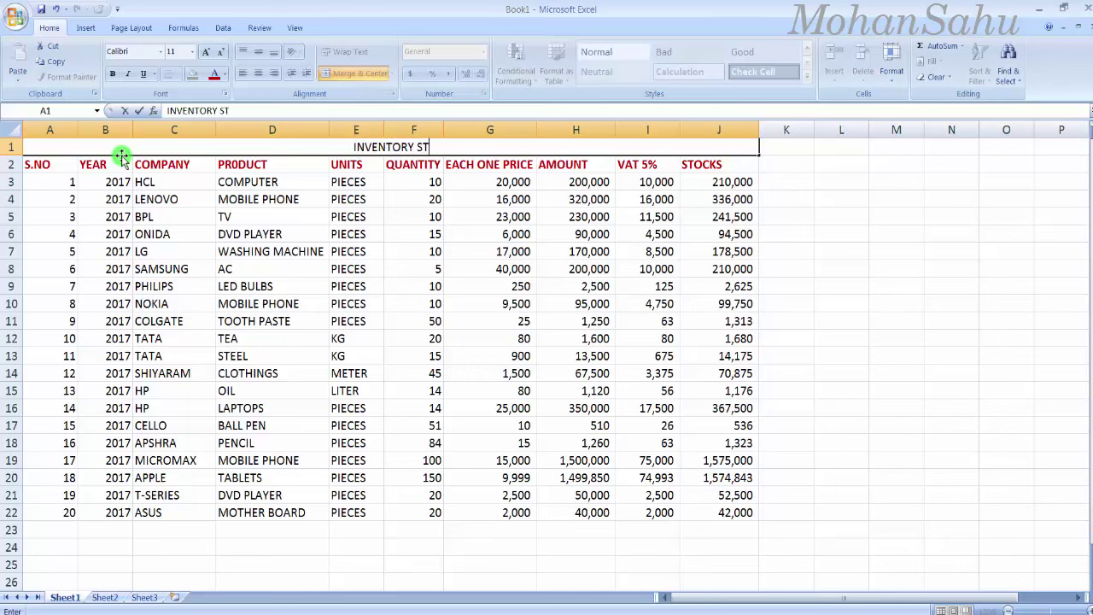
text(OCK)
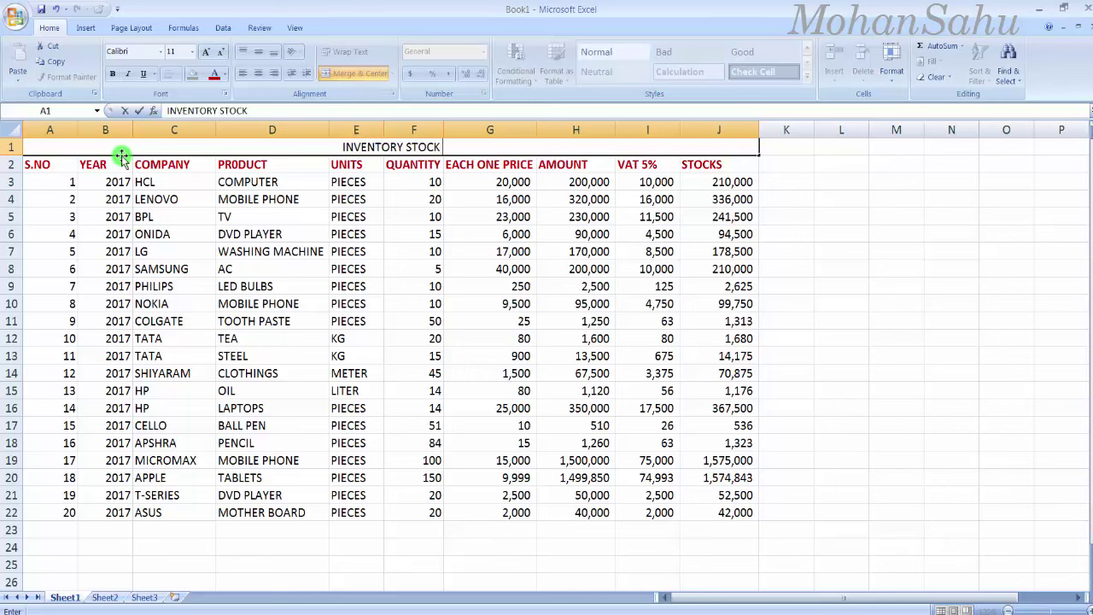
text( DEAT)
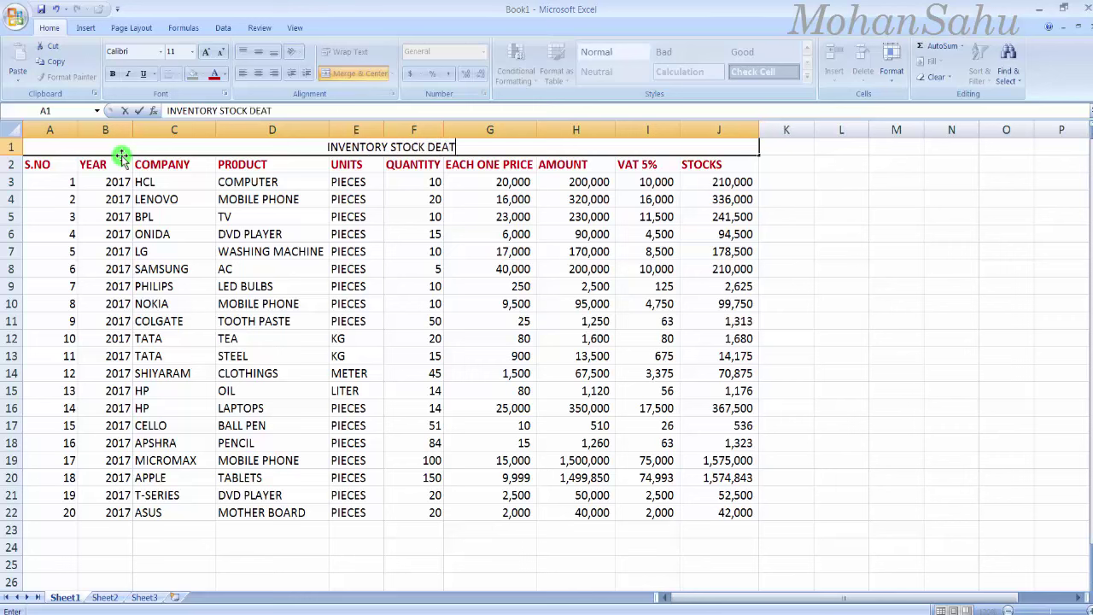
key(BackSpace)
key(BackSpace)
text(TAI)
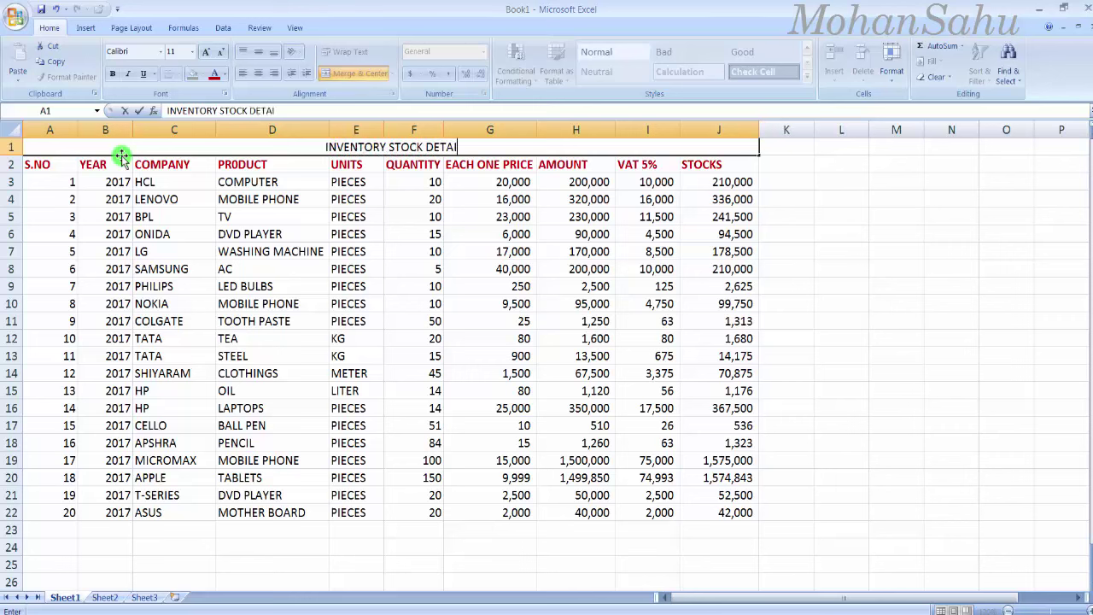
text(LS)
key(Return)
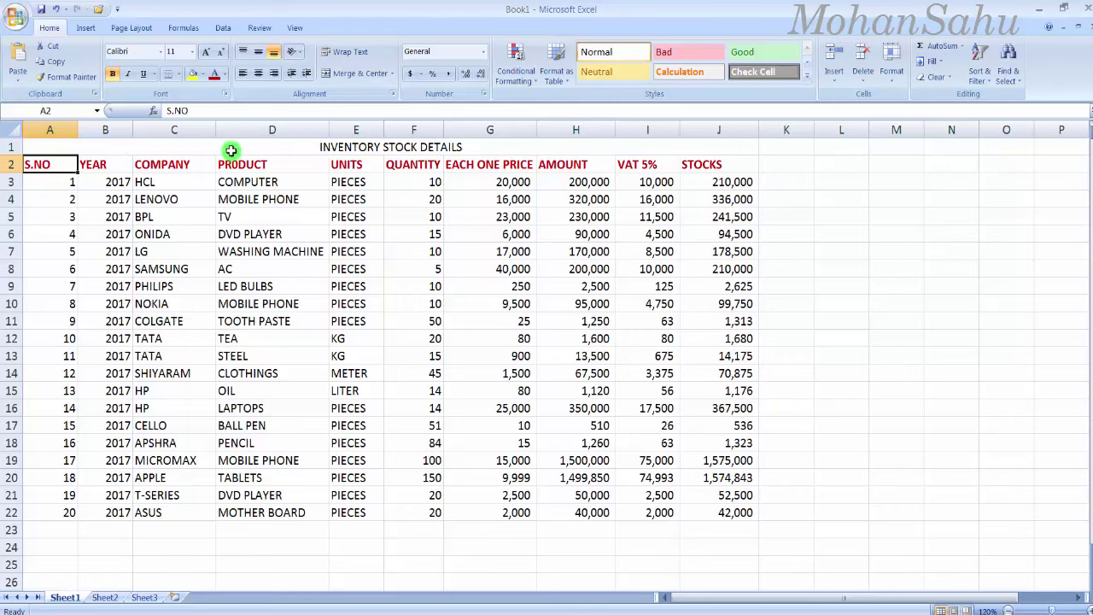
click(226, 149)
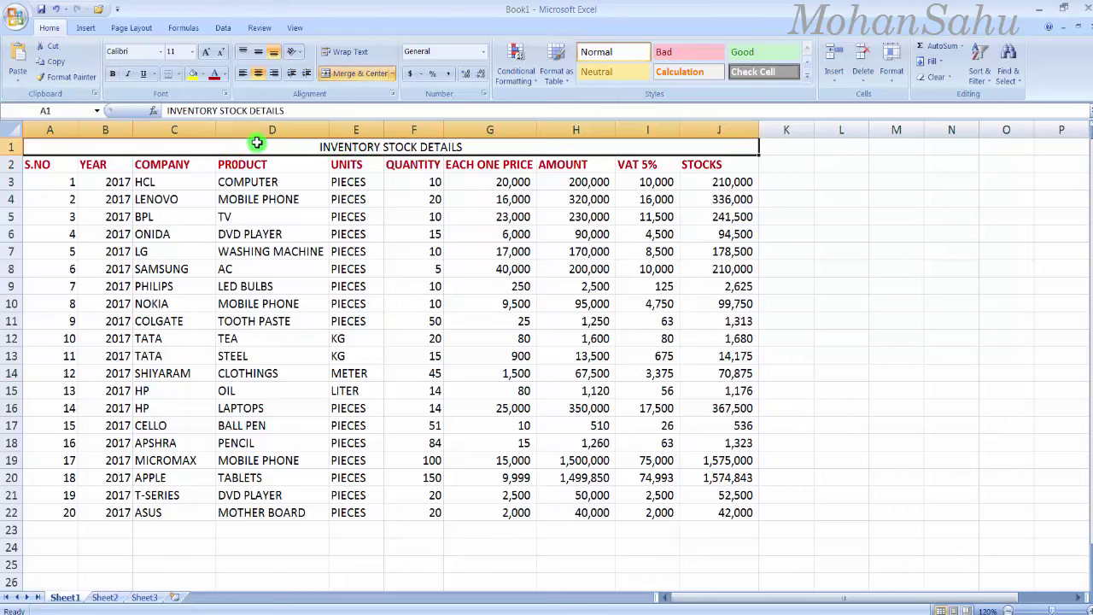
- Make the title 28-point with the orange Calculation cell style
click(193, 51)
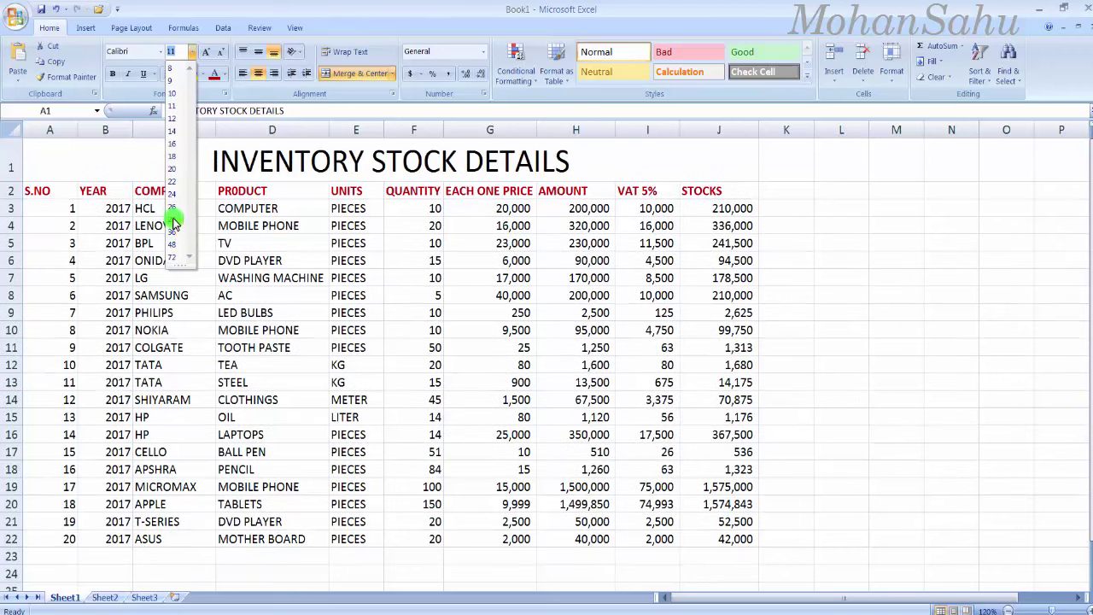
click(174, 220)
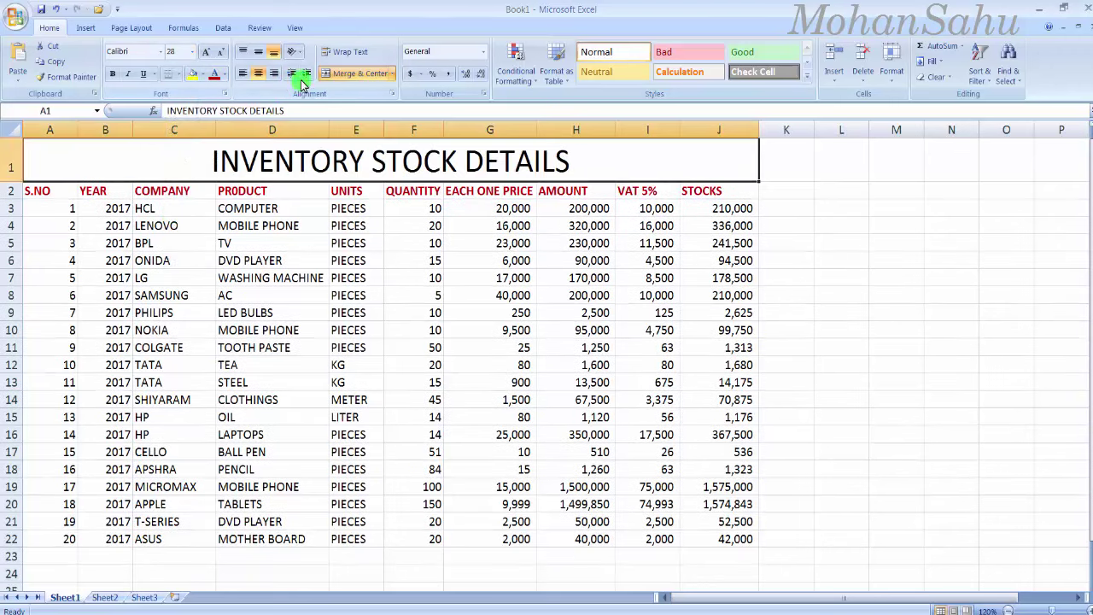
click(688, 71)
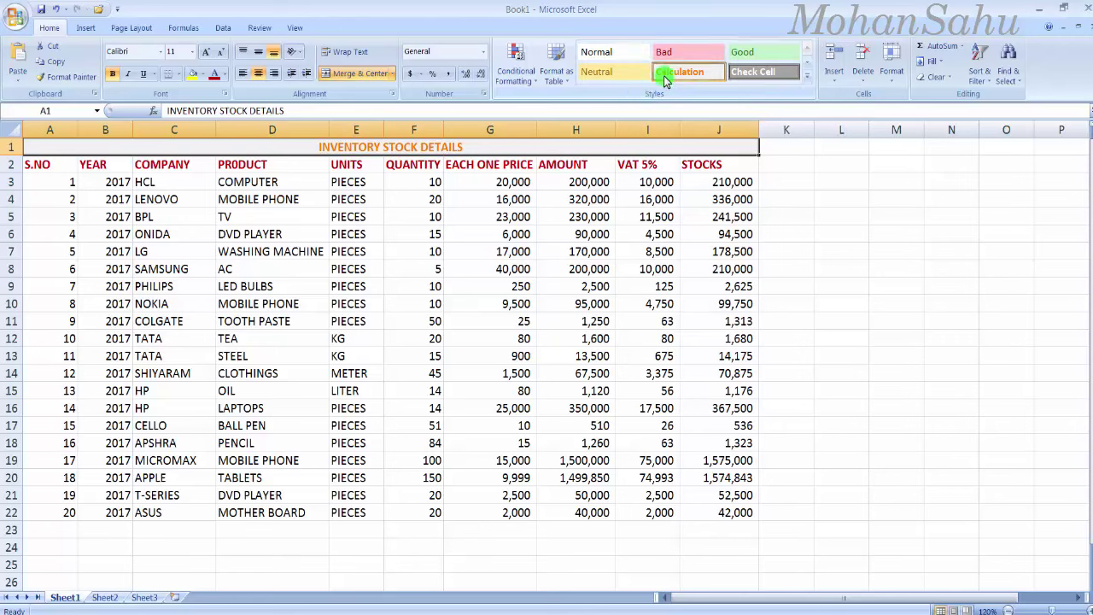
click(192, 52)
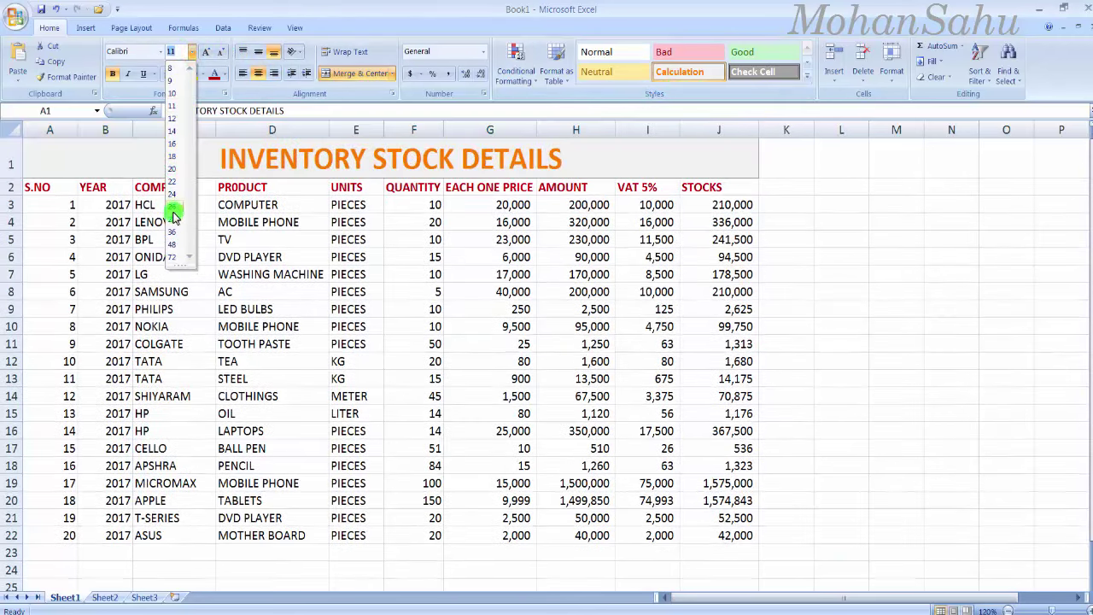
click(172, 219)
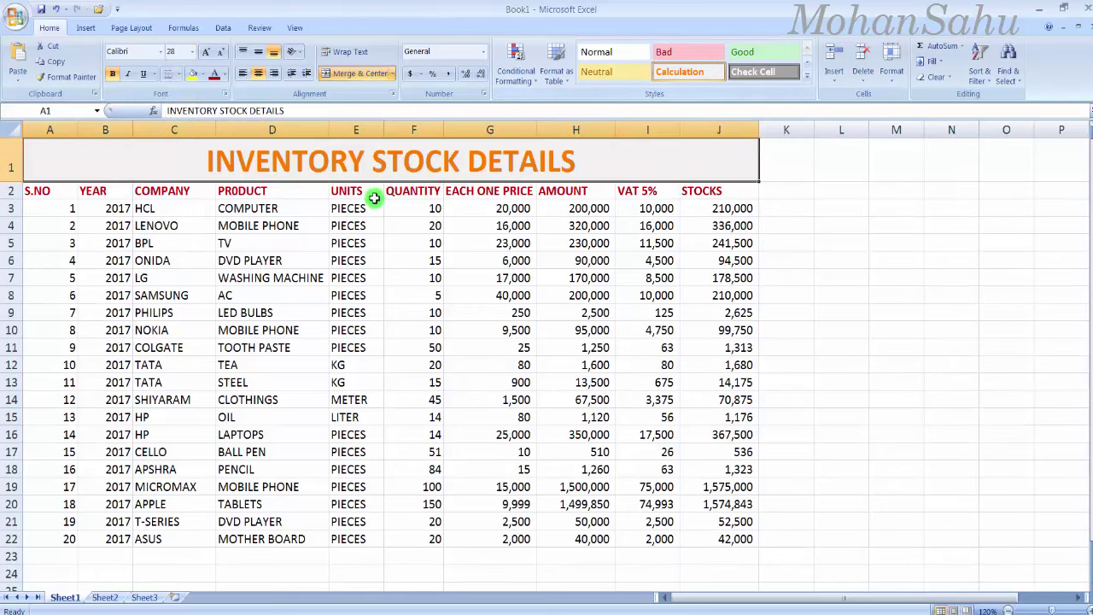
- Fill the header row A2:J2 yellow
drag(24, 199, 695, 193)
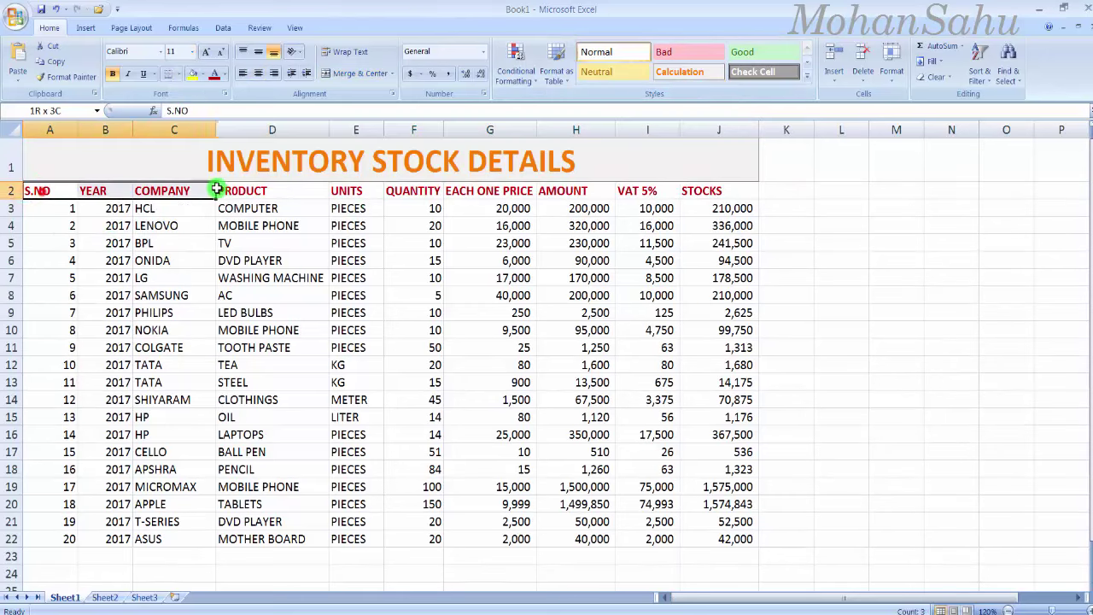
click(193, 75)
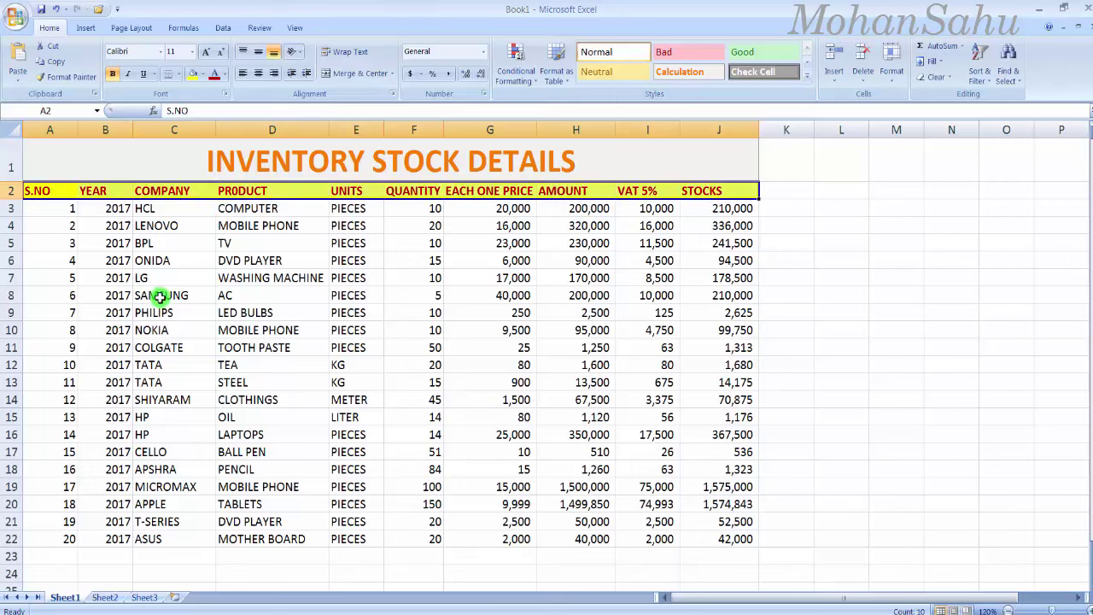
drag(52, 213, 64, 536)
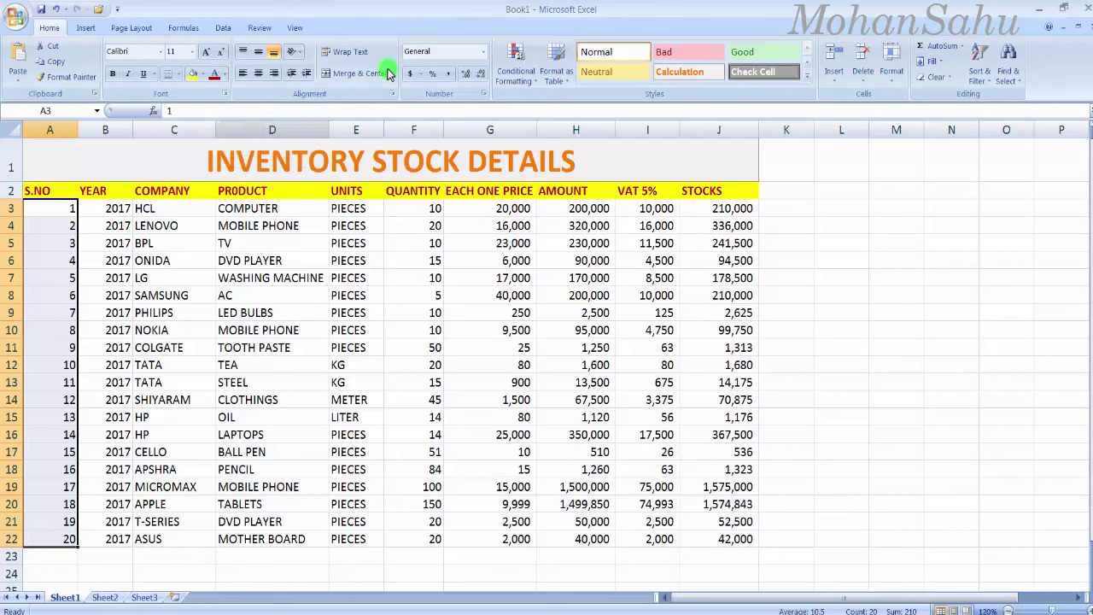
- Style serial numbers with blue Accent1, the YEAR column with Neutral, and companies with pink Bad
click(806, 75)
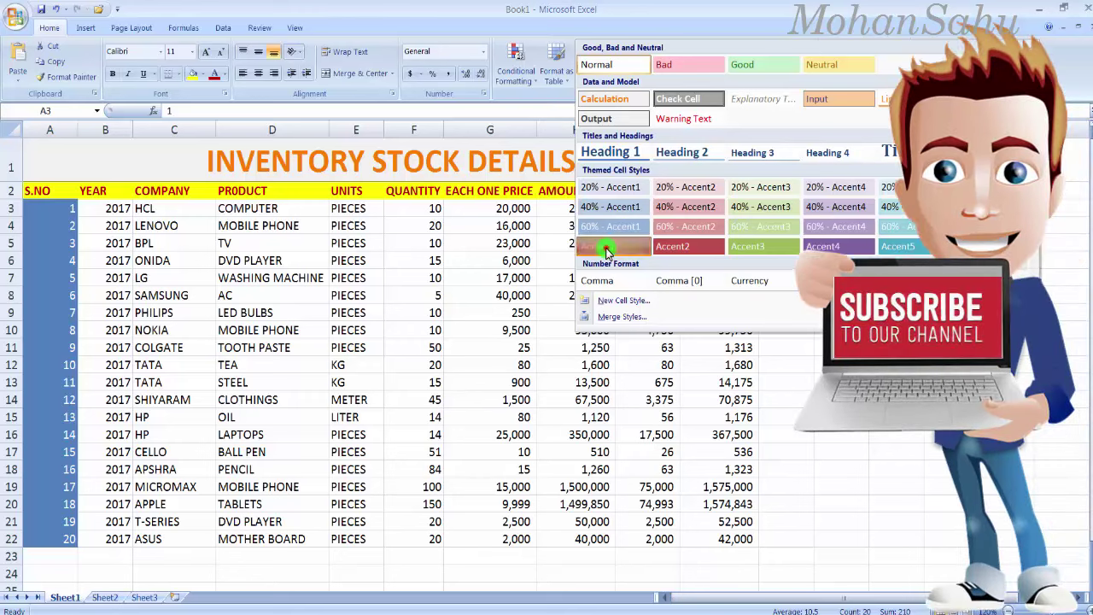
click(606, 248)
drag(101, 209, 81, 539)
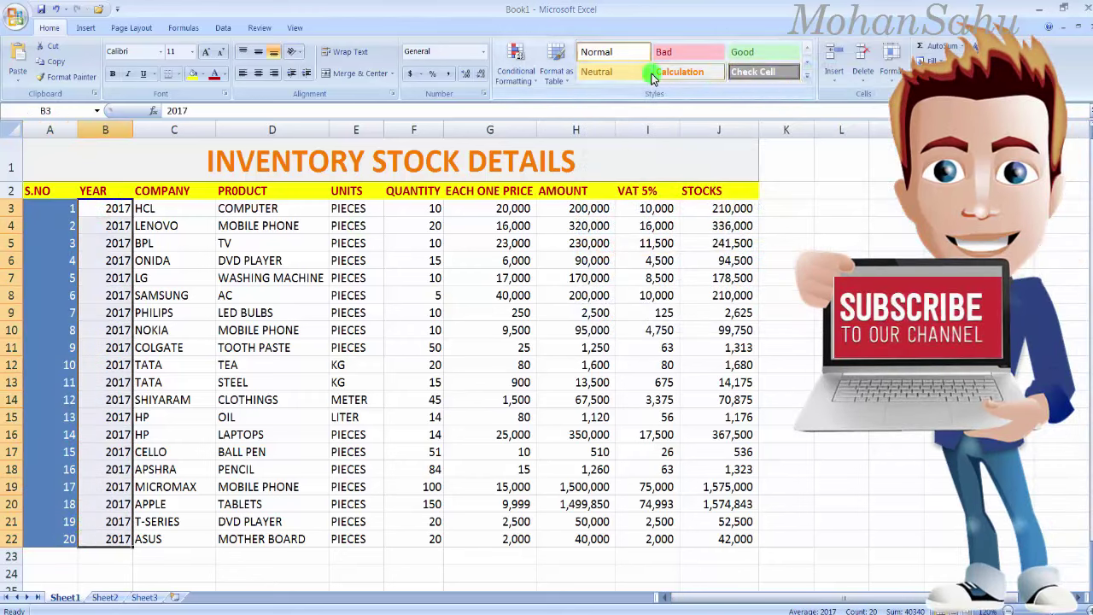
click(615, 72)
mouse_move(160, 209)
mouse_down()
mouse_move(171, 459)
mouse_move(162, 538)
mouse_up()
click(680, 52)
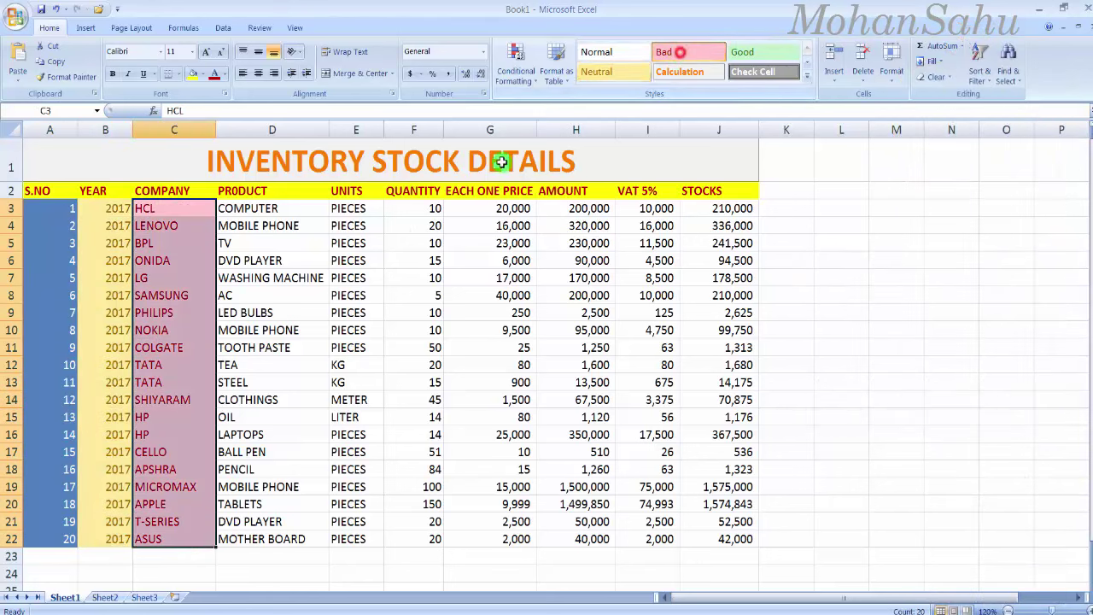
- Give products D3:D22 green Good, units E3:E22 purple Accent4, and quantities F3:F22 peach Input
drag(247, 208, 294, 539)
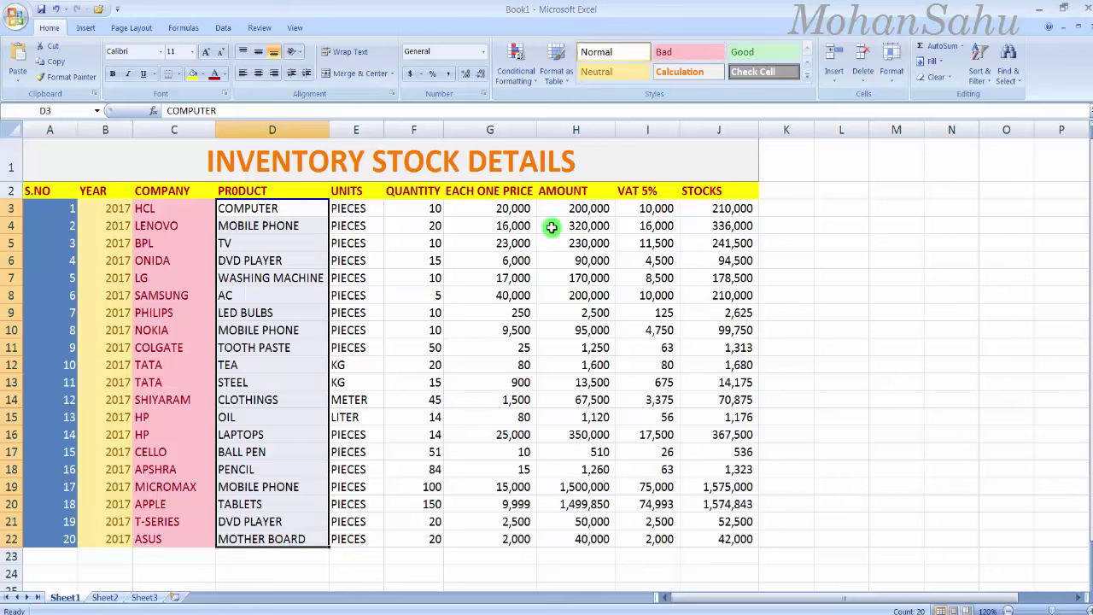
click(748, 52)
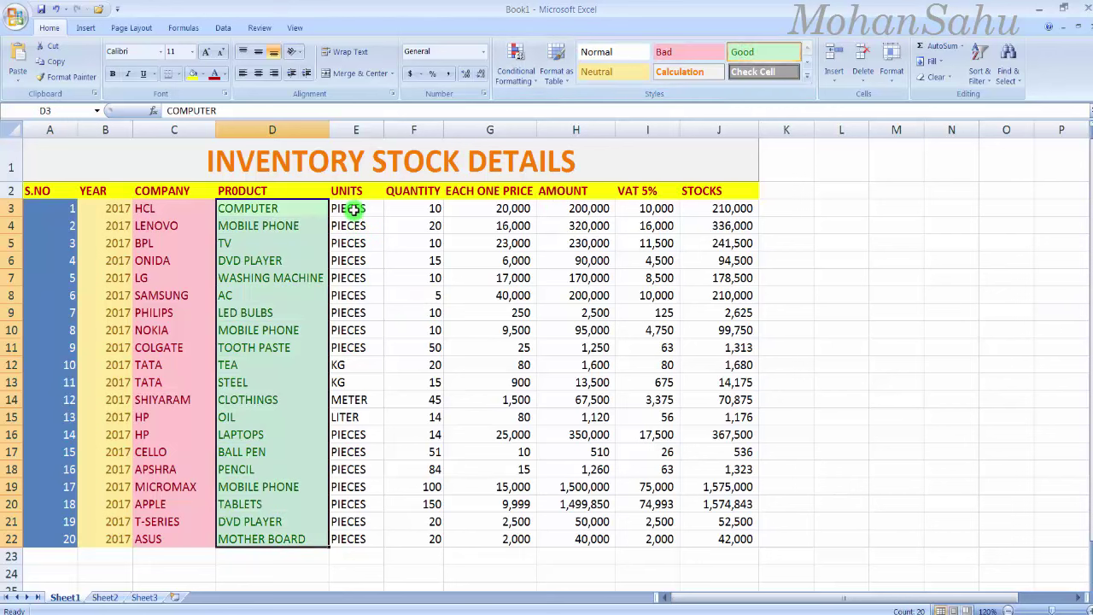
drag(354, 209, 349, 538)
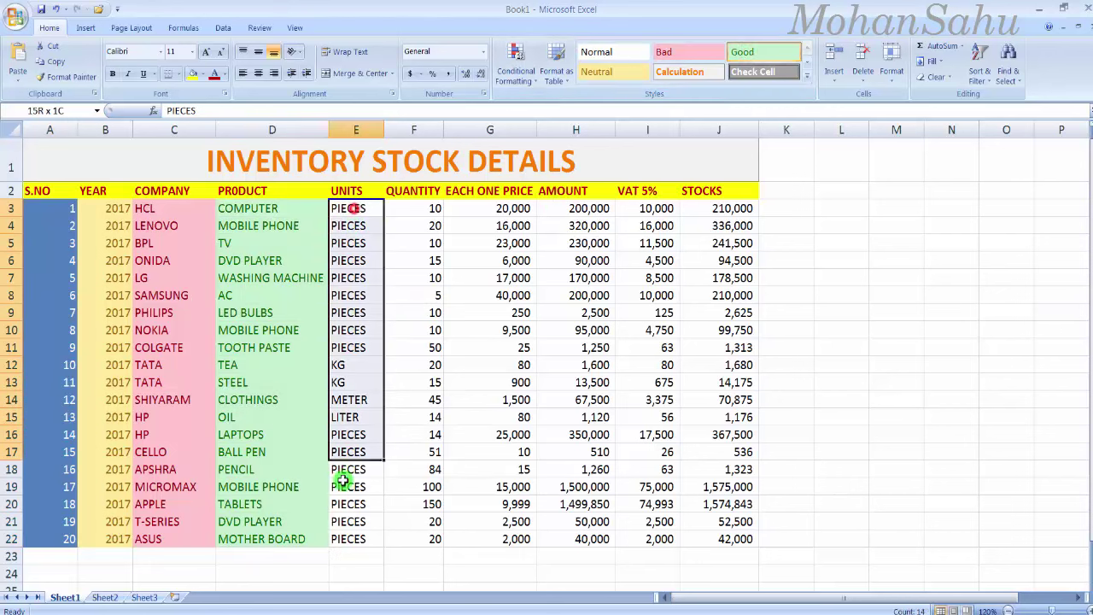
click(806, 75)
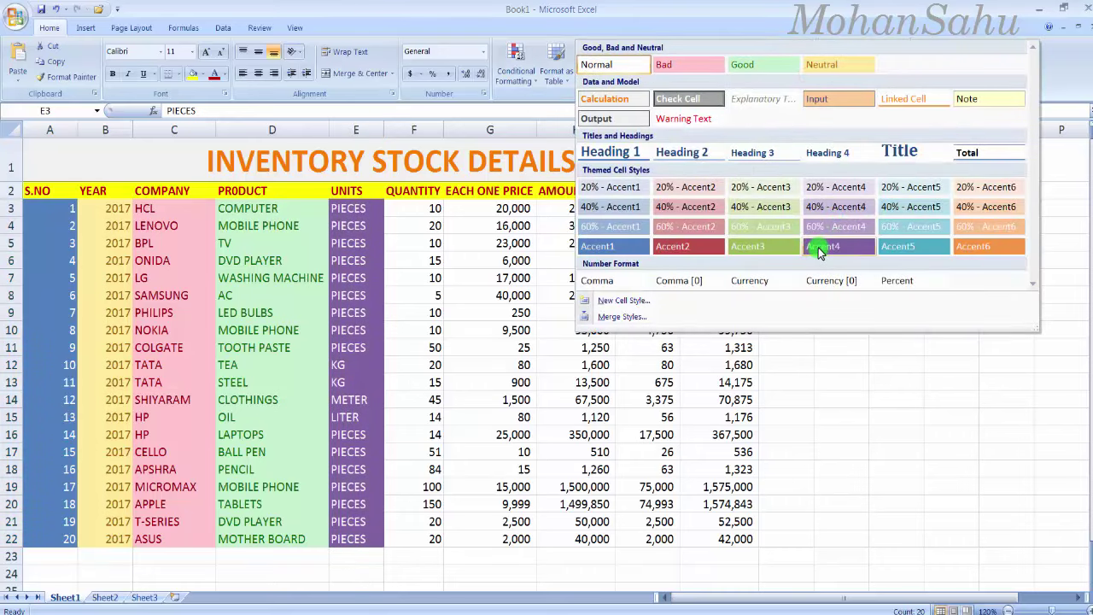
click(818, 248)
drag(410, 208, 422, 530)
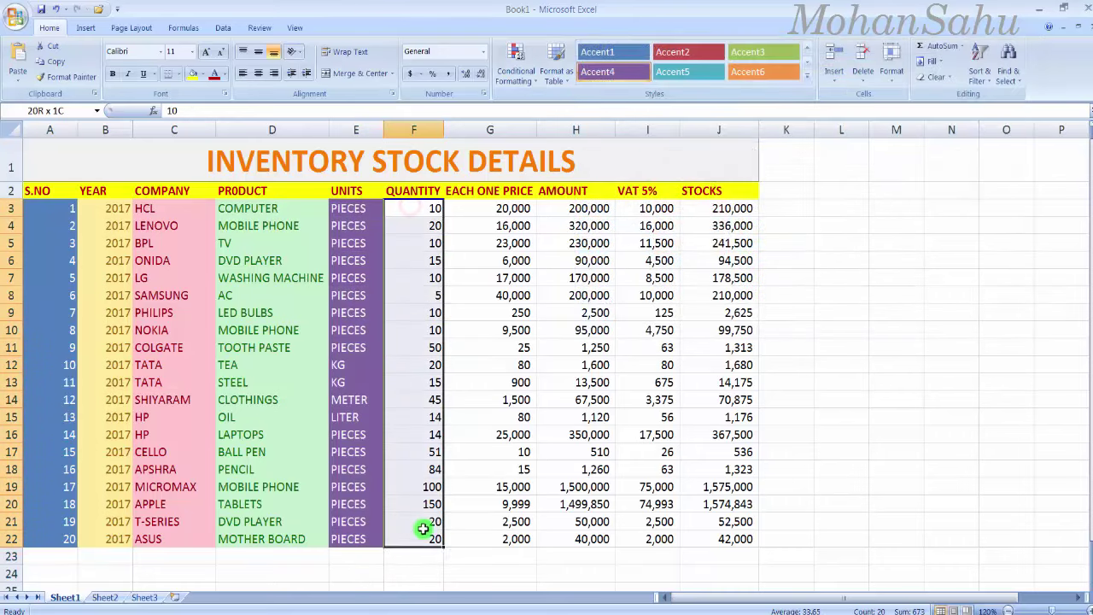
click(806, 49)
click(675, 72)
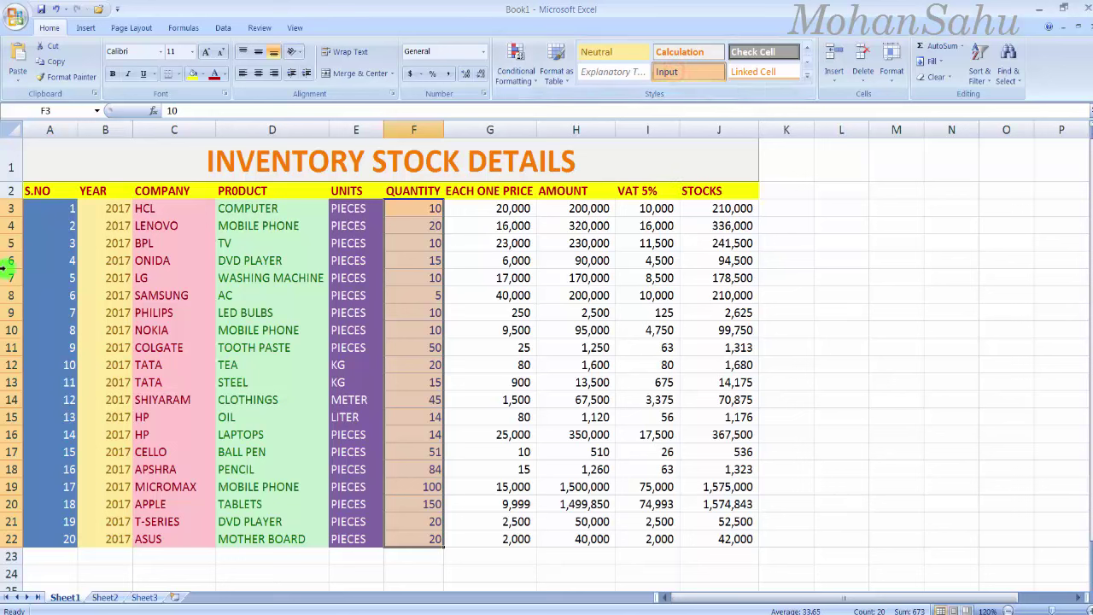
- Select the styled columns A to F together with the header row
click(43, 211)
drag(51, 221, 404, 544)
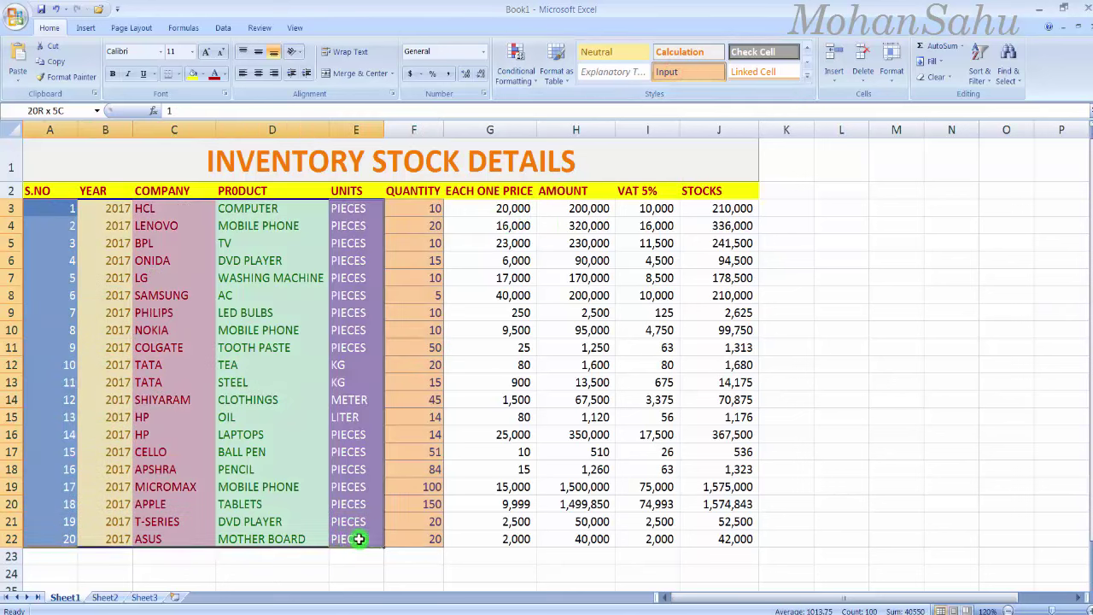
click(146, 242)
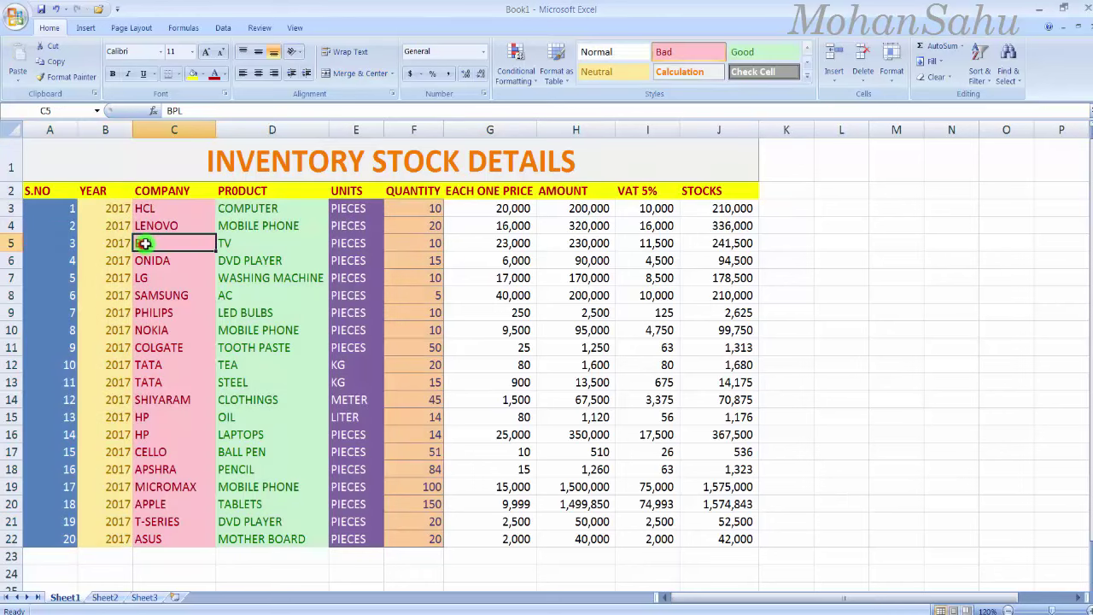
mouse_move(37, 189)
mouse_down()
mouse_move(285, 391)
mouse_move(410, 537)
mouse_up()
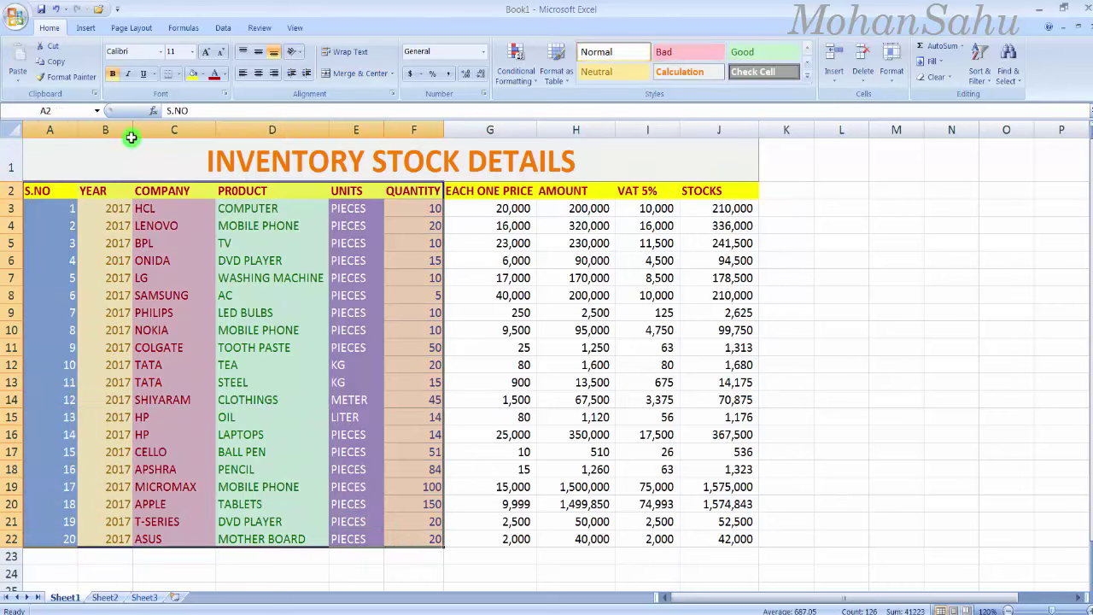
- Copy the A–F formatting onto columns G to J, then undo it and restore the quantity column's peach fill
click(74, 77)
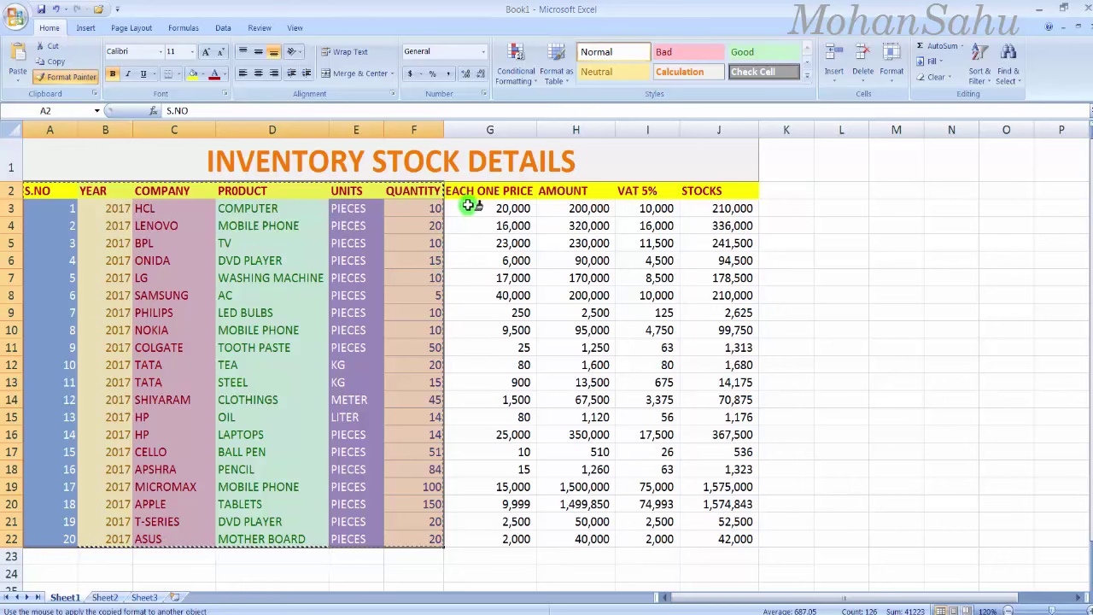
mouse_move(469, 208)
mouse_down()
mouse_move(694, 402)
mouse_move(708, 538)
mouse_up()
click(790, 386)
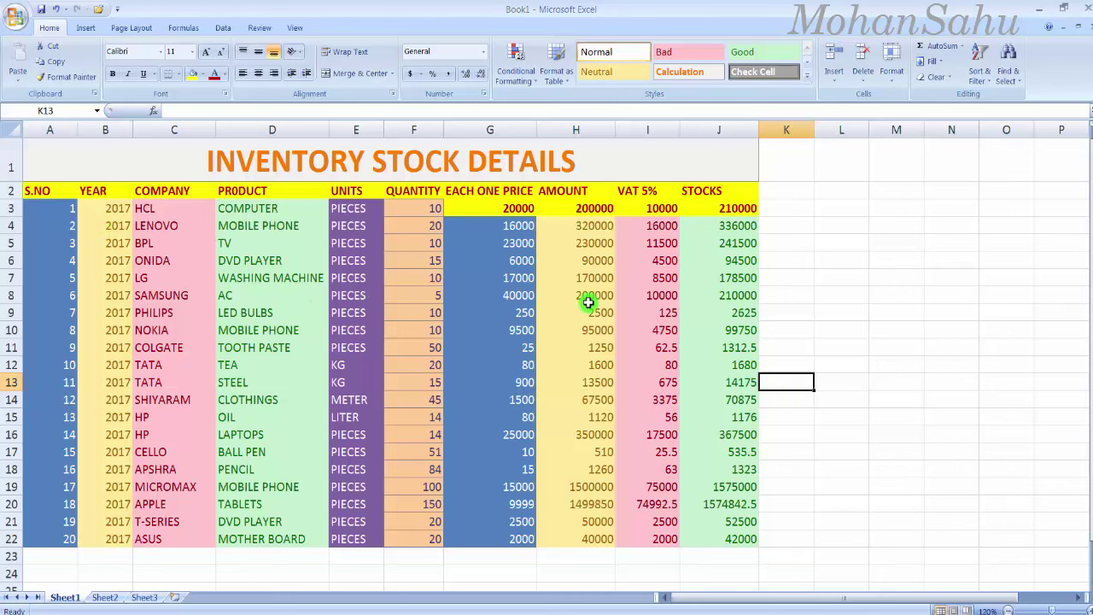
key(ctrl+z)
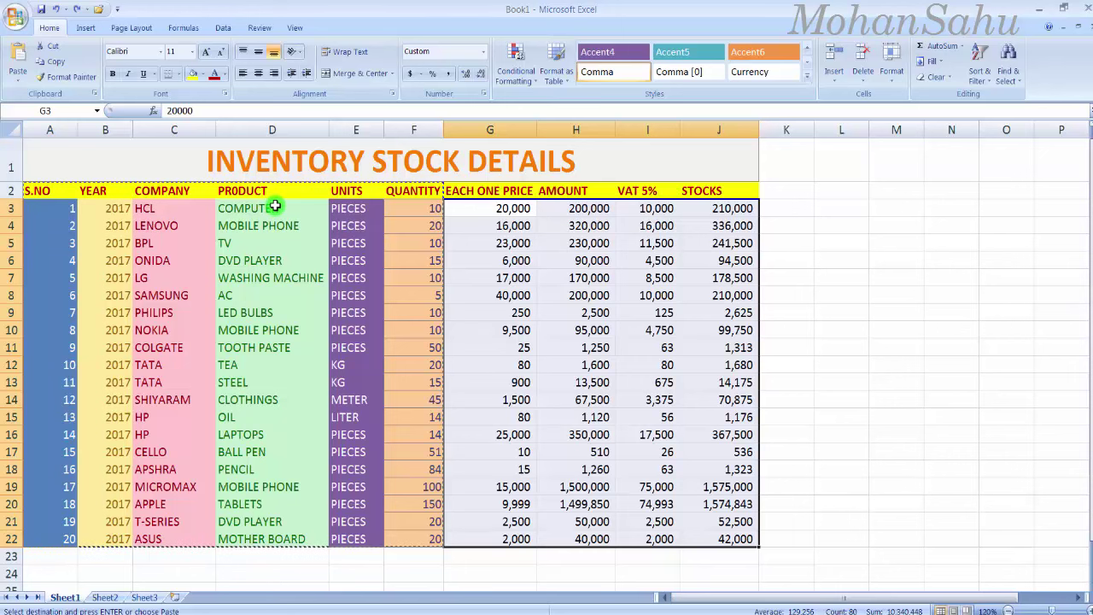
key(ctrl+z)
key(ctrl+y)
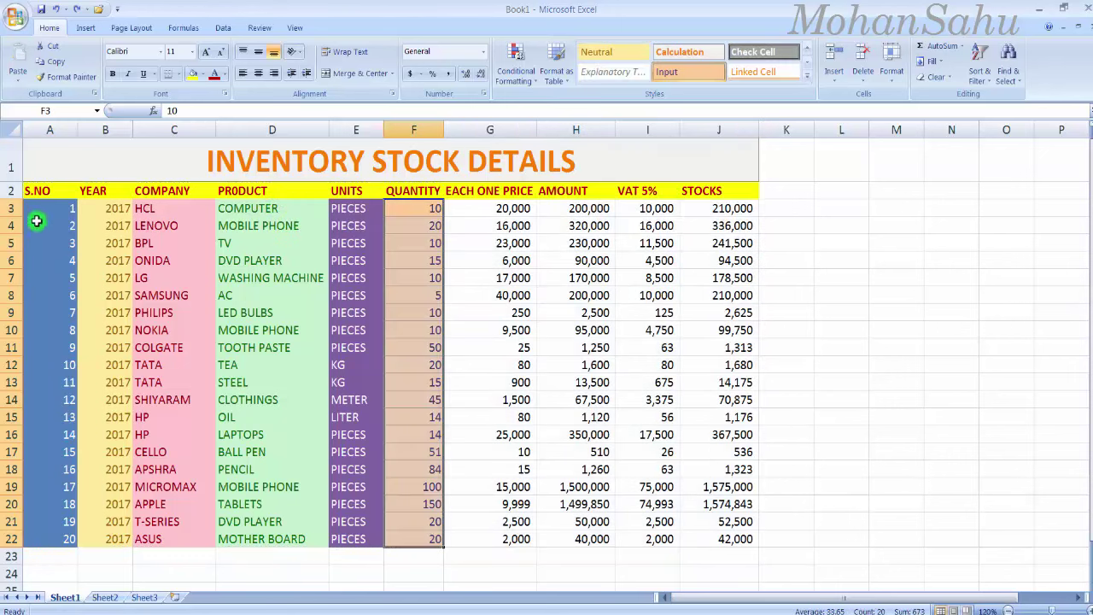
- Reapply the A3:F22 column colours to the G3:J22 price, AMOUNT, VAT and STOCKS values
drag(37, 209, 416, 541)
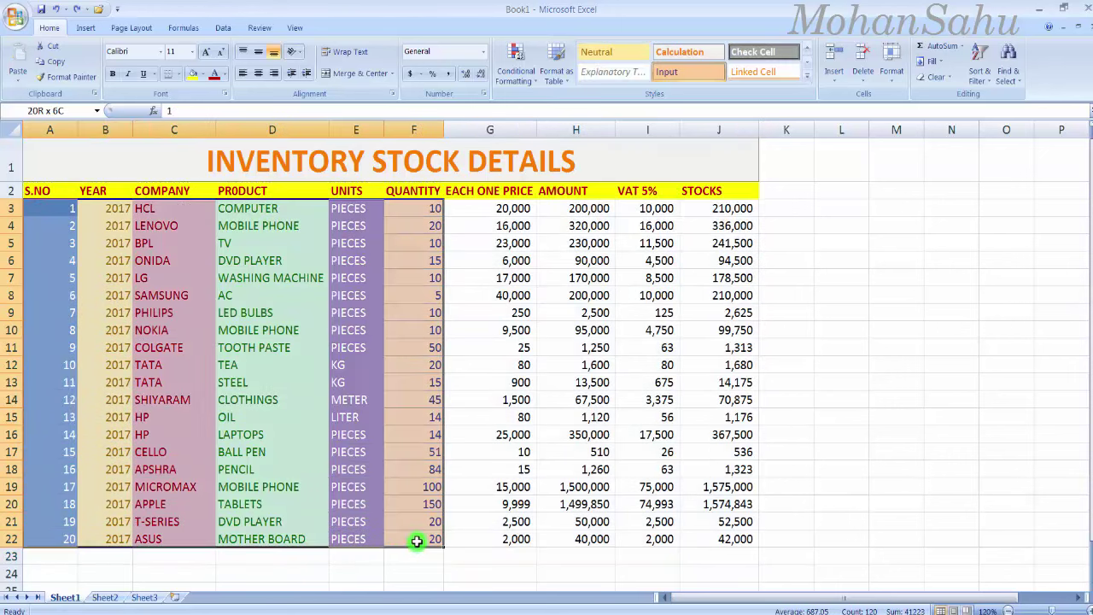
click(76, 81)
mouse_move(480, 208)
mouse_down()
mouse_move(714, 399)
mouse_move(714, 540)
mouse_up()
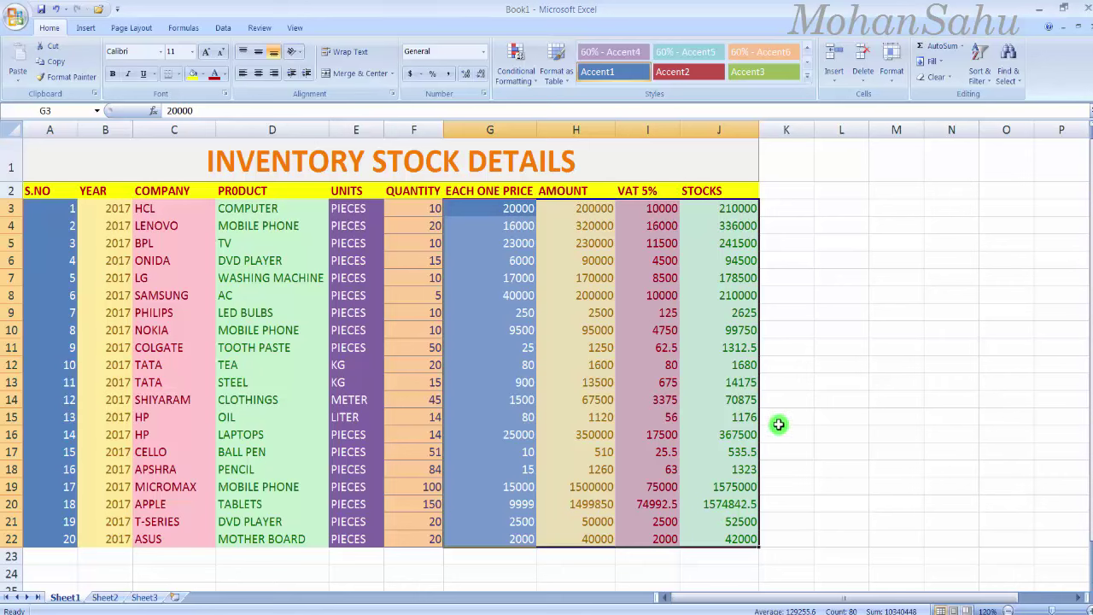
click(730, 537)
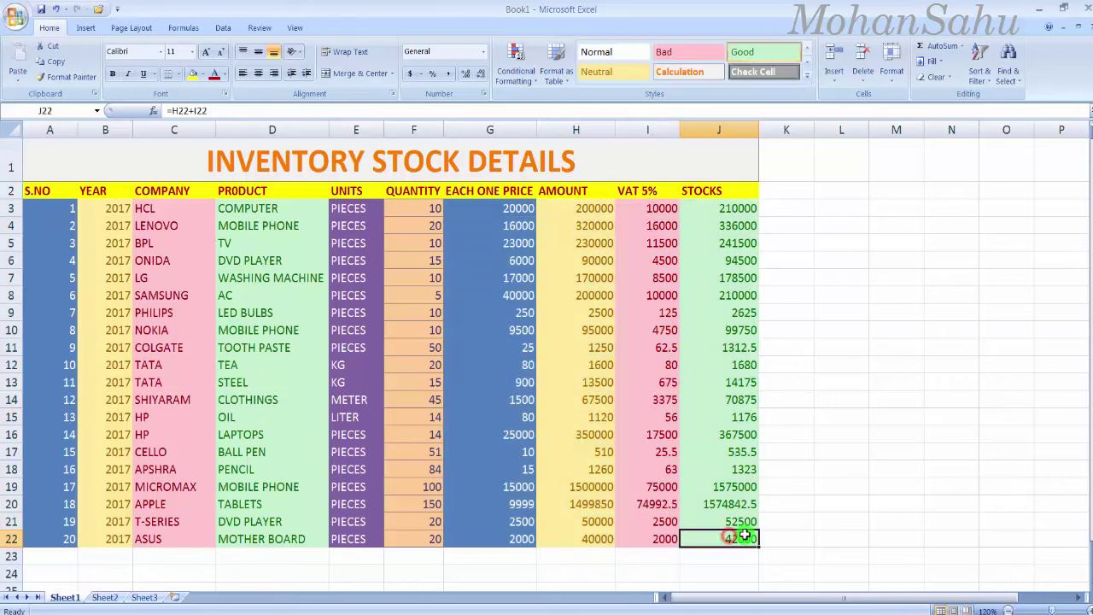